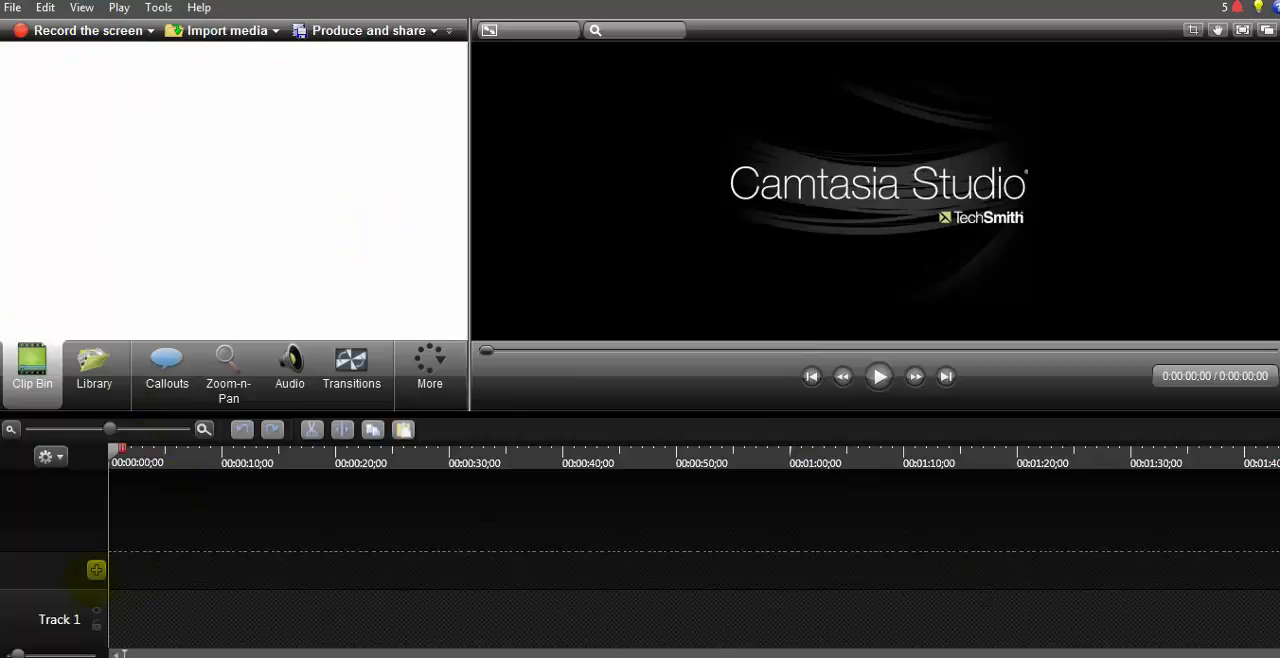
{"action": "left_click", "coordinate": [96, 569]}
{"action": "left_click", "coordinate": [94, 509]}
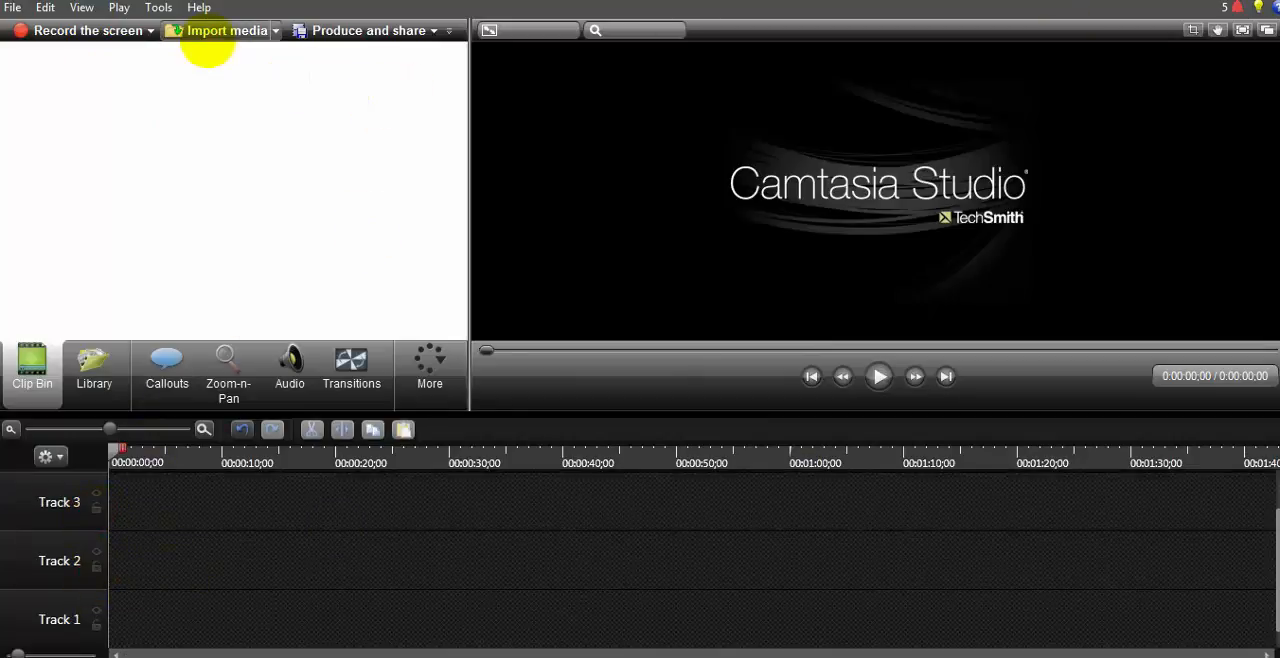
{"action": "left_click", "coordinate": [205, 32]}
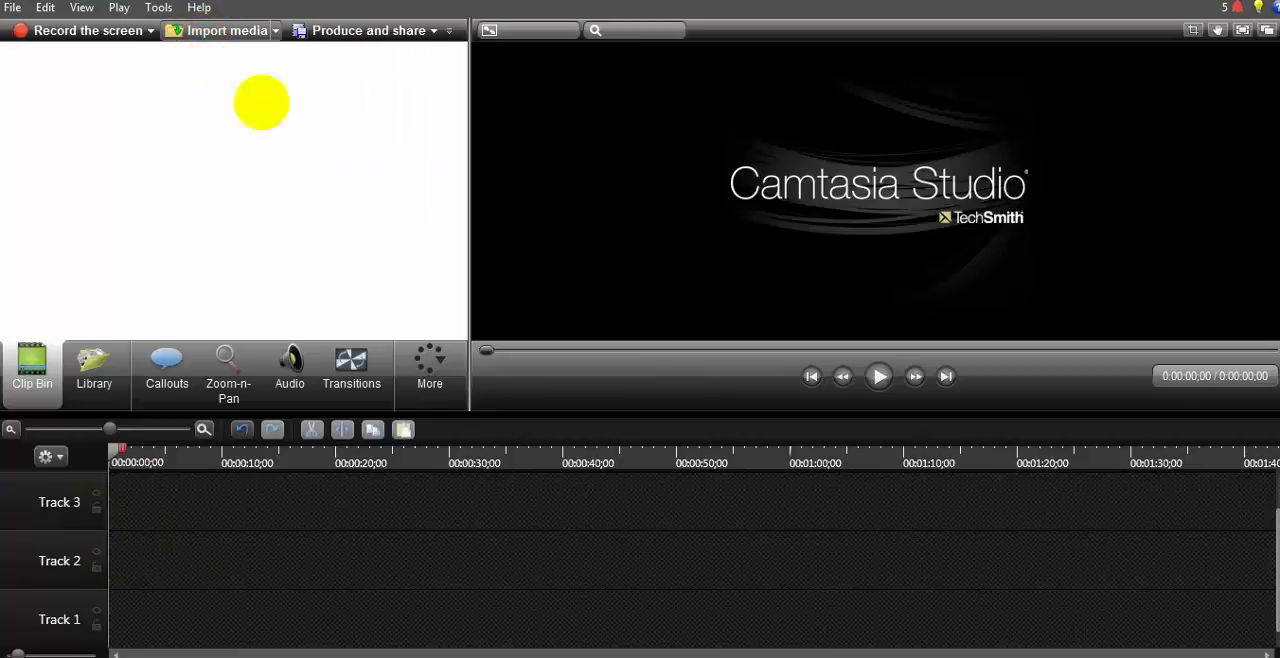
{"action": "left_click_drag", "start_coordinate": [309, 14], "coordinate": [680, 385]}
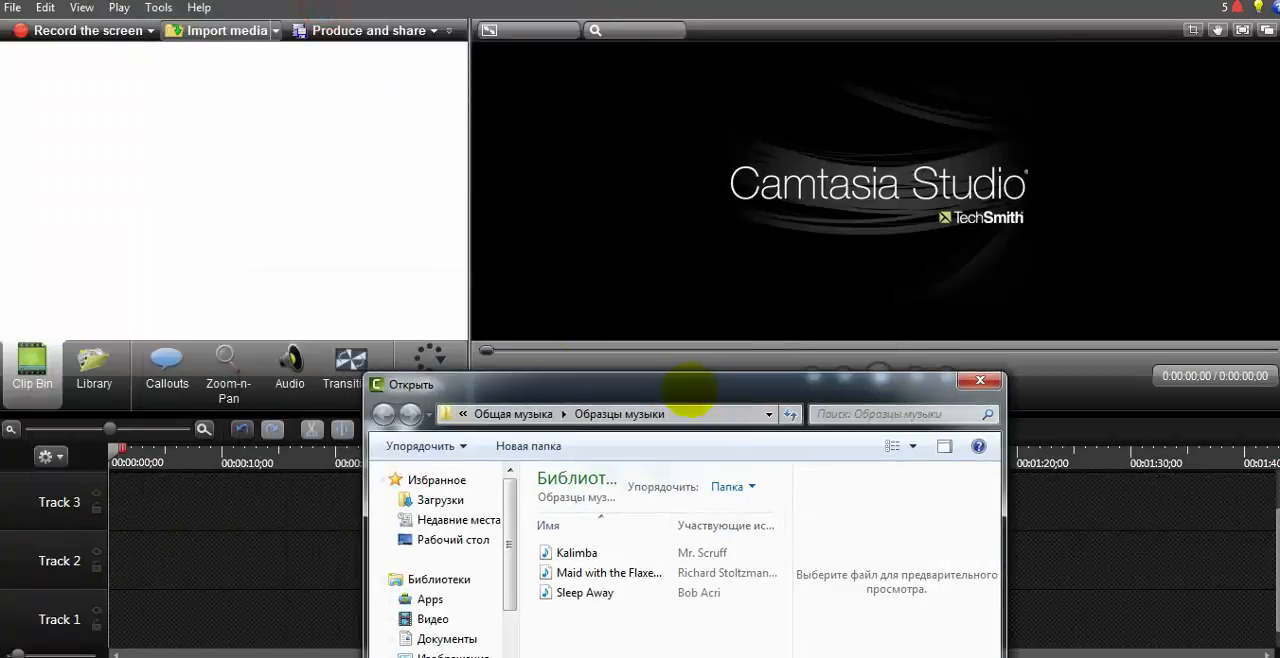
{"action": "left_click", "coordinate": [118, 135]}
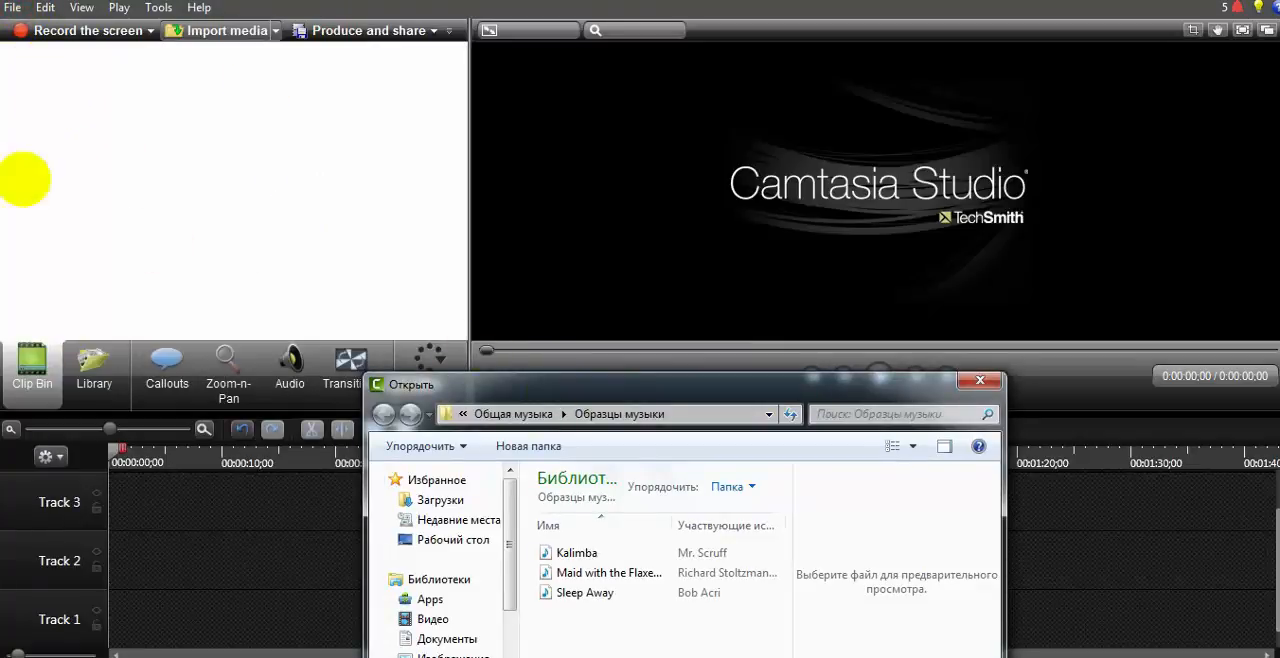
{"action": "left_click_drag", "start_coordinate": [940, 384], "coordinate": [940, 263]}
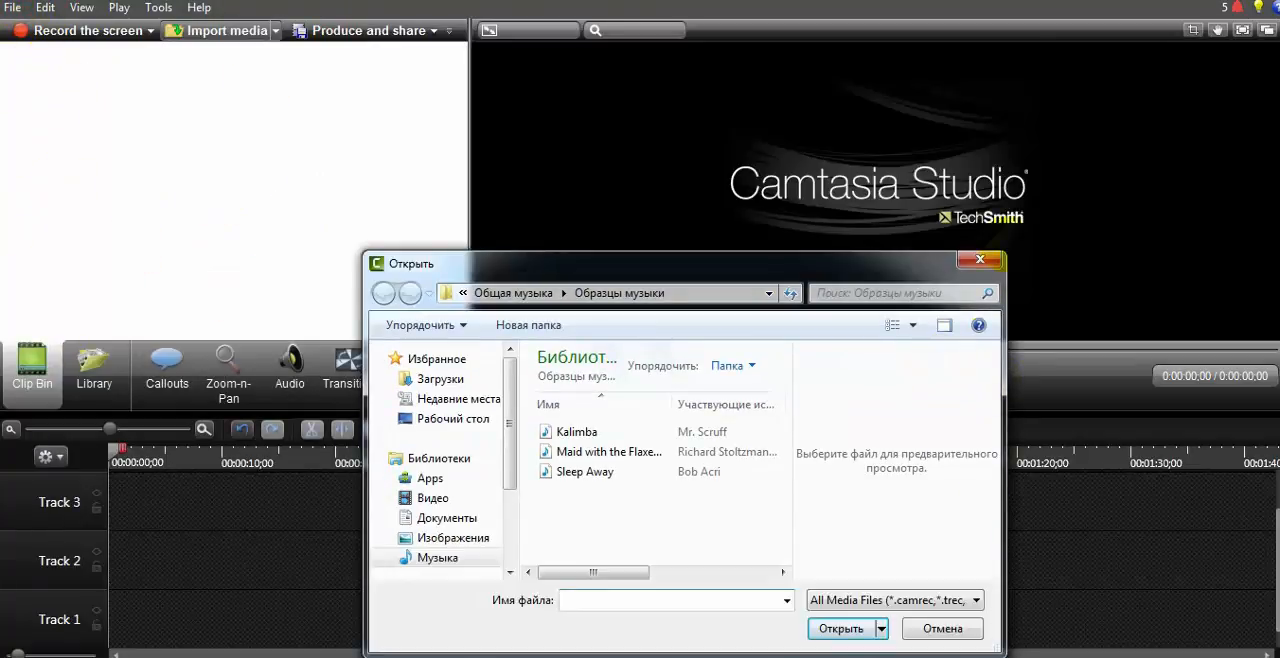
{"action": "left_click", "coordinate": [980, 260]}
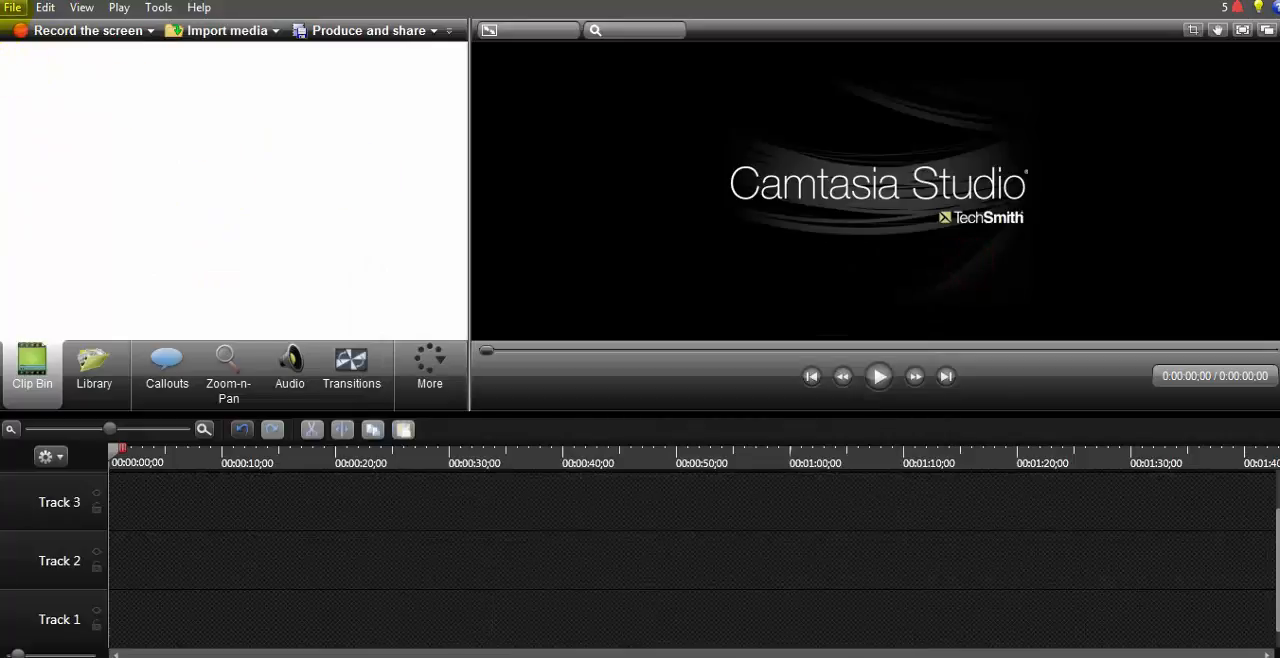
Step: Start a new project without saving the current one and add Track 2 and Track 3 to its timeline
{"action": "left_click", "coordinate": [12, 8]}
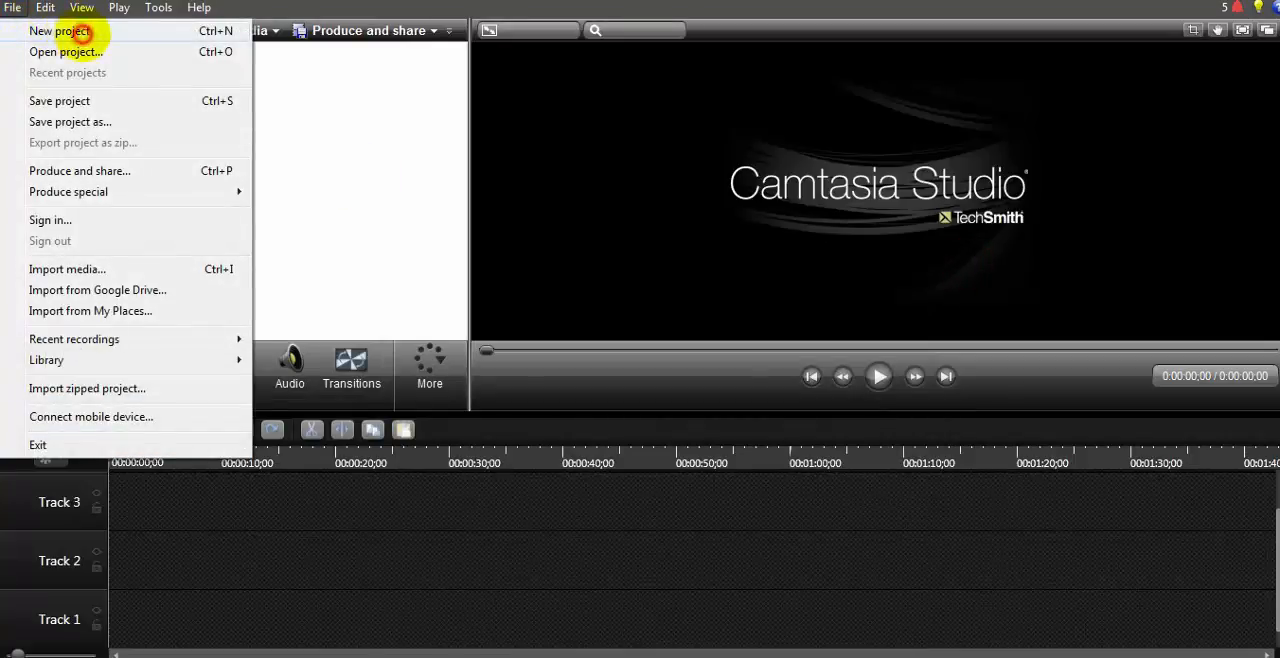
{"action": "left_click", "coordinate": [82, 31]}
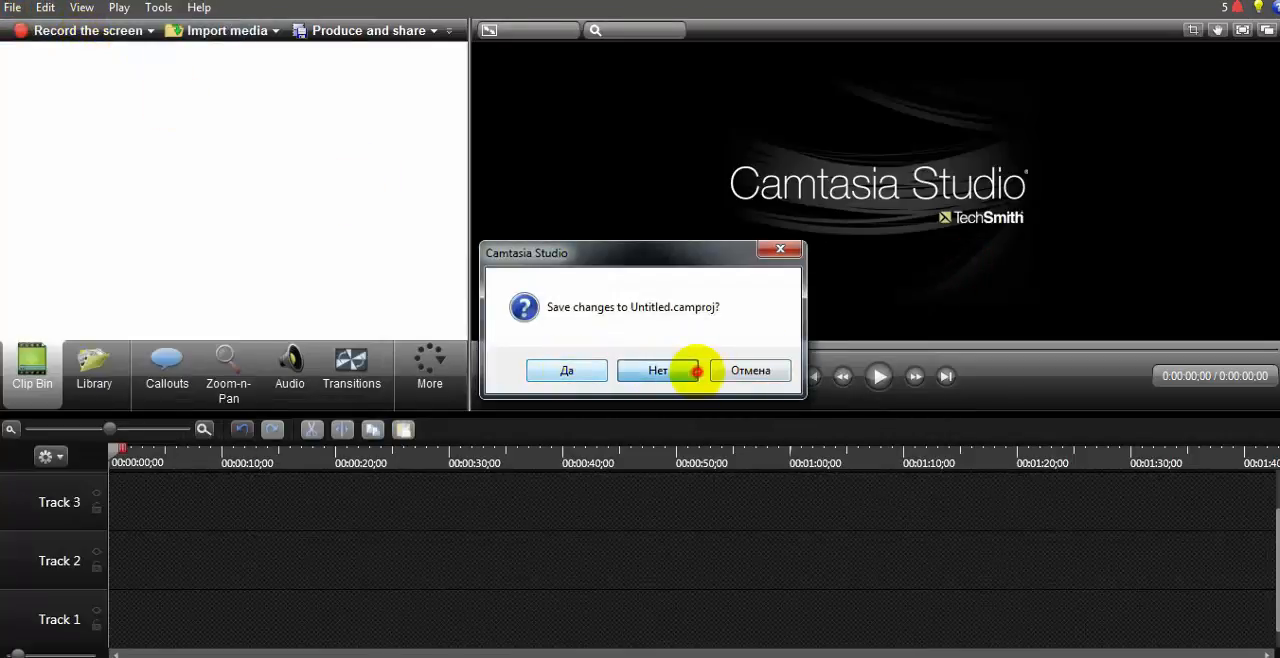
{"action": "left_click", "coordinate": [697, 371]}
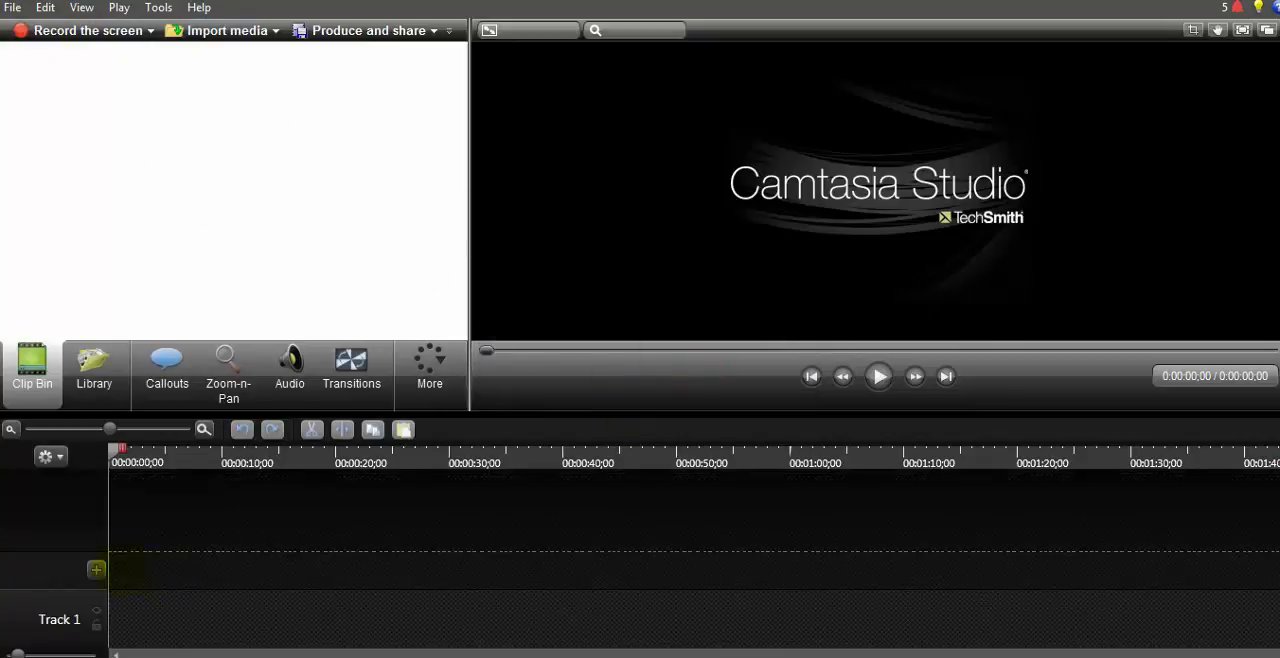
{"action": "left_click", "coordinate": [97, 568]}
{"action": "left_click", "coordinate": [95, 511]}
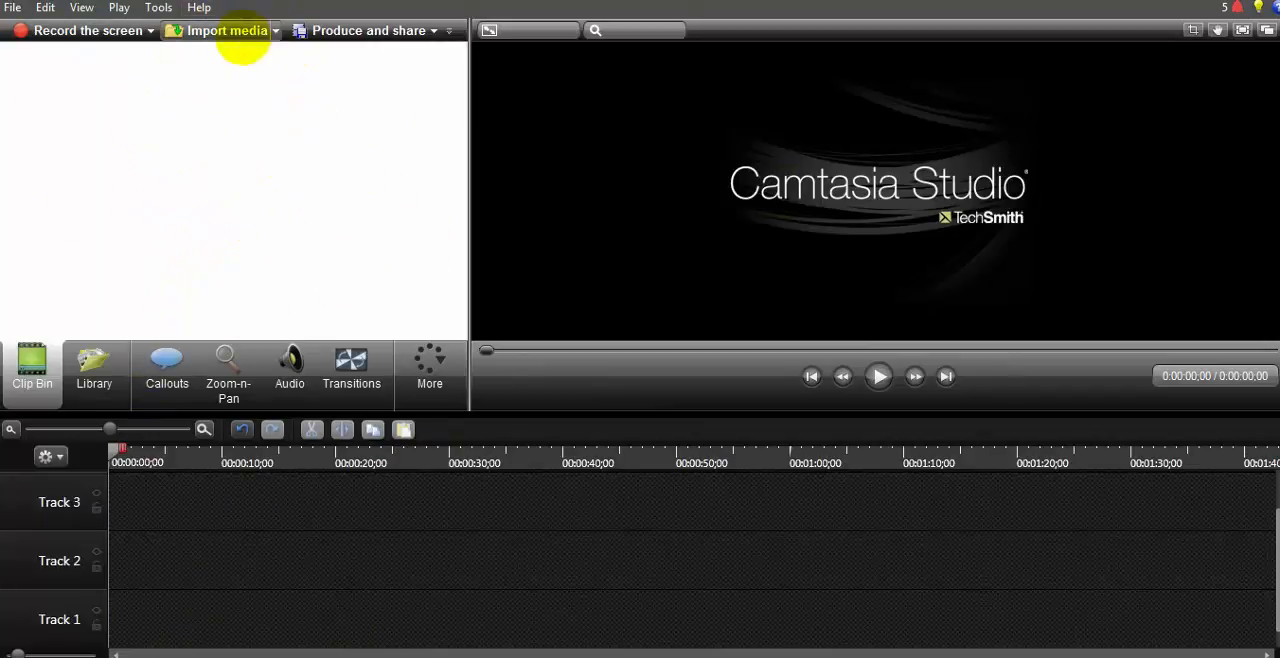
Step: Start importing media and browse to the videolar folder on the desktop
{"action": "left_click", "coordinate": [228, 32]}
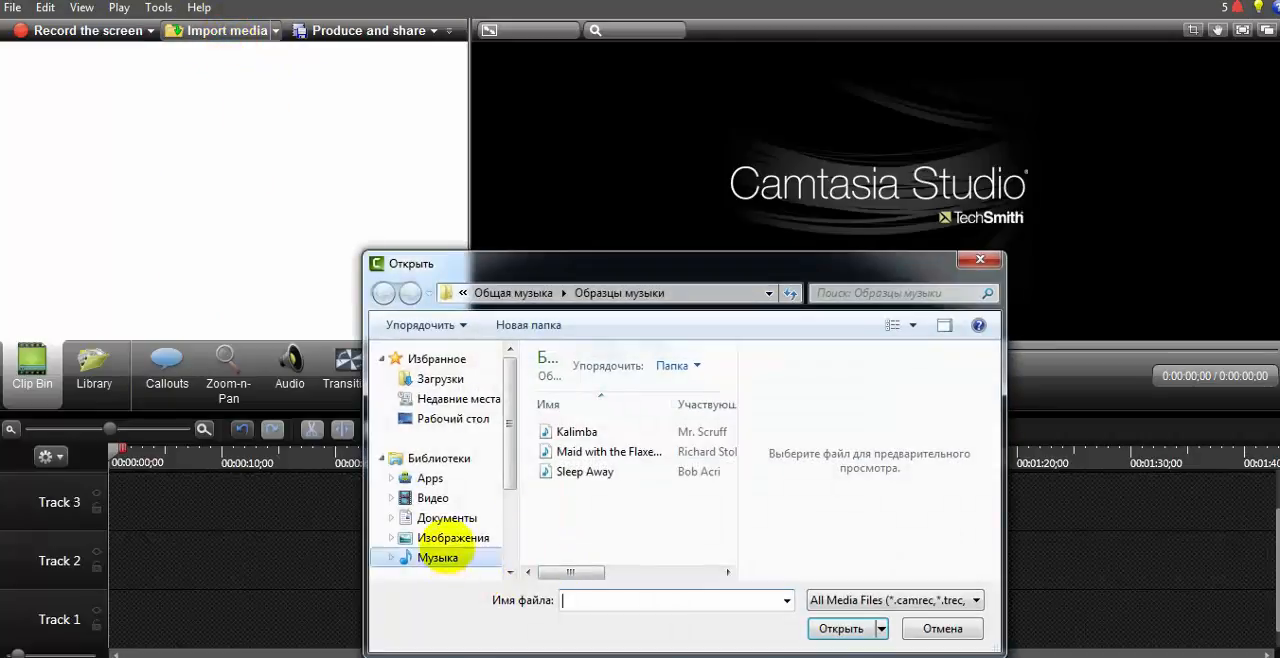
{"action": "left_click", "coordinate": [447, 540]}
{"action": "left_click", "coordinate": [440, 418]}
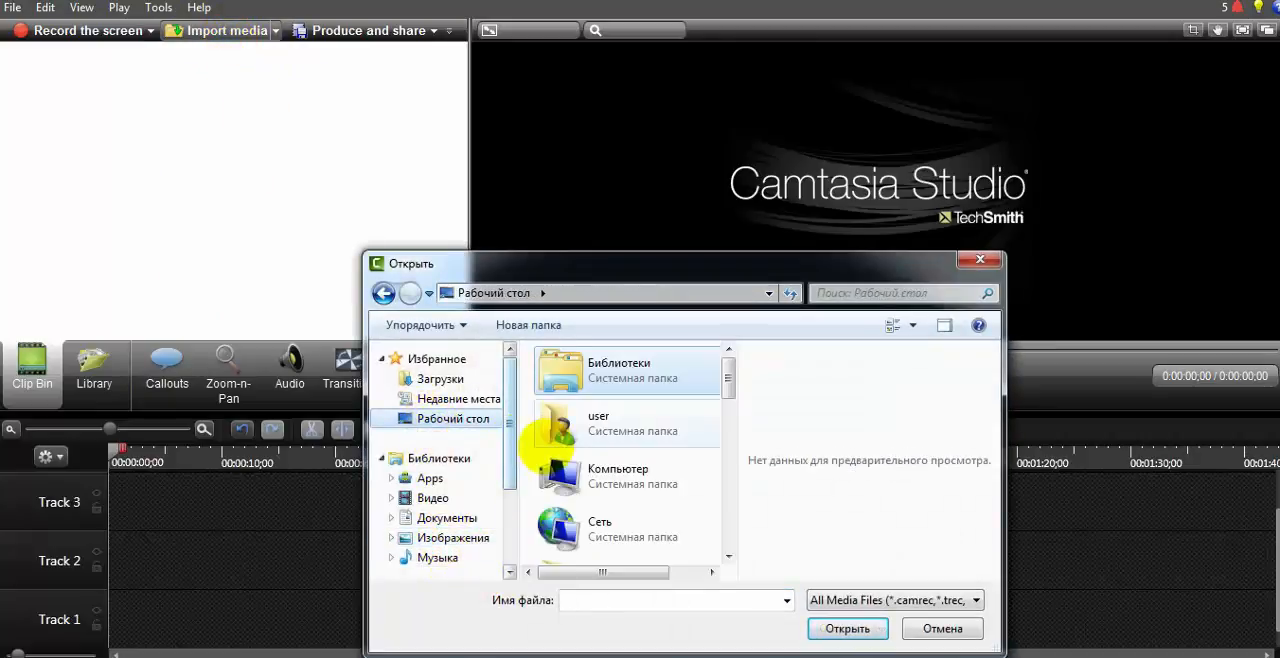
{"action": "left_click_drag", "start_coordinate": [509, 458], "coordinate": [510, 423]}
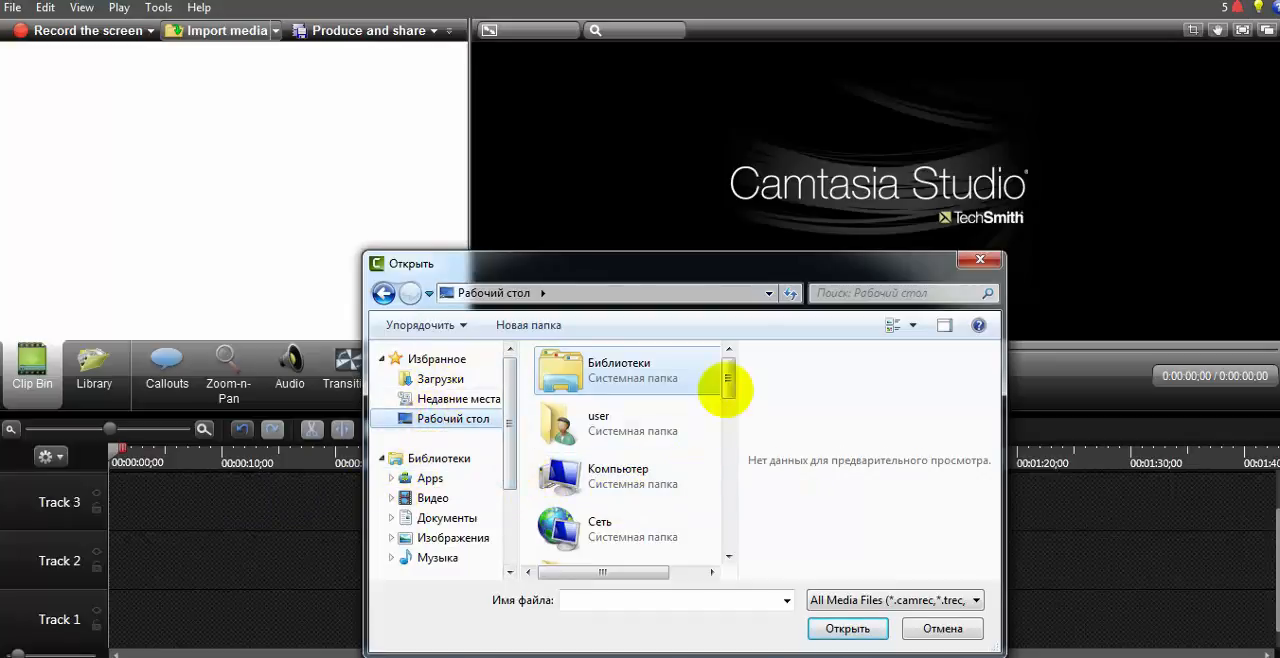
{"action": "left_click_drag", "start_coordinate": [728, 378], "coordinate": [728, 424]}
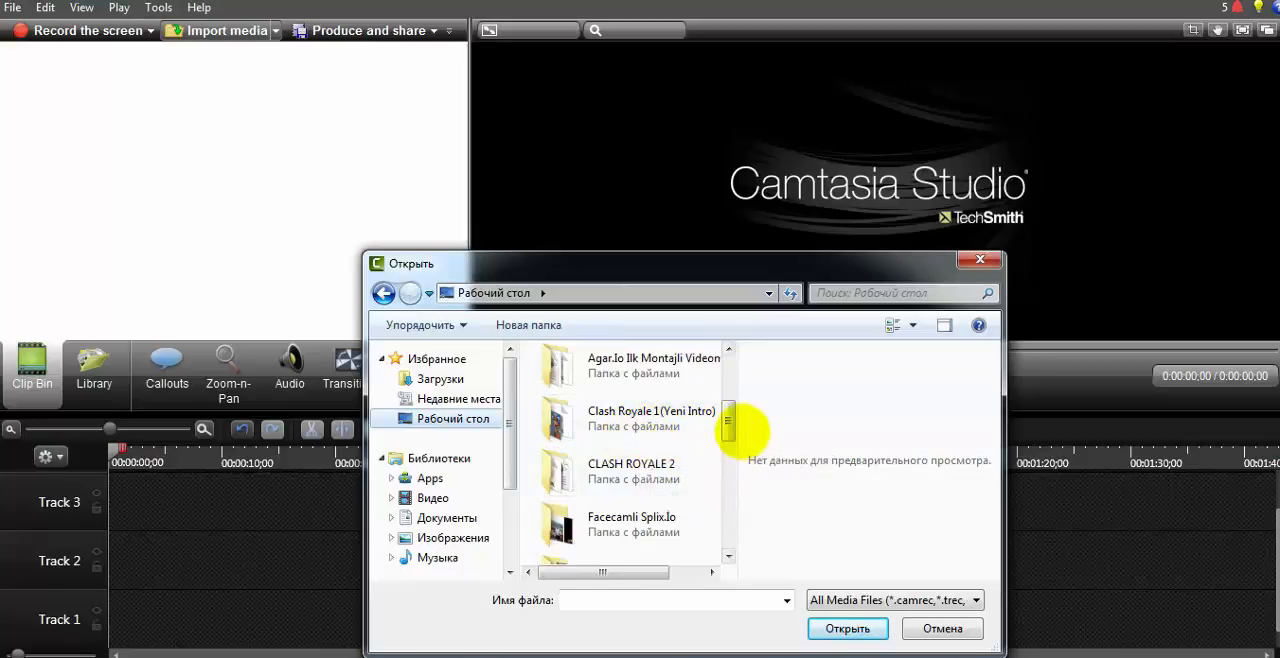
{"action": "left_click_drag", "start_coordinate": [728, 422], "coordinate": [733, 440]}
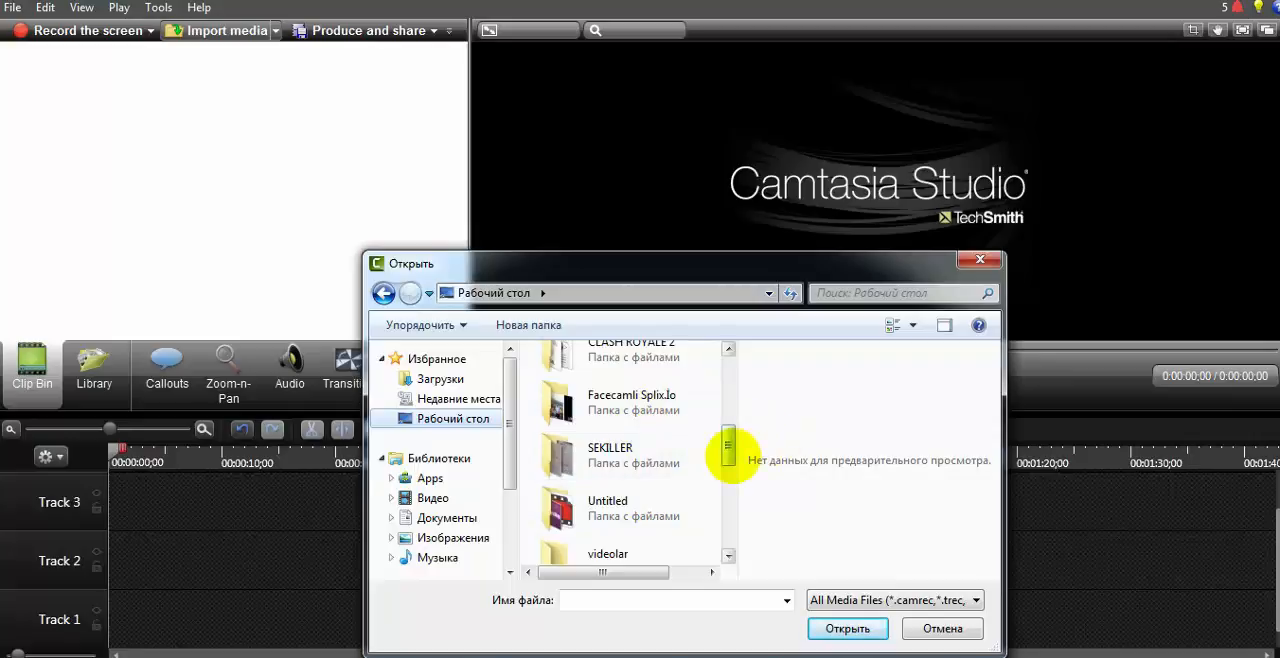
{"action": "left_click_drag", "start_coordinate": [725, 449], "coordinate": [733, 492]}
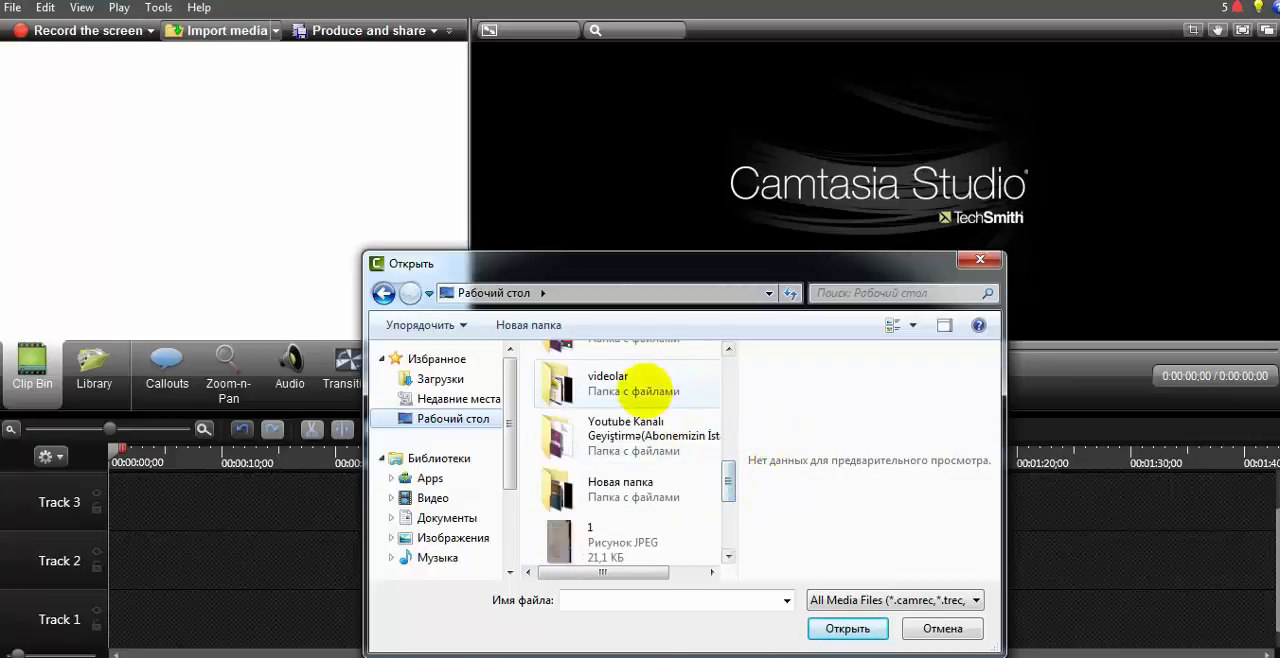
{"action": "double_click", "coordinate": [677, 393]}
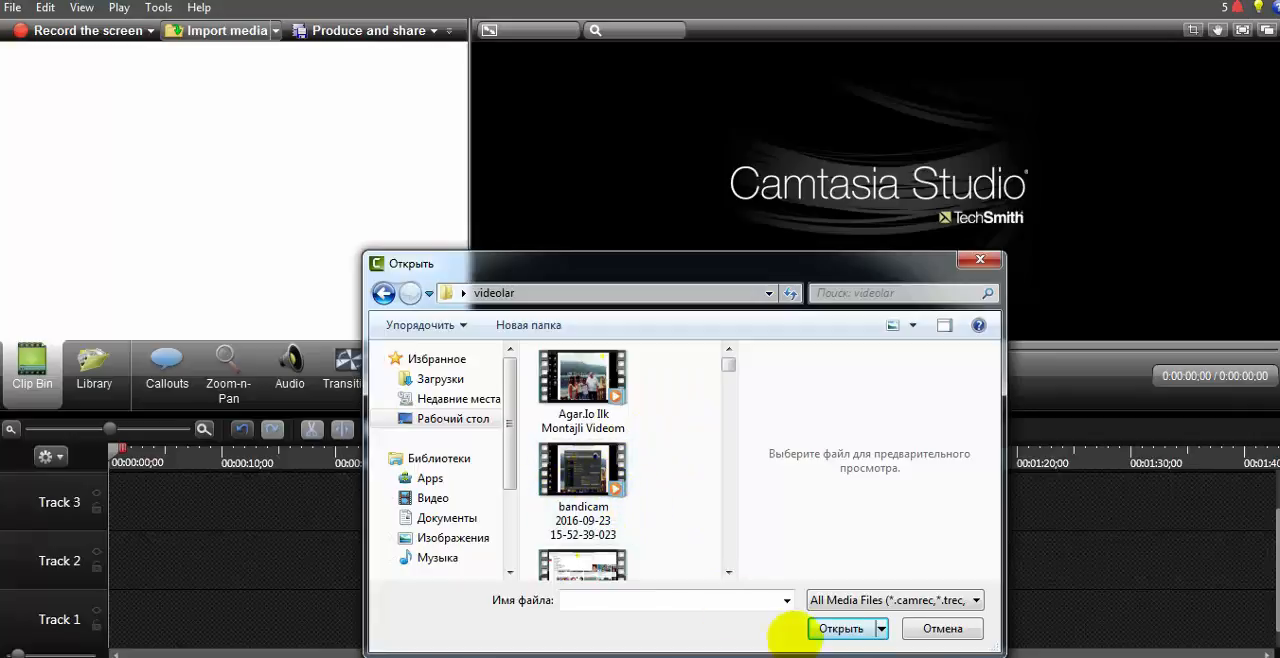
{"action": "left_click", "coordinate": [729, 572]}
{"action": "left_click", "coordinate": [729, 572]}
{"action": "left_click", "coordinate": [729, 571]}
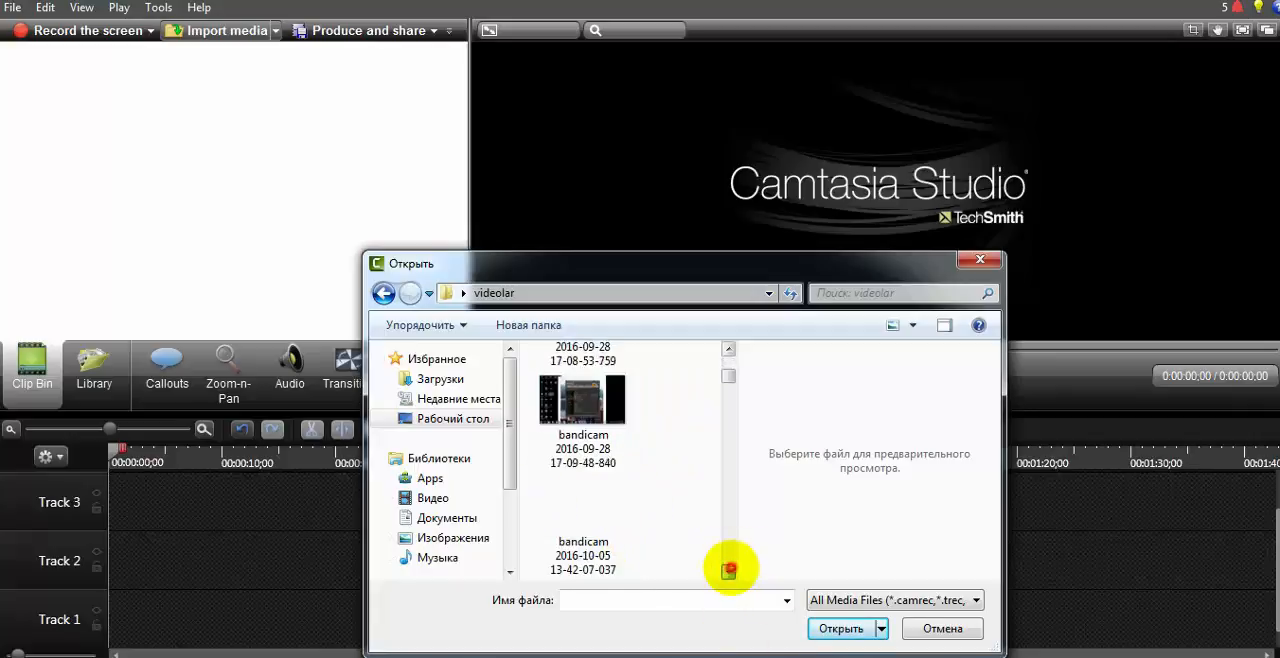
{"action": "left_click", "coordinate": [729, 571]}
{"action": "left_click", "coordinate": [729, 571]}
{"action": "left_click", "coordinate": [729, 571]}
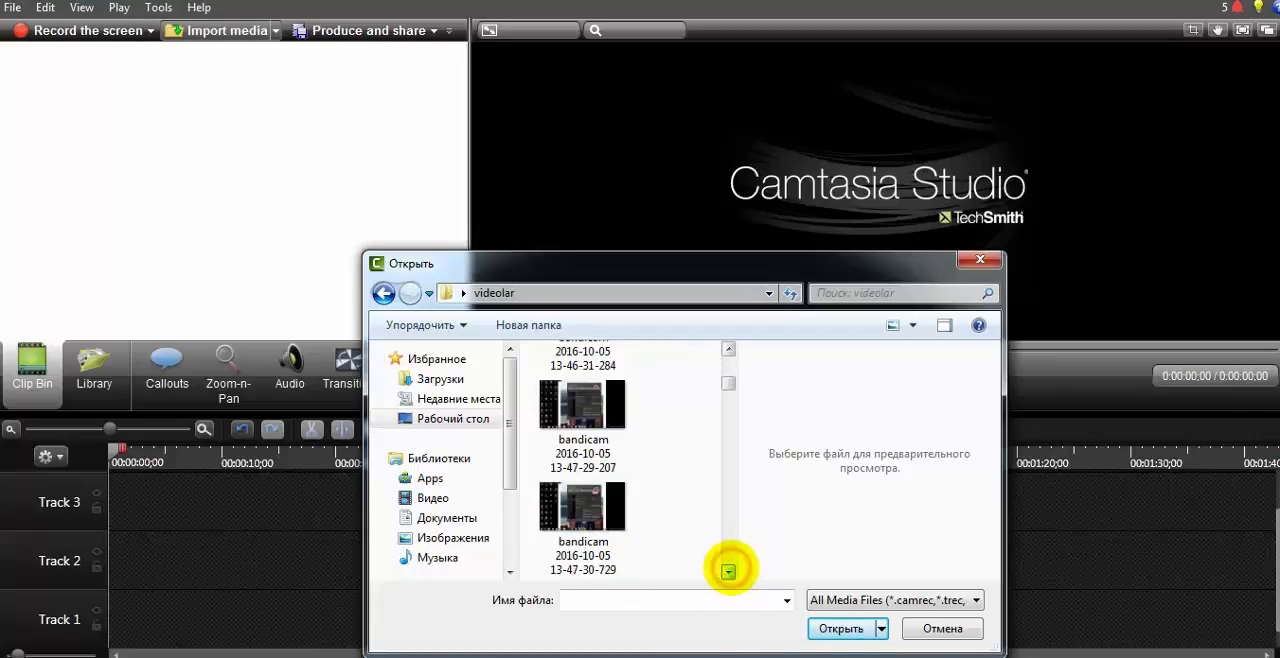
{"action": "left_click", "coordinate": [729, 571]}
{"action": "left_click", "coordinate": [729, 571]}
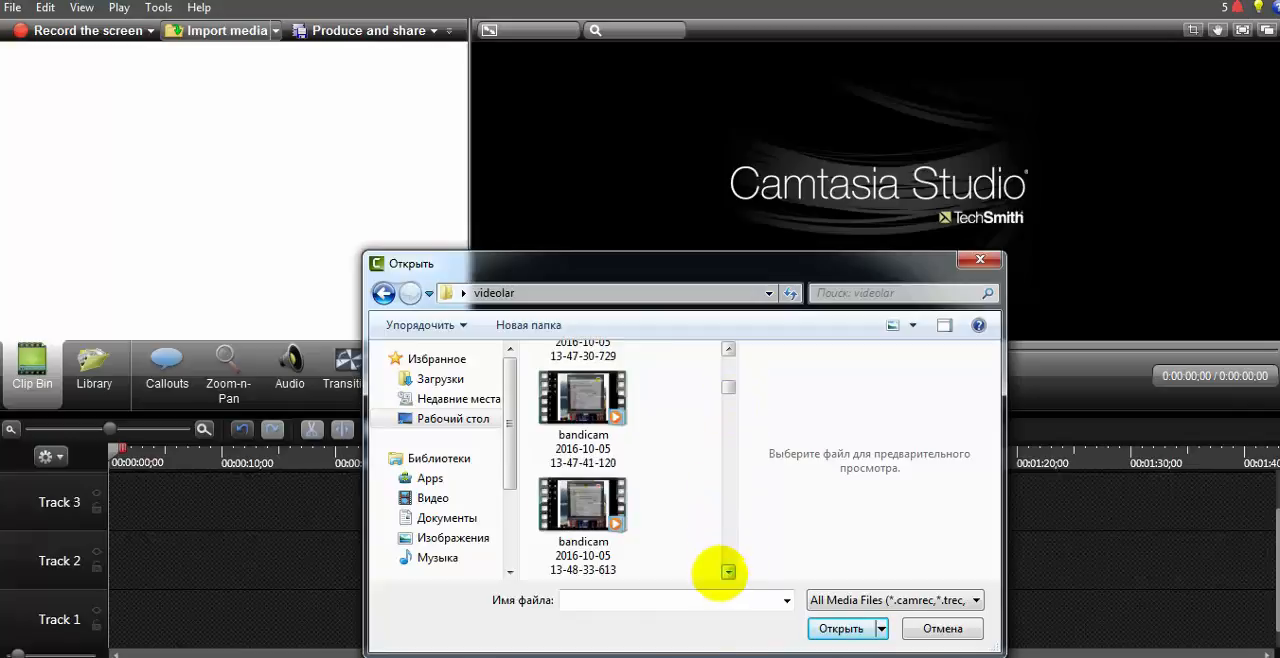
{"action": "left_click", "coordinate": [729, 572]}
{"action": "left_click", "coordinate": [729, 572]}
{"action": "left_click", "coordinate": [729, 572]}
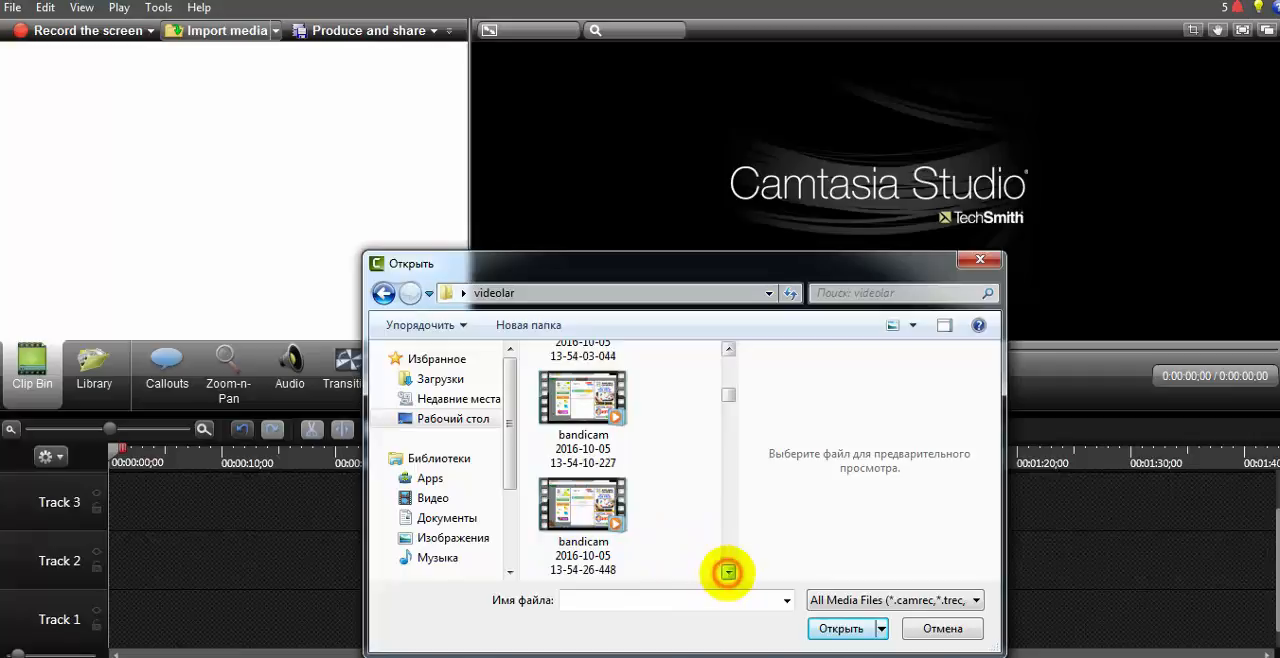
{"action": "left_click", "coordinate": [728, 572]}
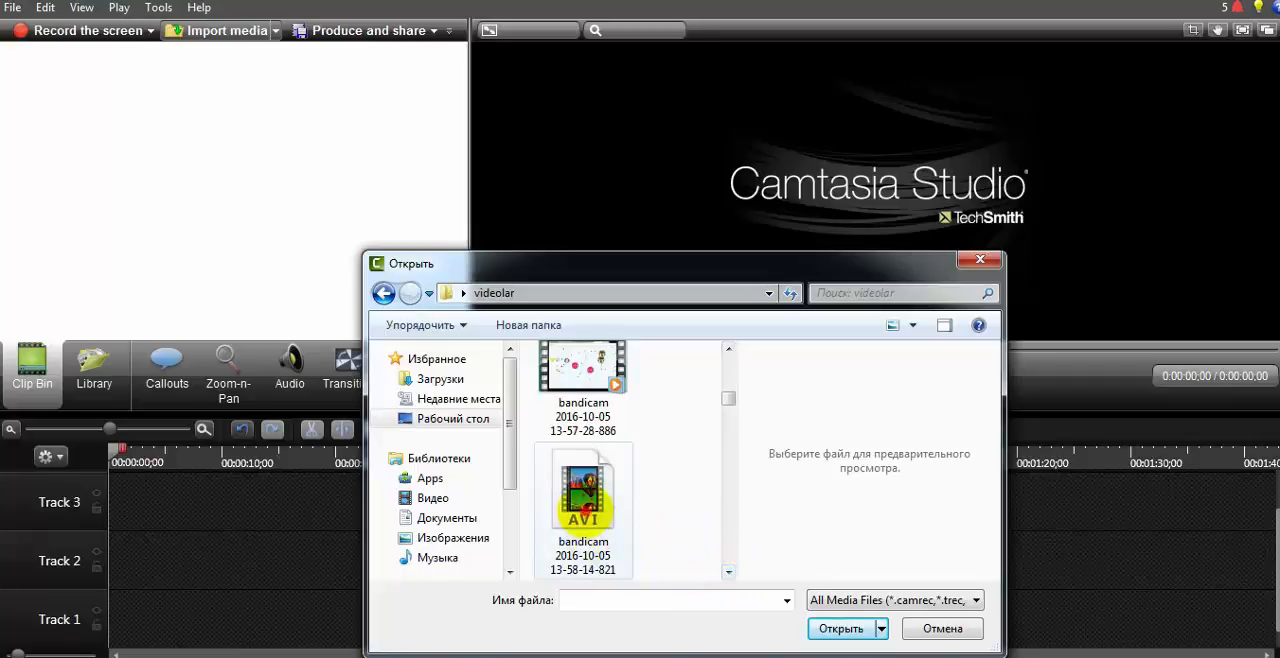
{"action": "left_click_drag", "start_coordinate": [583, 510], "coordinate": [63, 149]}
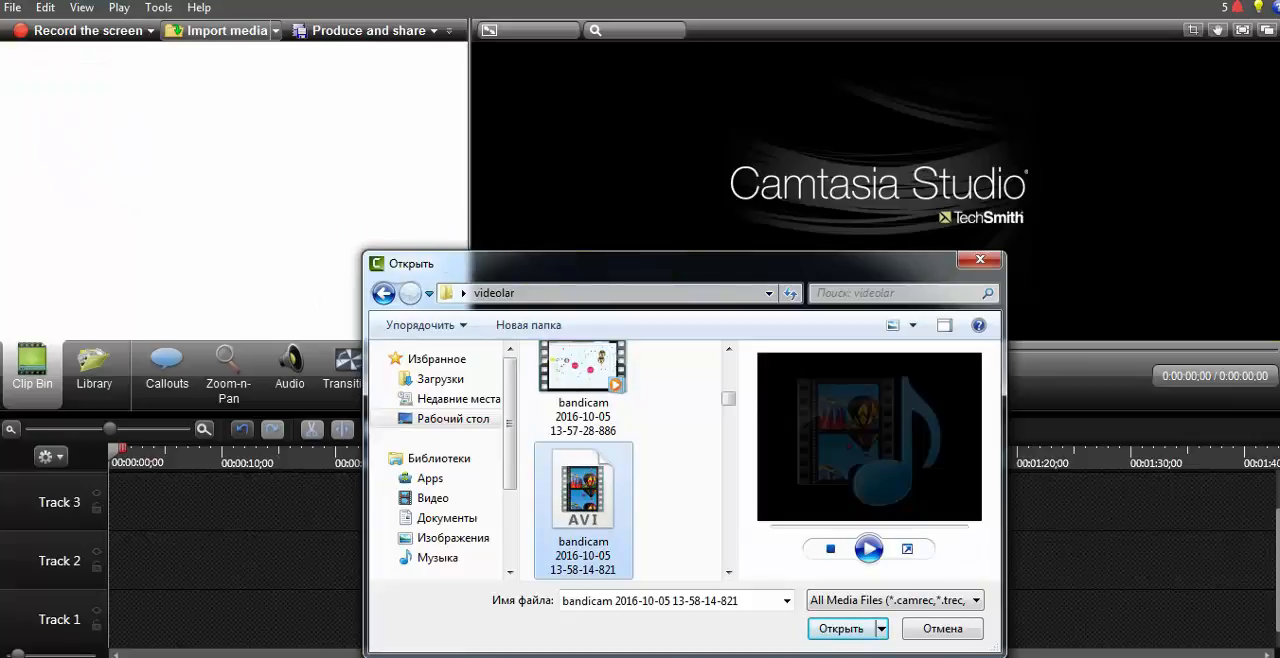
{"action": "left_click", "coordinate": [841, 628]}
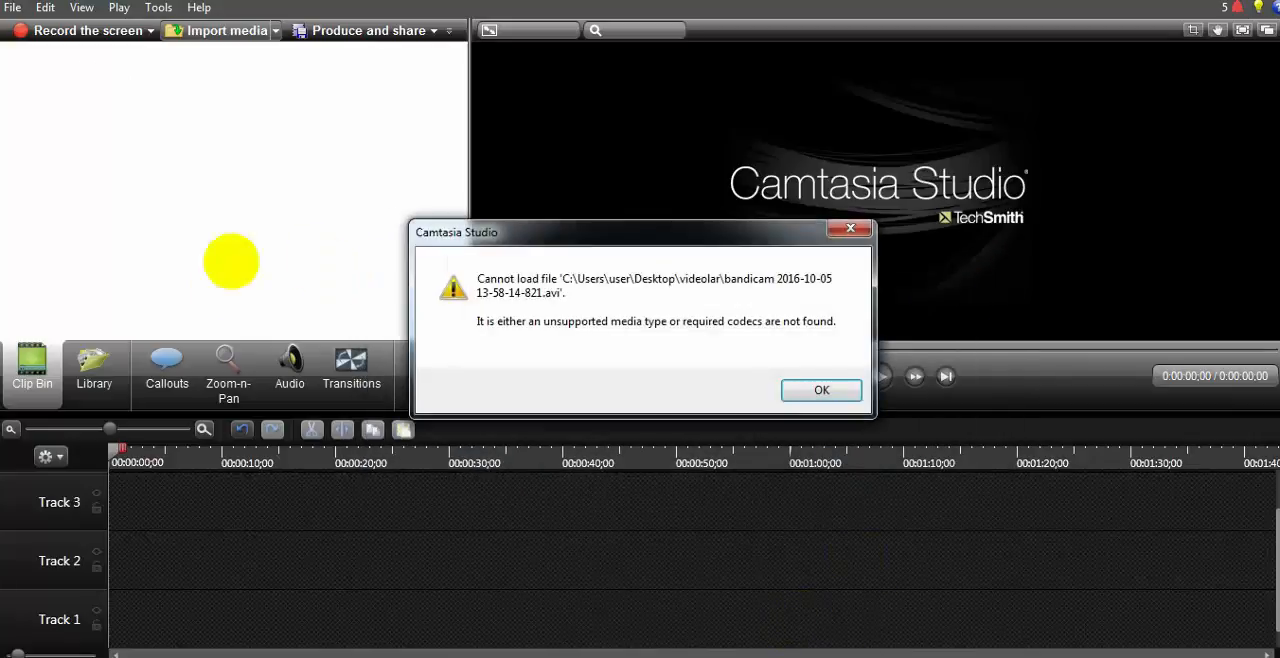
{"action": "left_click", "coordinate": [822, 390]}
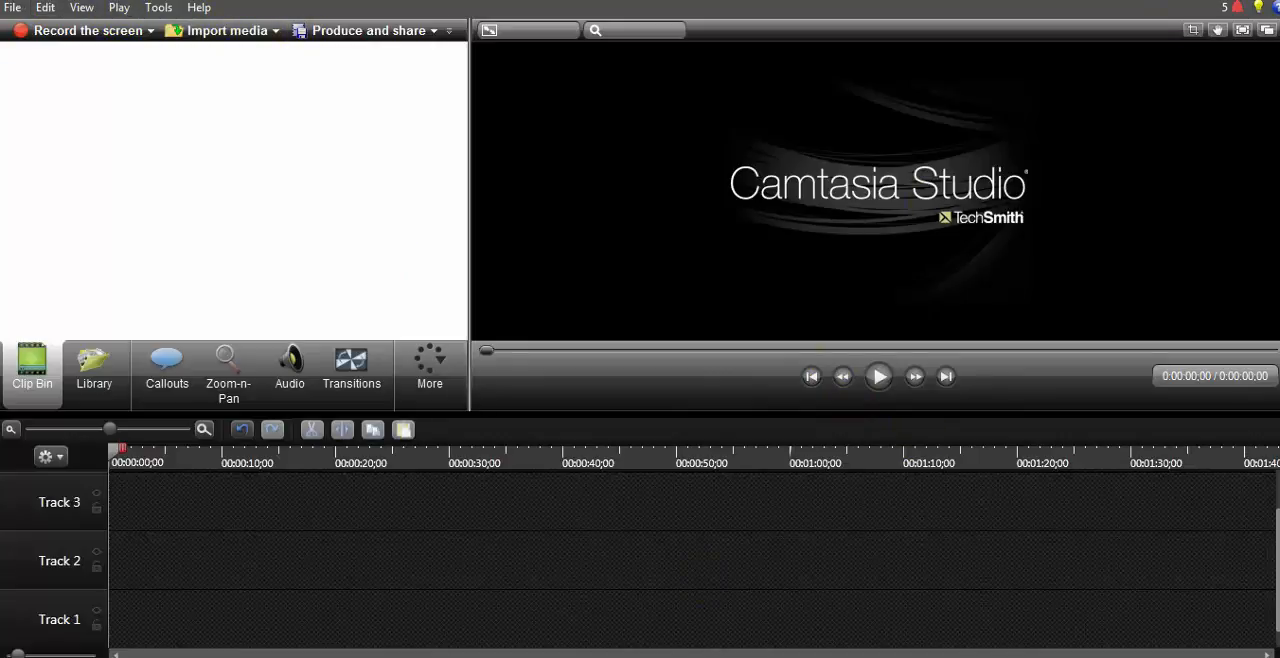
Step: Show the Windows desktop and bring the clipmaker (1) video from there into the Camtasia Studio clip bin
{"action": "right_click", "coordinate": [674, 656]}
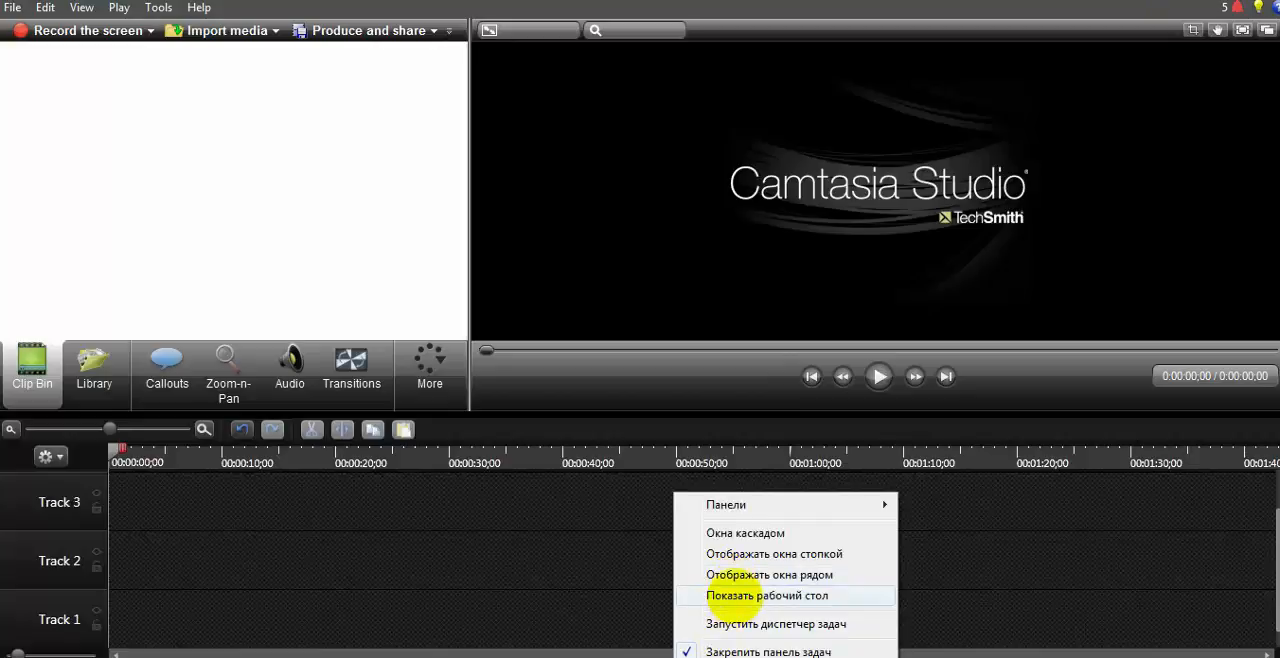
{"action": "left_click", "coordinate": [740, 596]}
{"action": "left_click_drag", "start_coordinate": [30, 178], "coordinate": [158, 462]}
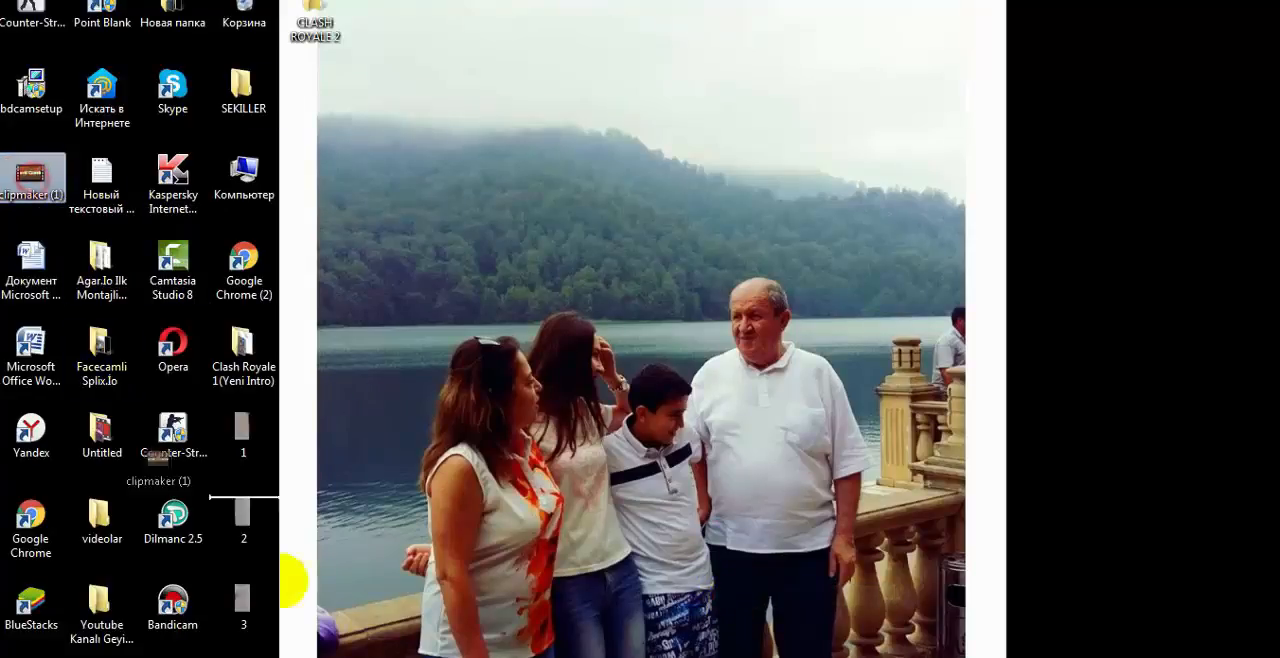
{"action": "left_click_drag", "start_coordinate": [280, 580], "coordinate": [55, 130]}
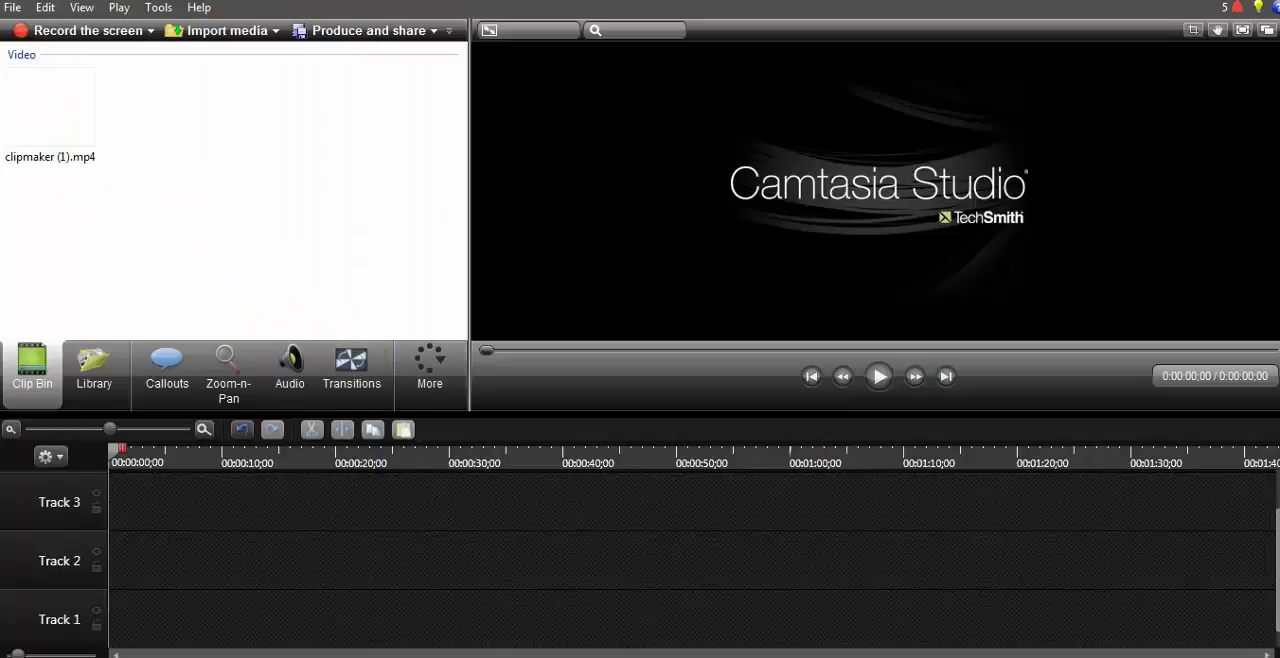
Step: Try to bring the whole CLASH ROYALE 2 folder from the desktop into the clip bin
{"action": "right_click", "coordinate": [664, 657]}
{"action": "left_click", "coordinate": [686, 586]}
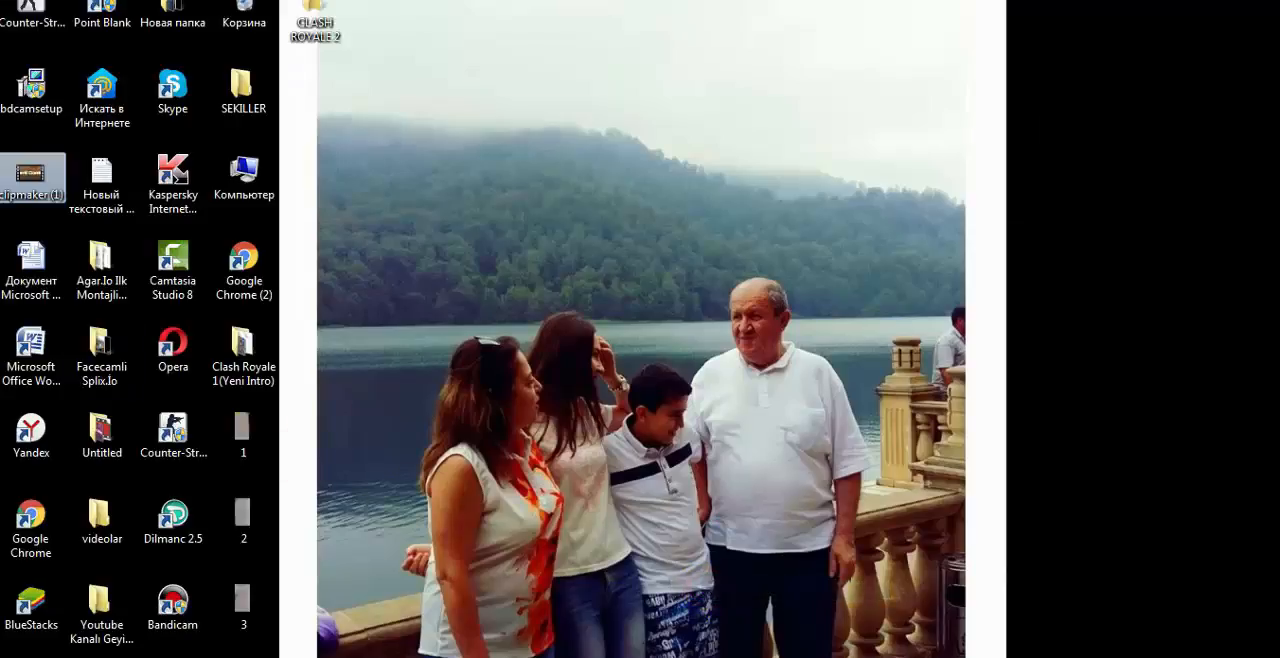
{"action": "left_click_drag", "start_coordinate": [318, 28], "coordinate": [515, 548]}
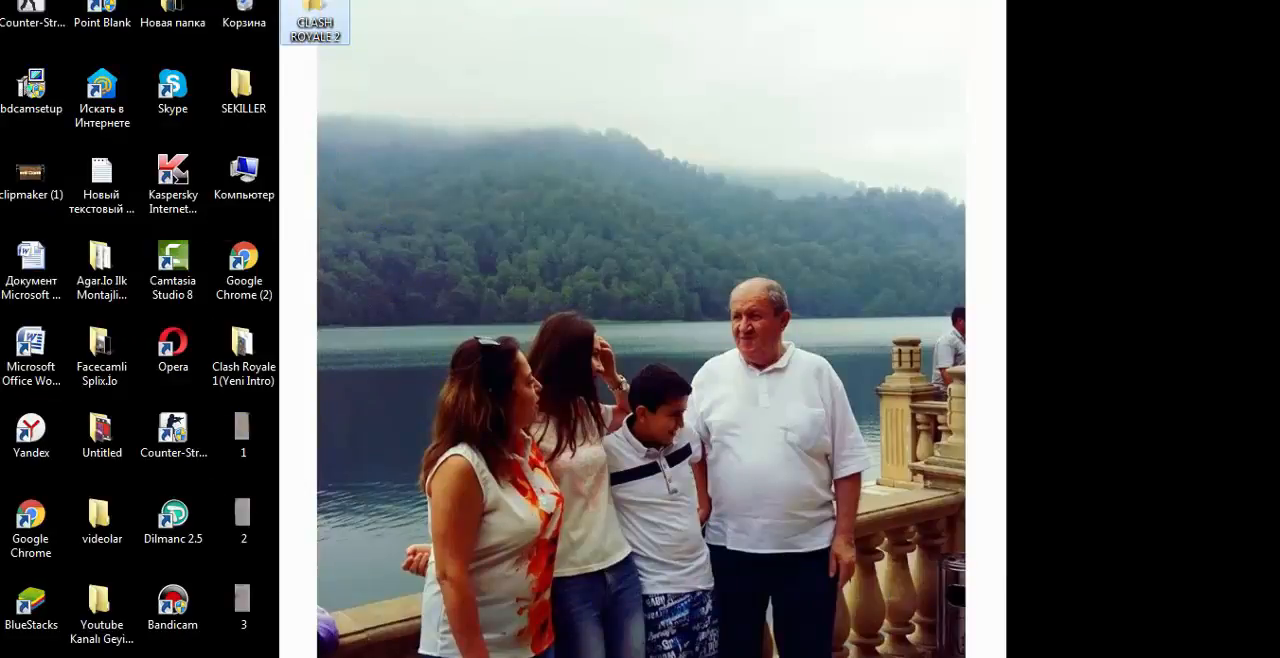
{"action": "left_click_drag", "start_coordinate": [660, 655], "coordinate": [185, 111]}
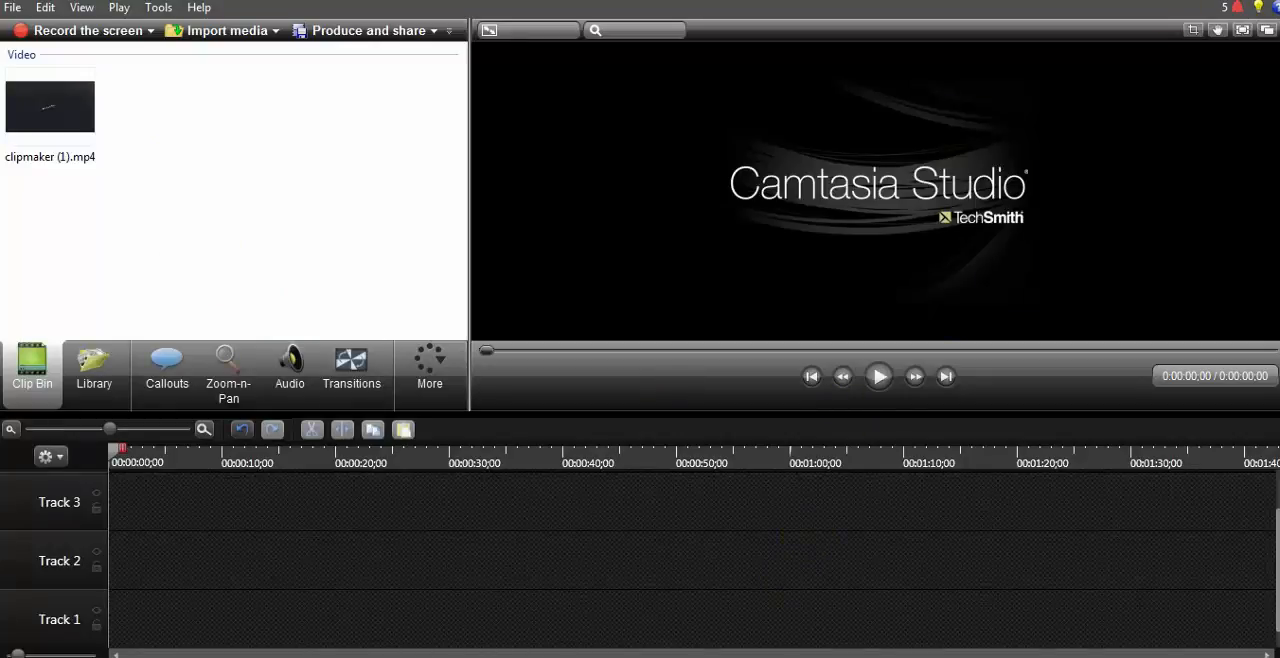
Step: Open the CLASH ROYALE 2 folder on the desktop and add its CLASH ROYALE 2.mp4 video to the clip bin
{"action": "right_click", "coordinate": [737, 656]}
{"action": "left_click", "coordinate": [783, 611]}
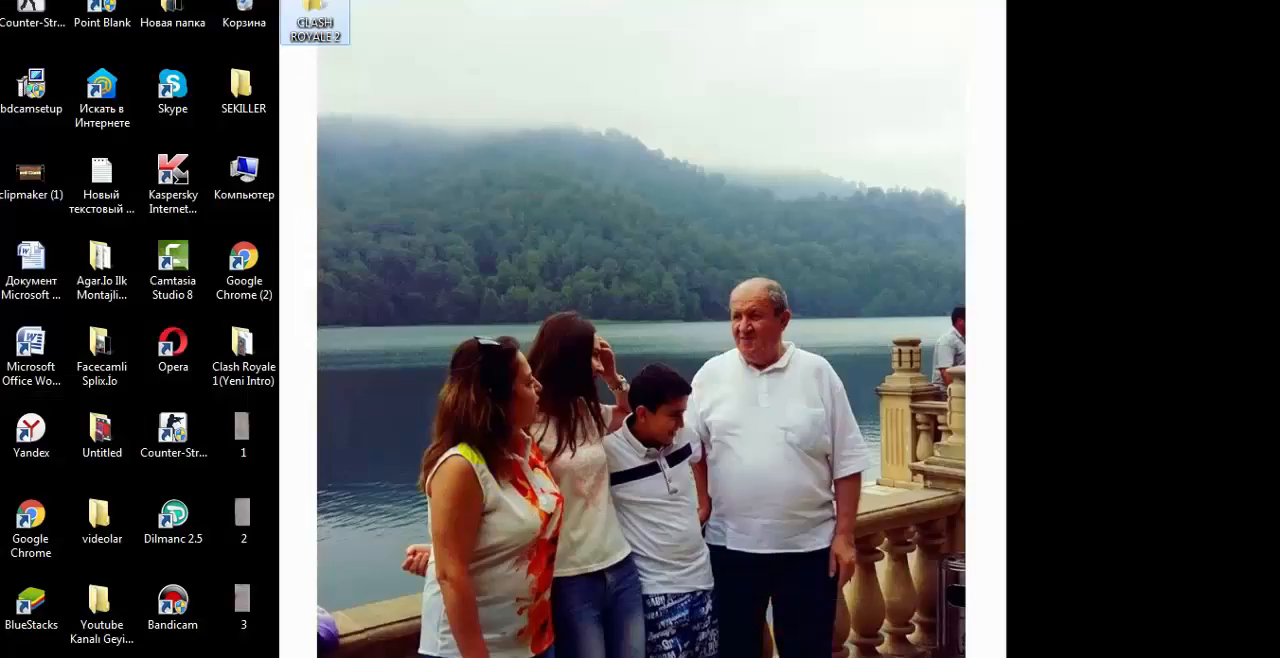
{"action": "double_click", "coordinate": [315, 20]}
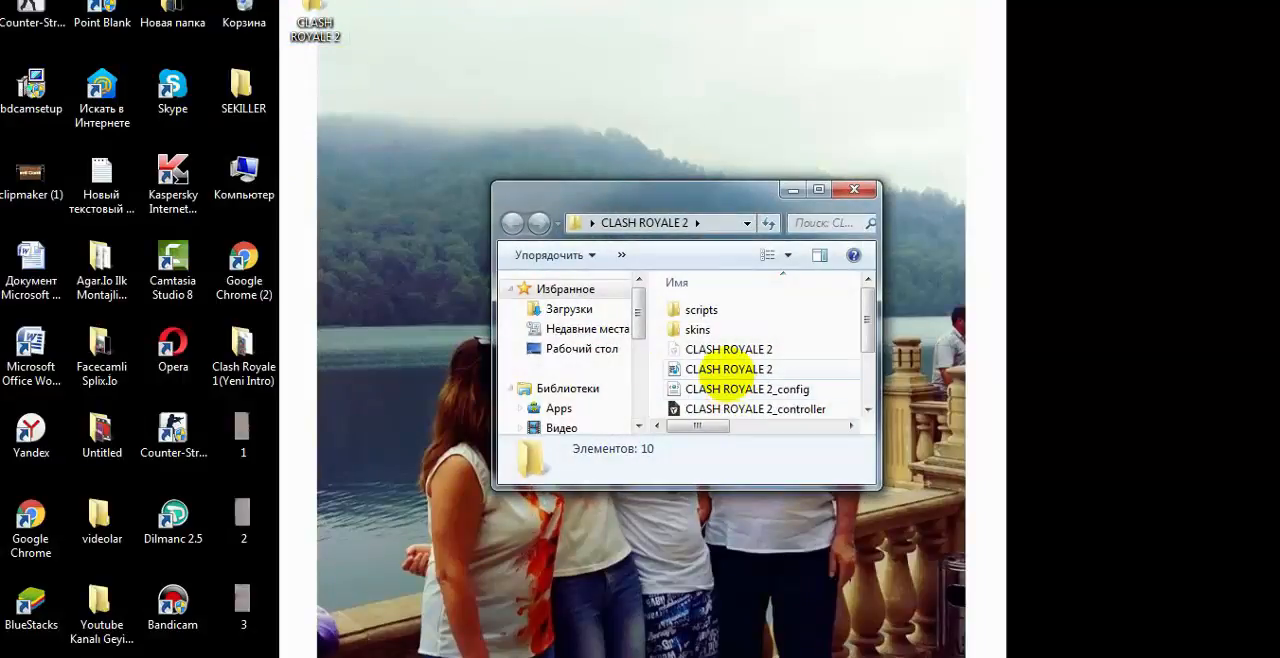
{"action": "left_click", "coordinate": [726, 368]}
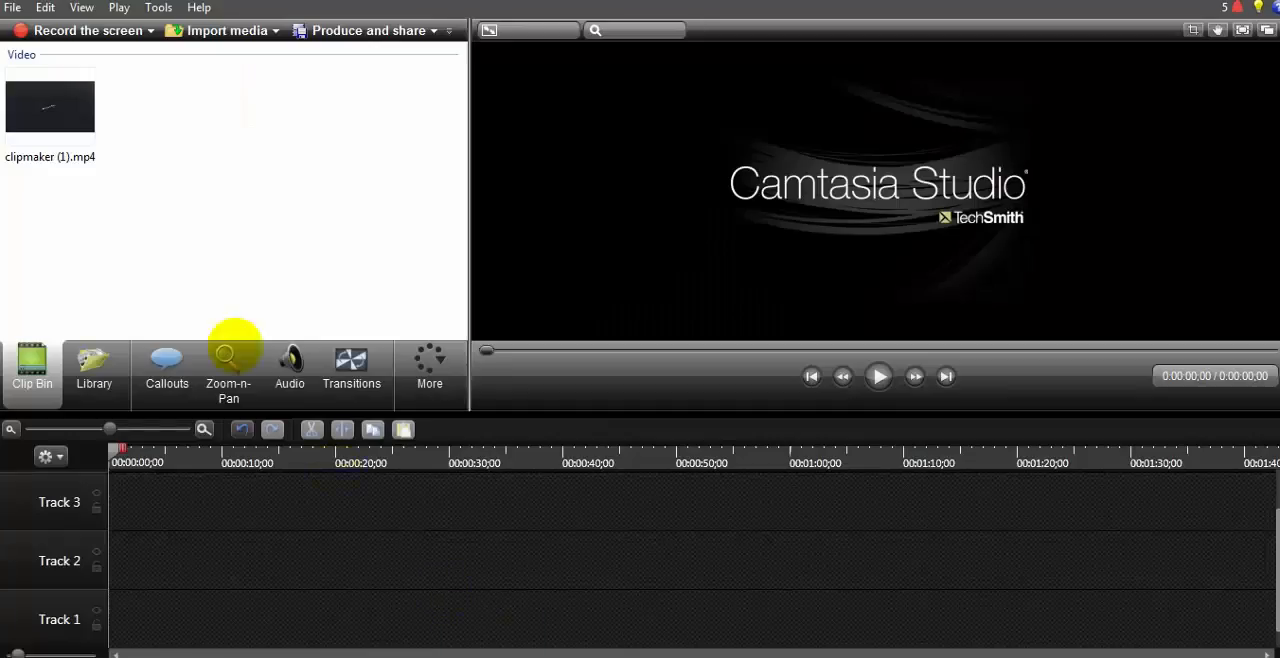
{"action": "mouse_move", "coordinate": [235, 345]}
{"action": "left_mouse_down"}
{"action": "mouse_move", "coordinate": [171, 129]}
{"action": "mouse_move", "coordinate": [237, 337]}
{"action": "mouse_move", "coordinate": [250, 330]}
{"action": "left_mouse_up"}
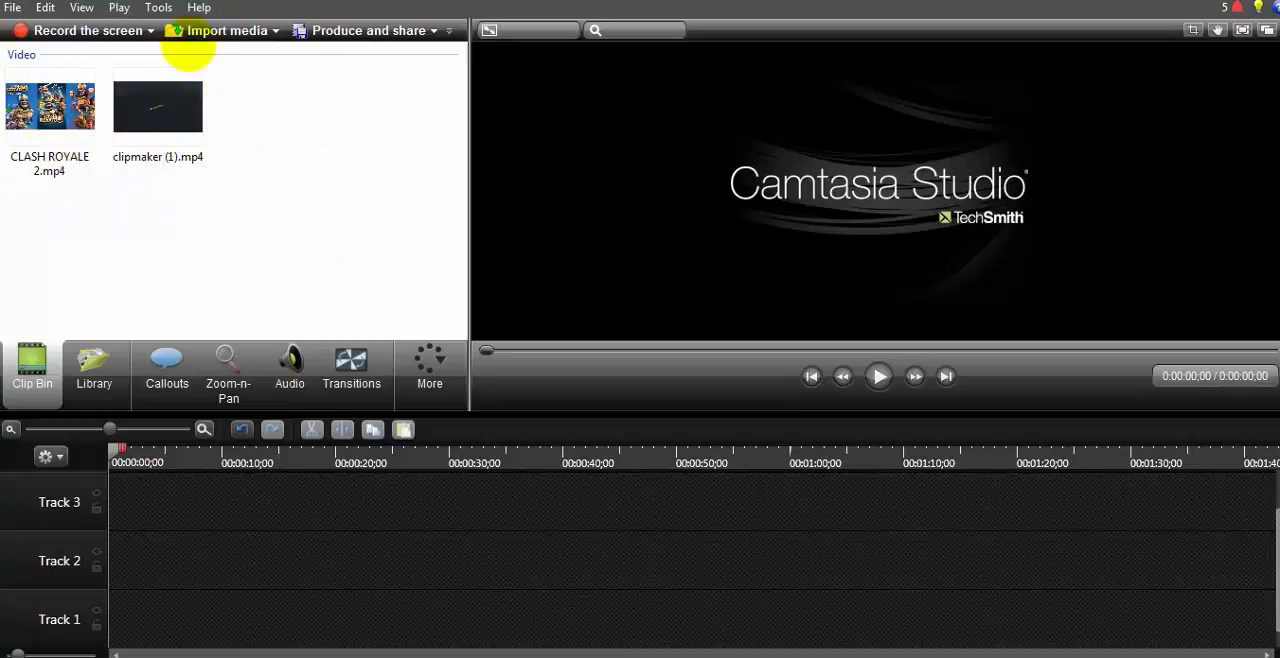
Step: Place the clipmaker (1).mp4 clip on Track 1, move it to the very start of the timeline and preview it
{"action": "left_click", "coordinate": [160, 107]}
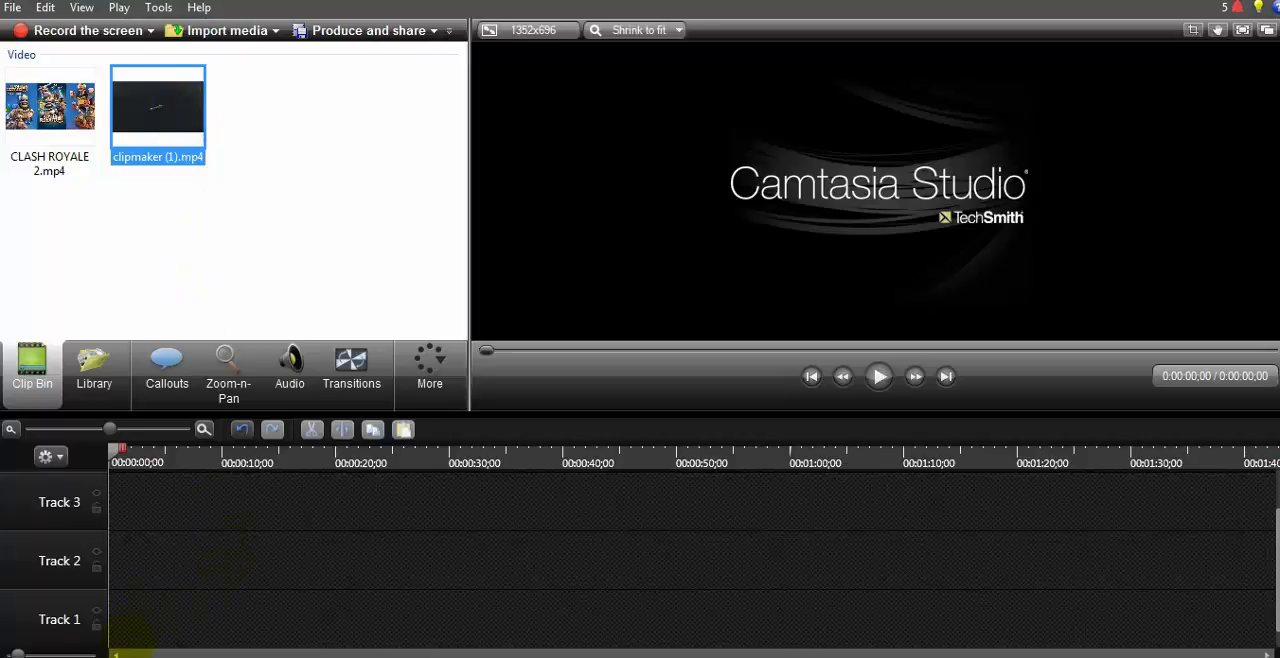
{"action": "left_click_drag", "start_coordinate": [130, 635], "coordinate": [175, 618]}
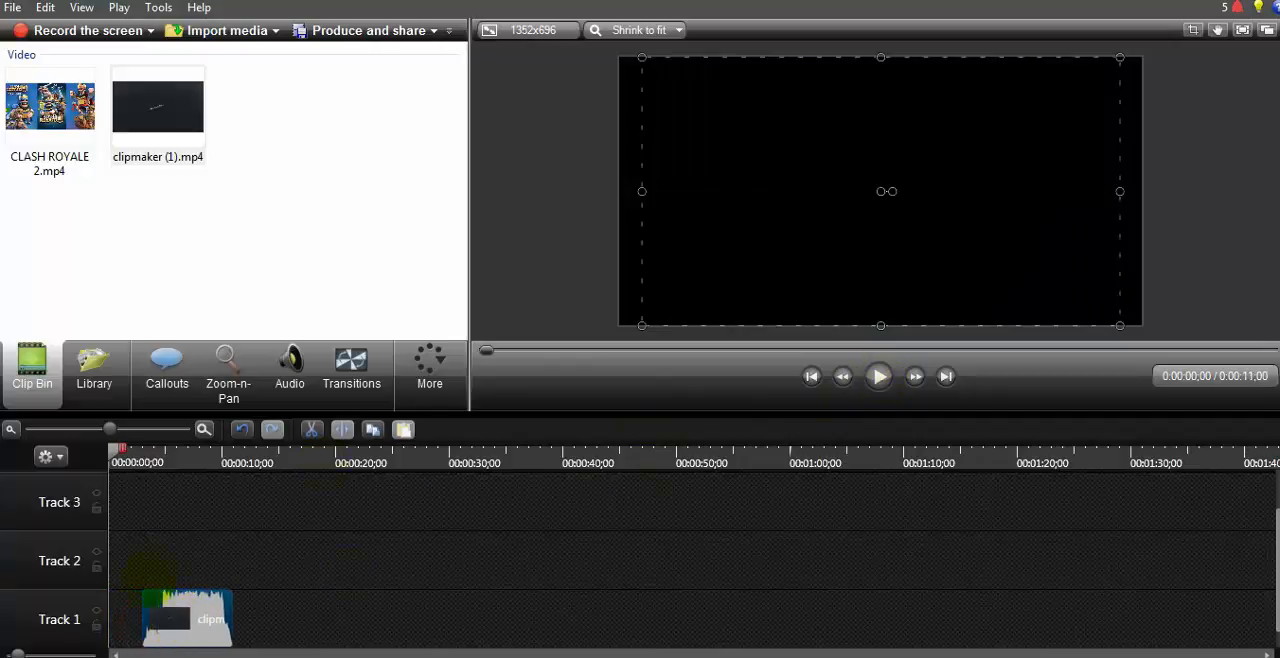
{"action": "mouse_move", "coordinate": [117, 452]}
{"action": "left_mouse_down"}
{"action": "mouse_move", "coordinate": [651, 452]}
{"action": "mouse_move", "coordinate": [117, 452]}
{"action": "left_mouse_up"}
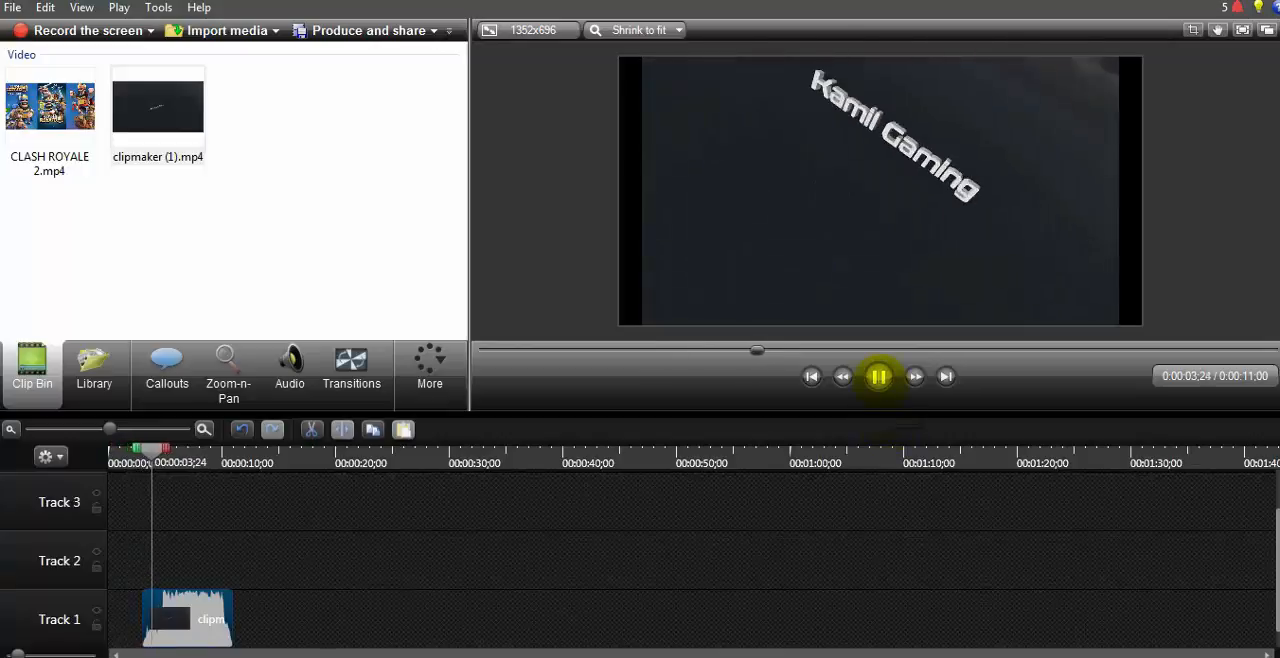
{"action": "left_click", "coordinate": [878, 376]}
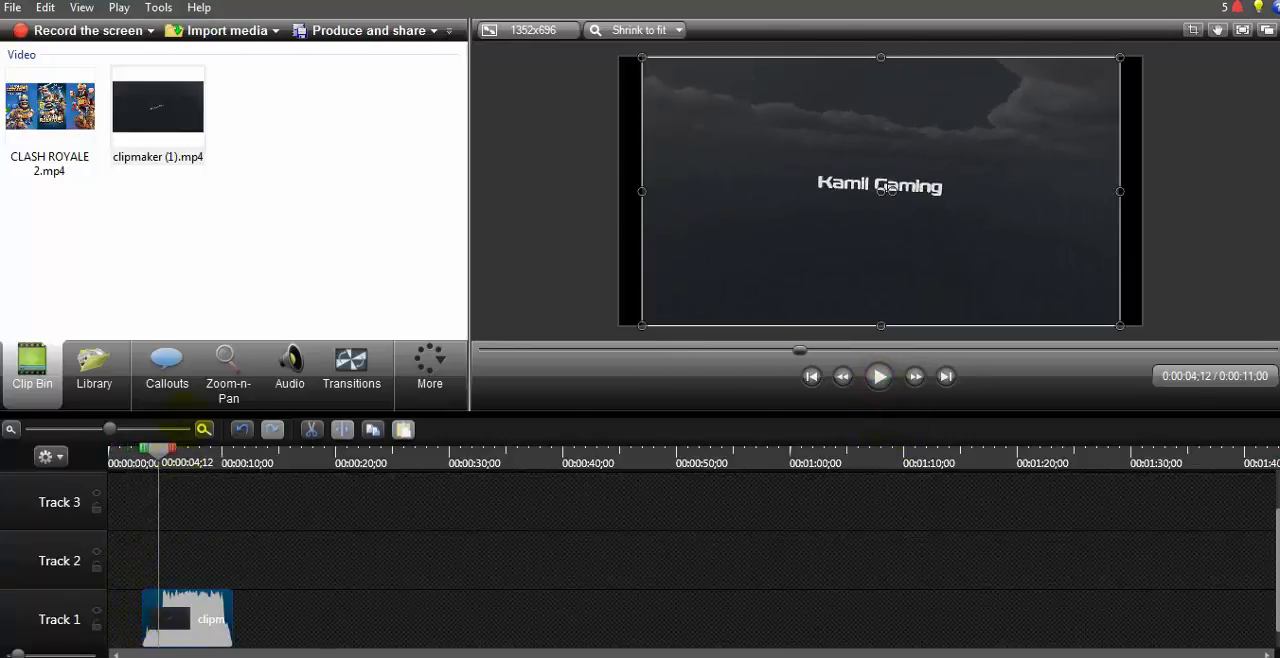
{"action": "left_click_drag", "start_coordinate": [160, 452], "coordinate": [50, 572]}
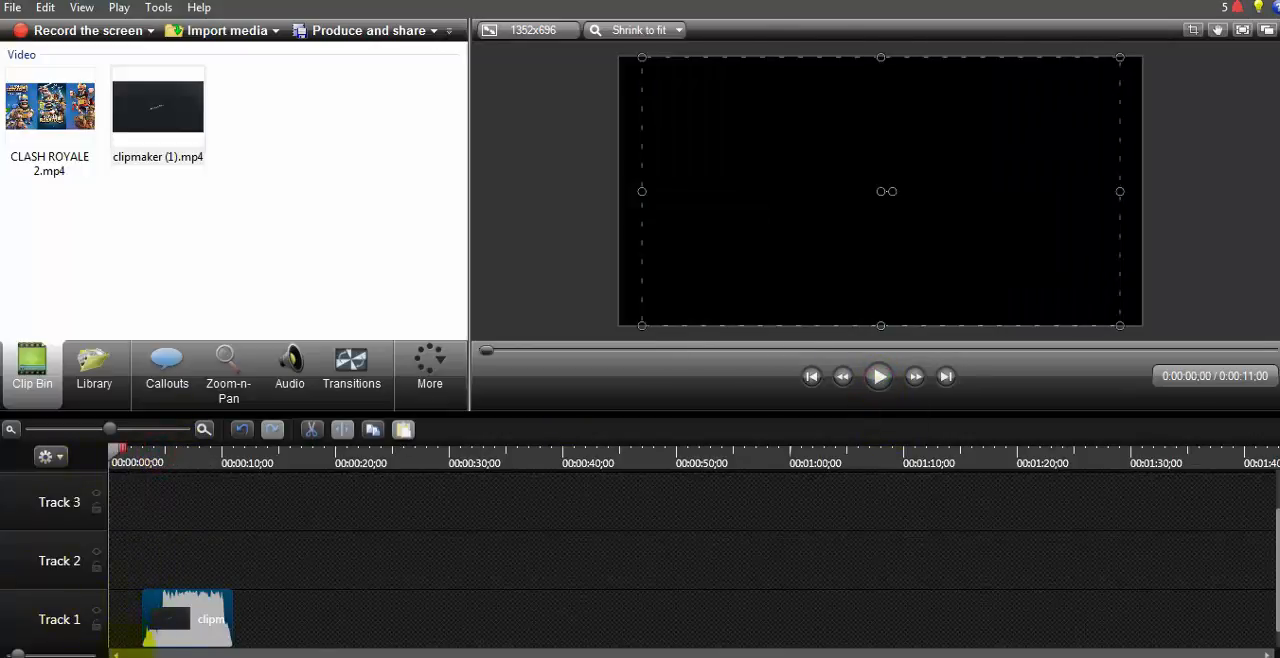
{"action": "left_click_drag", "start_coordinate": [165, 625], "coordinate": [131, 625]}
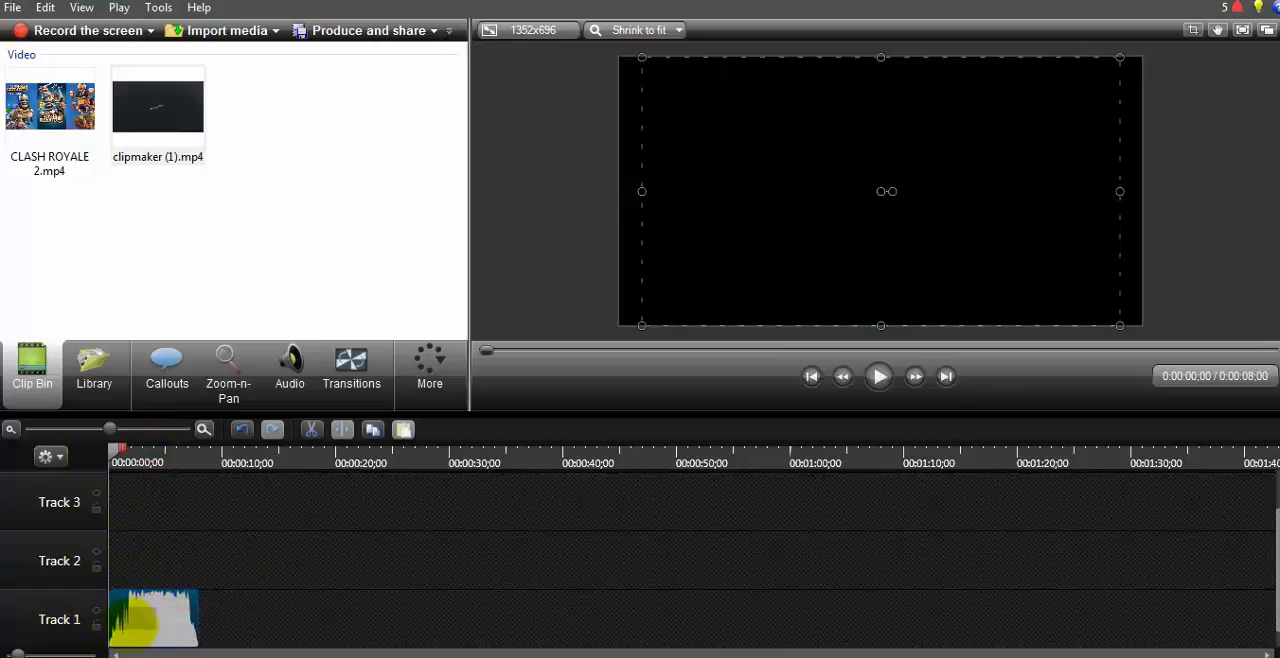
{"action": "left_click", "coordinate": [878, 376]}
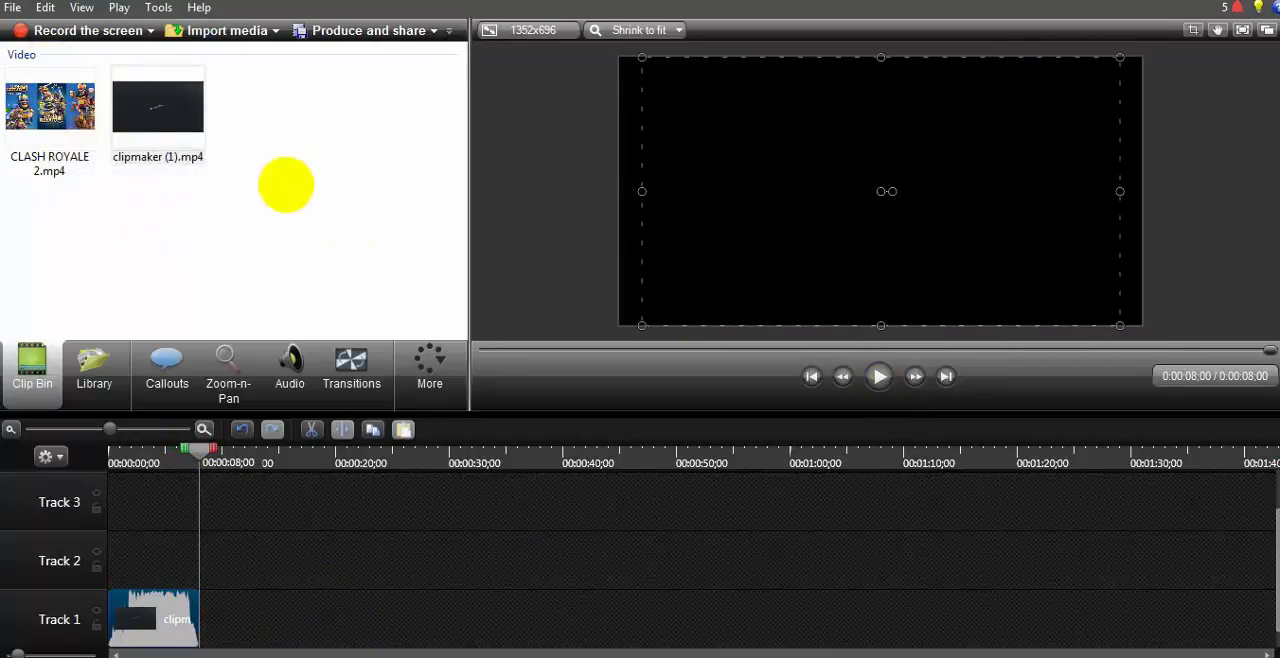
Step: Add CLASH ROYALE 2.mp4 to Track 1 and move it directly against the end of the clipmaker (1) clip
{"action": "left_click", "coordinate": [52, 112]}
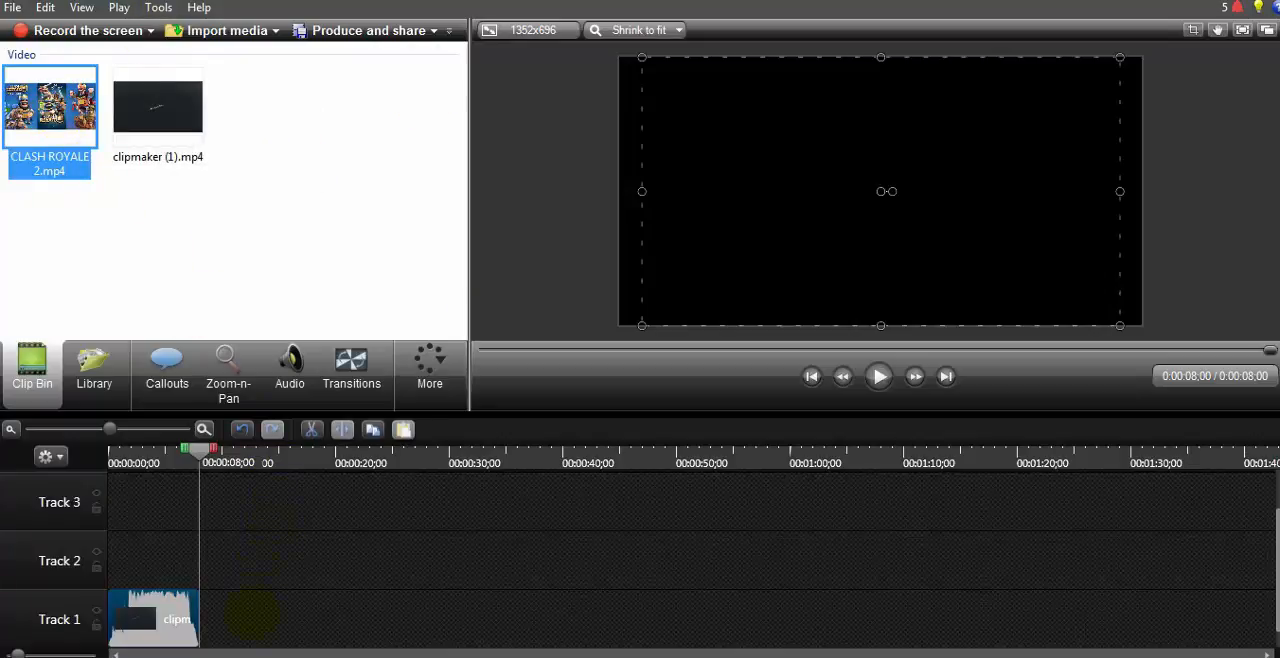
{"action": "left_click_drag", "start_coordinate": [52, 112], "coordinate": [252, 615]}
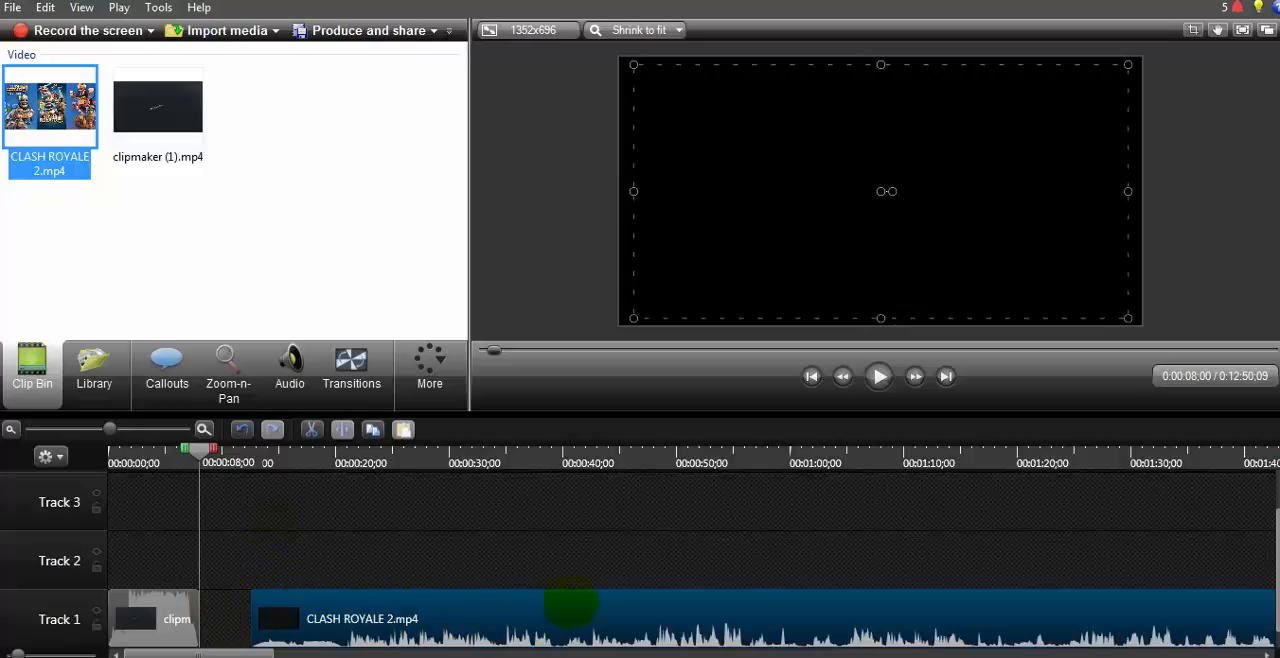
{"action": "left_click_drag", "start_coordinate": [572, 611], "coordinate": [468, 614]}
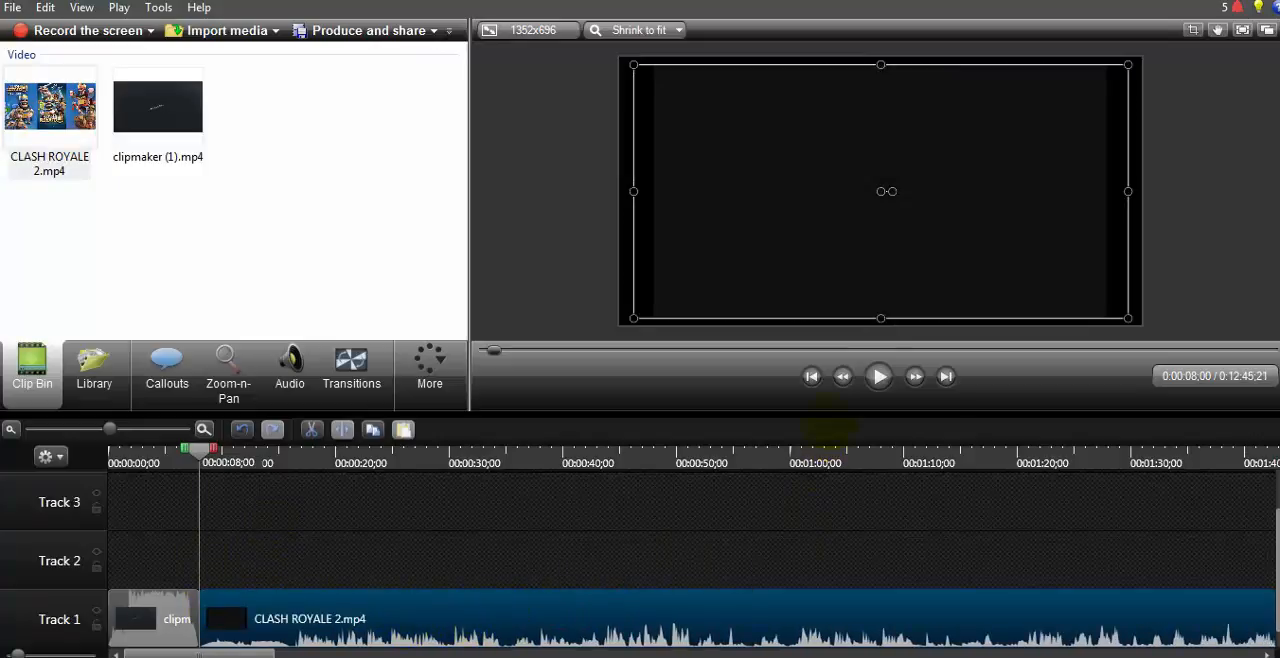
Step: Play the opening of the CLASH ROYALE 2 clip on the timeline to find where its intro ends
{"action": "left_click_drag", "start_coordinate": [493, 349], "coordinate": [484, 349]}
{"action": "left_click", "coordinate": [878, 376]}
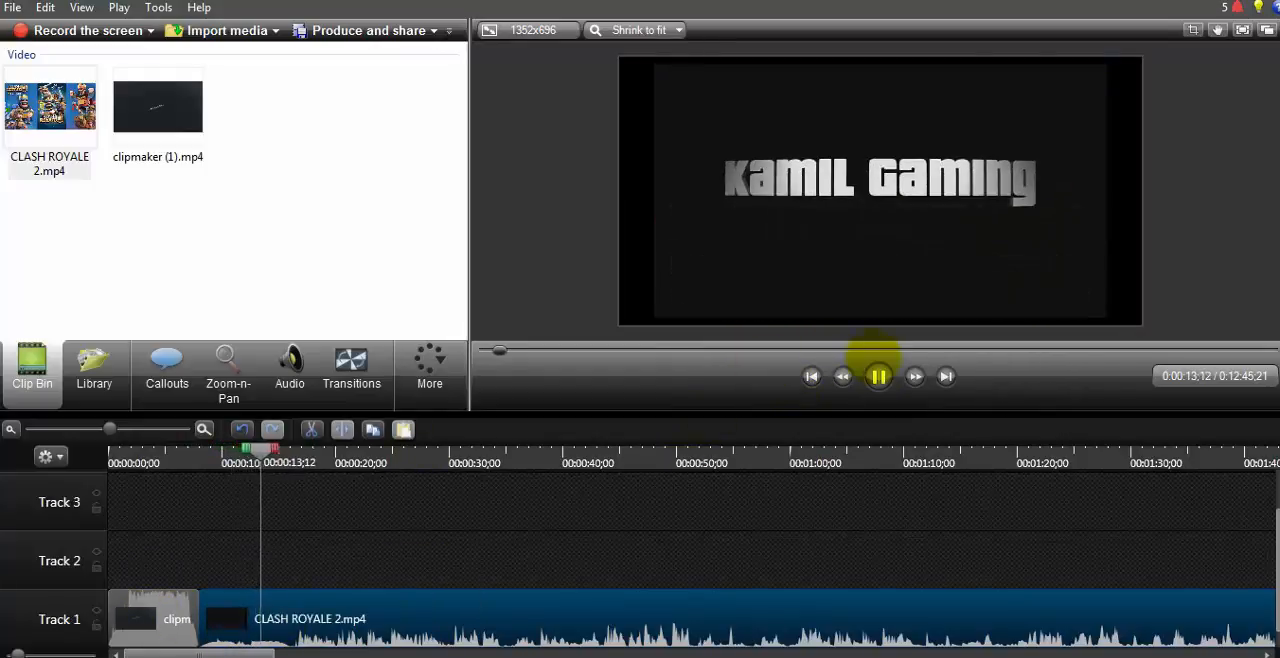
{"action": "left_click", "coordinate": [879, 376]}
{"action": "left_click_drag", "start_coordinate": [268, 453], "coordinate": [250, 453]}
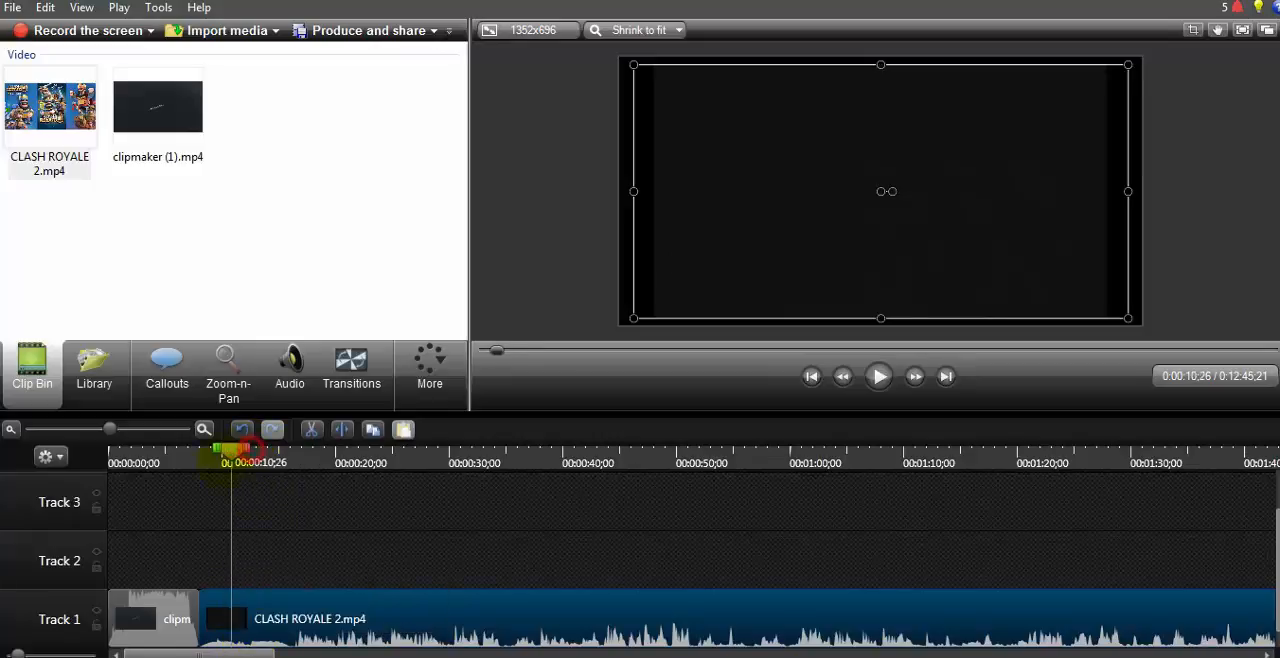
{"action": "left_click_drag", "start_coordinate": [213, 462], "coordinate": [209, 462]}
{"action": "left_click", "coordinate": [879, 376]}
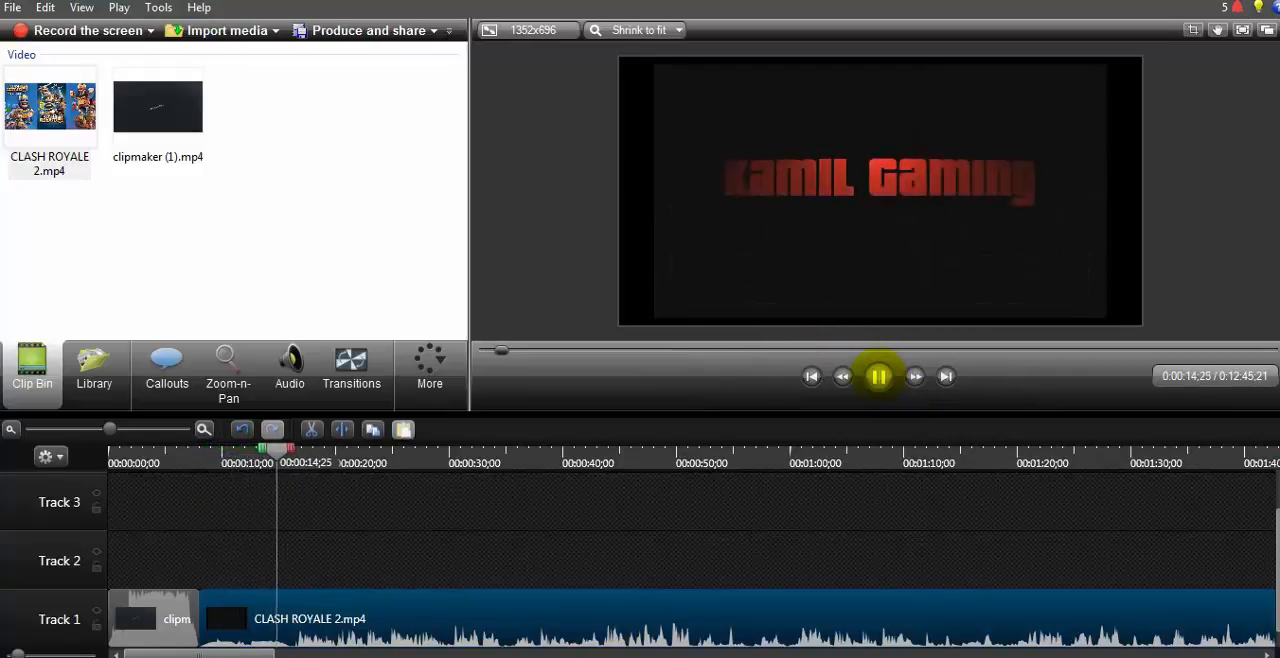
{"action": "left_click", "coordinate": [879, 376]}
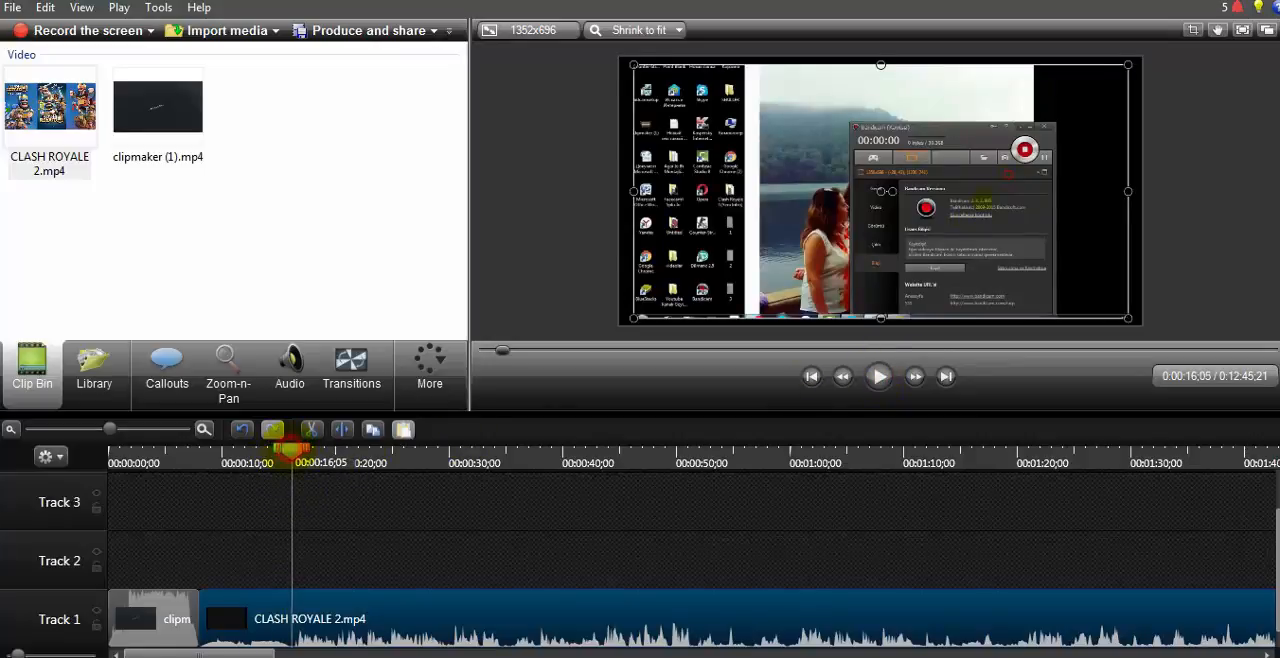
Step: Delete the CLASH ROYALE 2 intro from 8 to about 16 seconds and close the gap after the clipmaker (1) clip
{"action": "left_click_drag", "start_coordinate": [290, 452], "coordinate": [200, 475]}
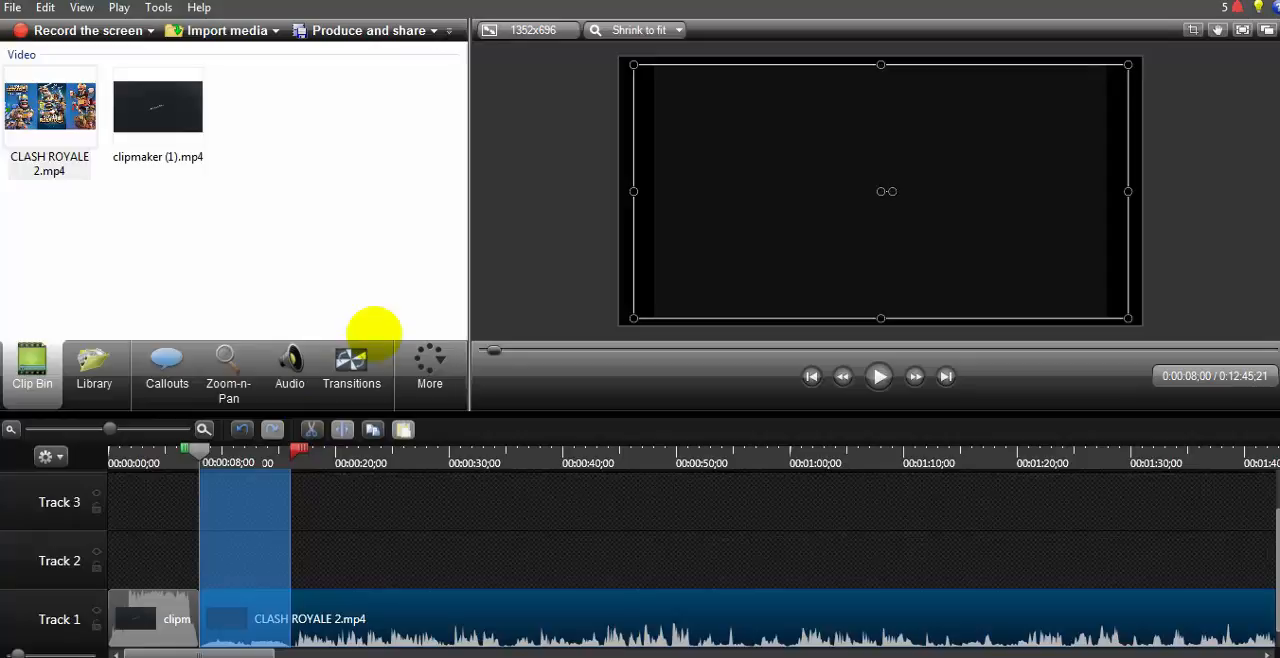
{"action": "key", "text": "Delete"}
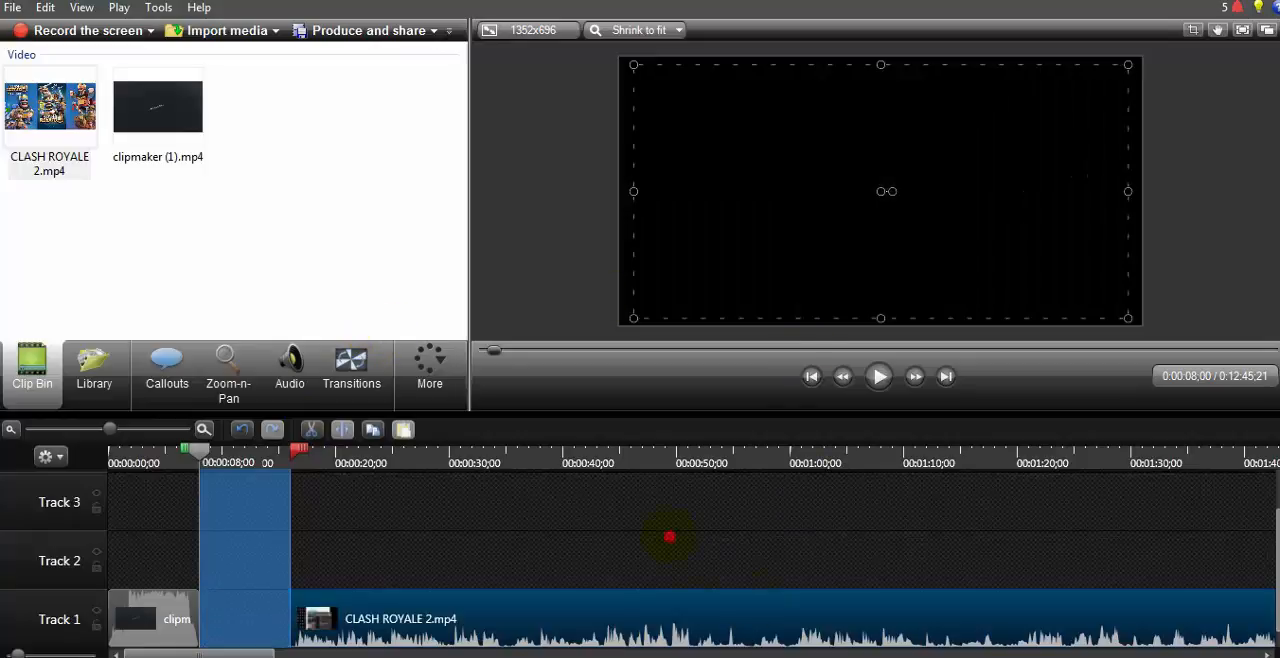
{"action": "left_click", "coordinate": [669, 537]}
{"action": "left_click_drag", "start_coordinate": [671, 620], "coordinate": [497, 622]}
{"action": "left_click", "coordinate": [476, 560]}
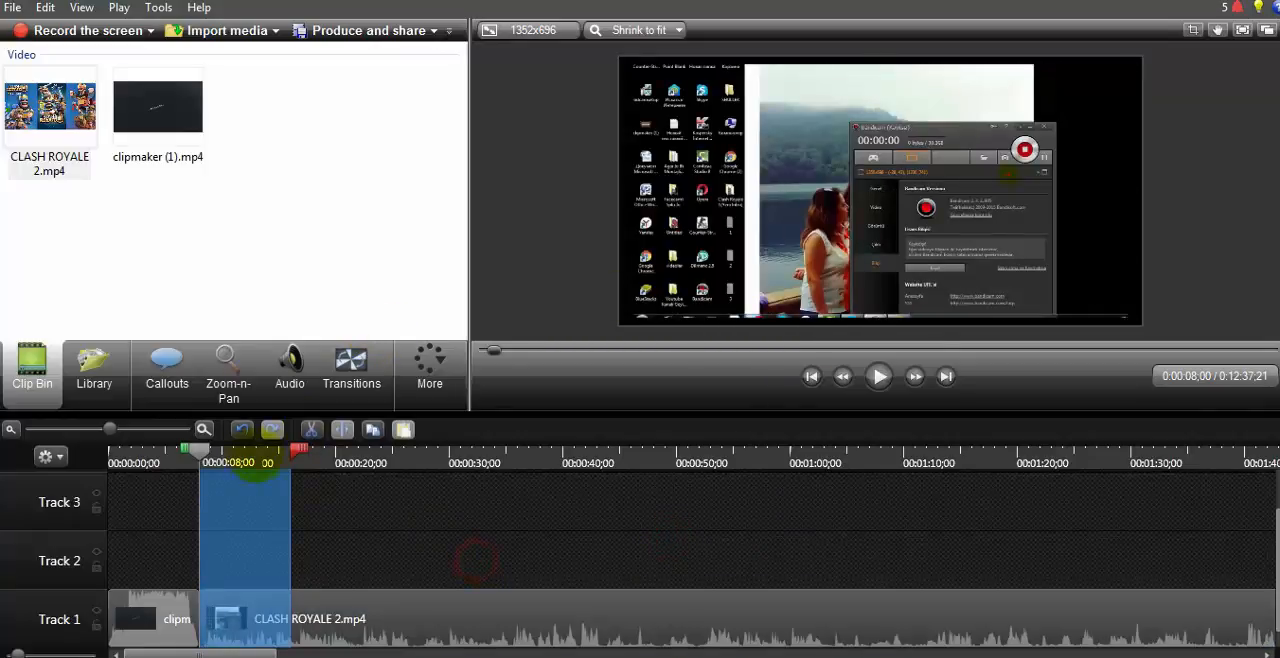
{"action": "left_click_drag", "start_coordinate": [298, 448], "coordinate": [200, 450]}
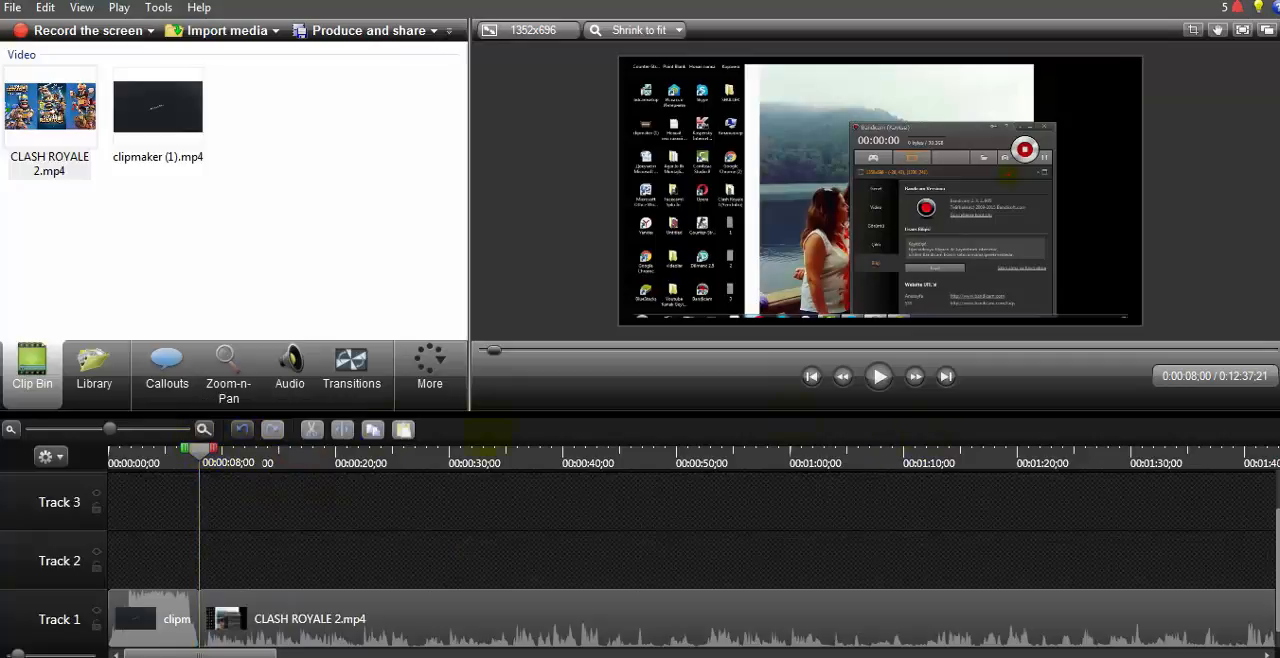
Step: Play up to about 12 seconds, pause, and stretch the CLASH ROYALE 2 picture to fill the whole canvas
{"action": "left_click", "coordinate": [878, 376]}
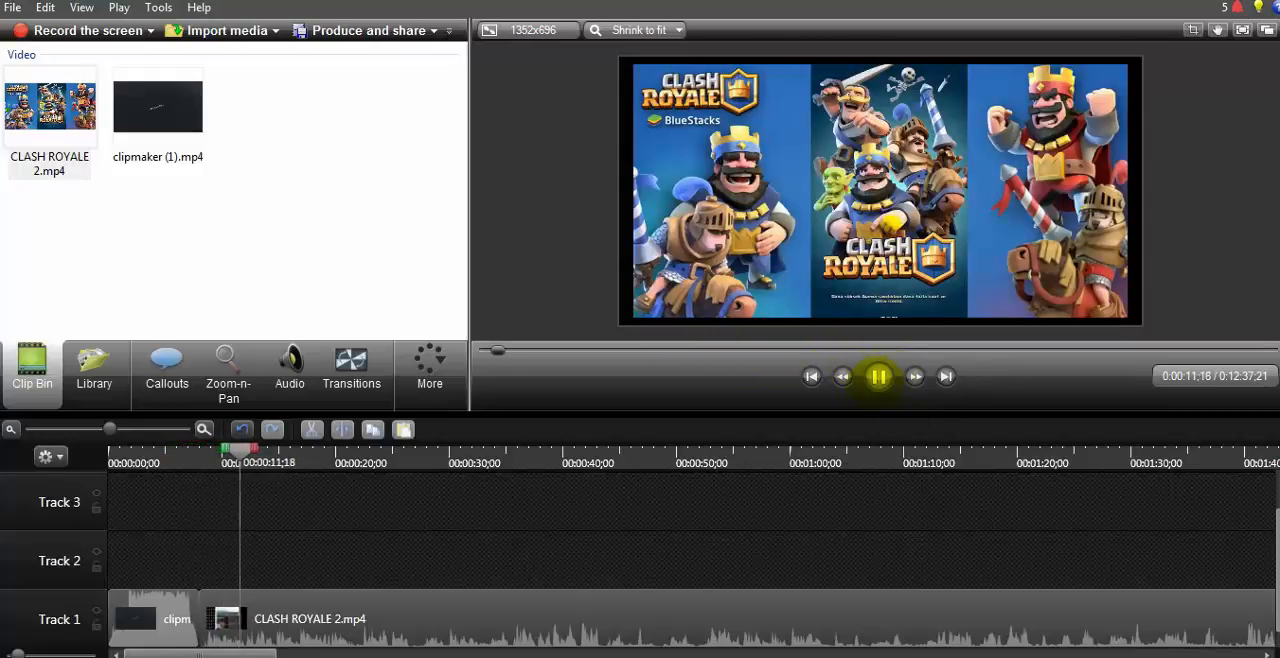
{"action": "left_click", "coordinate": [878, 376]}
{"action": "mouse_move", "coordinate": [740, 138]}
{"action": "left_mouse_down"}
{"action": "mouse_move", "coordinate": [712, 220]}
{"action": "mouse_move", "coordinate": [866, 216]}
{"action": "mouse_move", "coordinate": [763, 113]}
{"action": "mouse_move", "coordinate": [732, 139]}
{"action": "mouse_move", "coordinate": [740, 147]}
{"action": "left_mouse_up"}
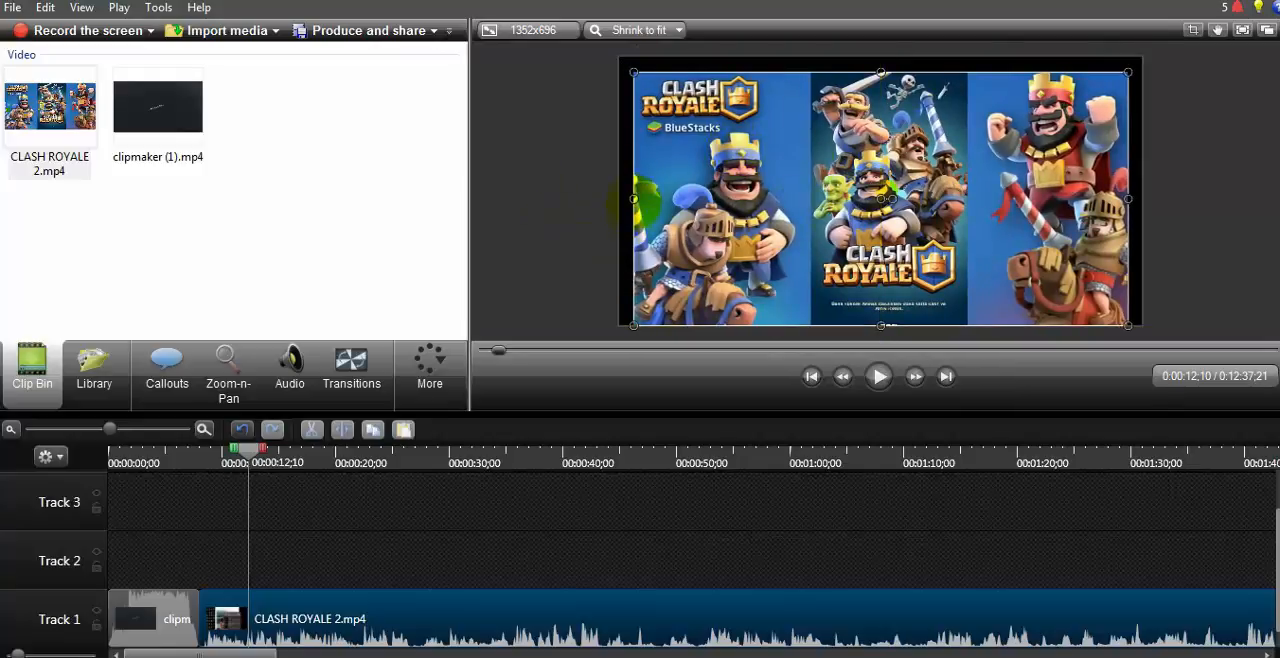
{"action": "left_click_drag", "start_coordinate": [633, 200], "coordinate": [620, 200]}
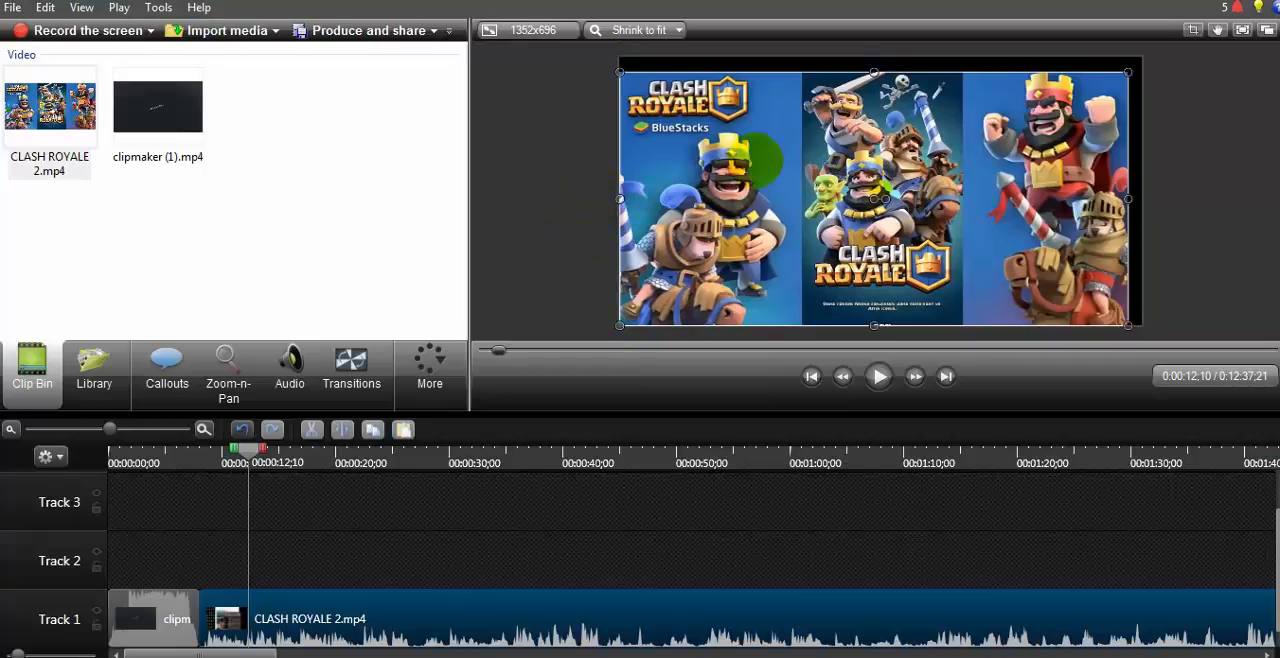
{"action": "left_click_drag", "start_coordinate": [876, 55], "coordinate": [879, 46]}
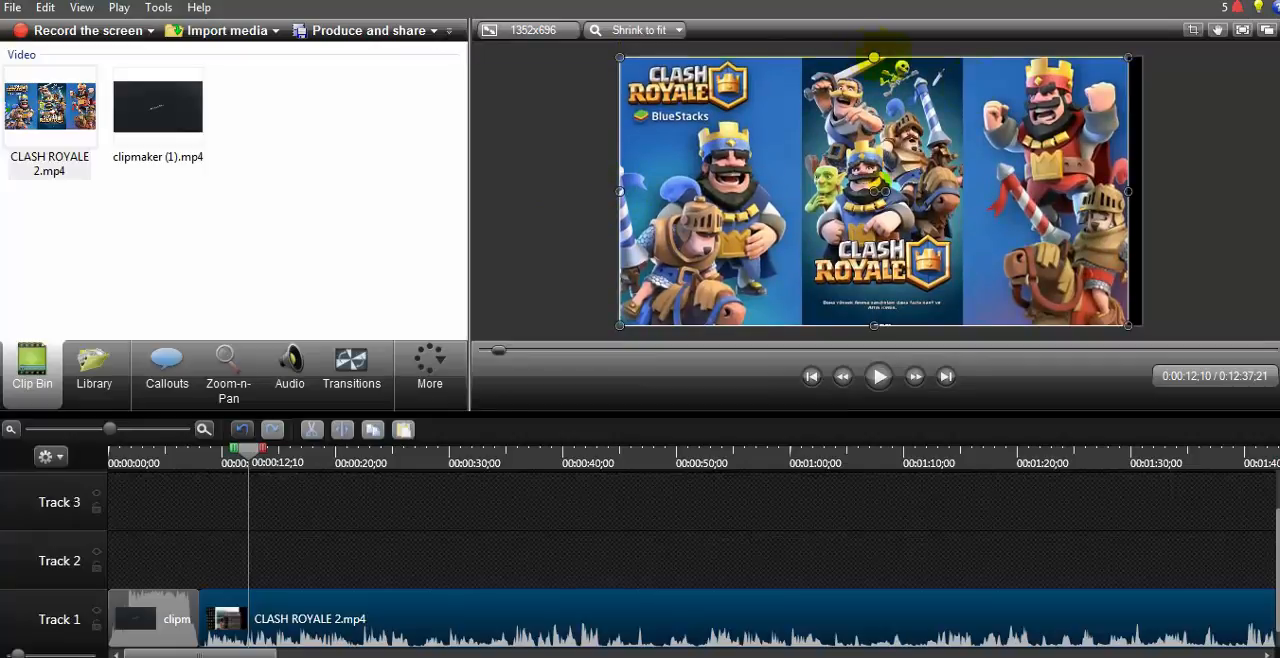
{"action": "left_click_drag", "start_coordinate": [1130, 192], "coordinate": [1143, 191]}
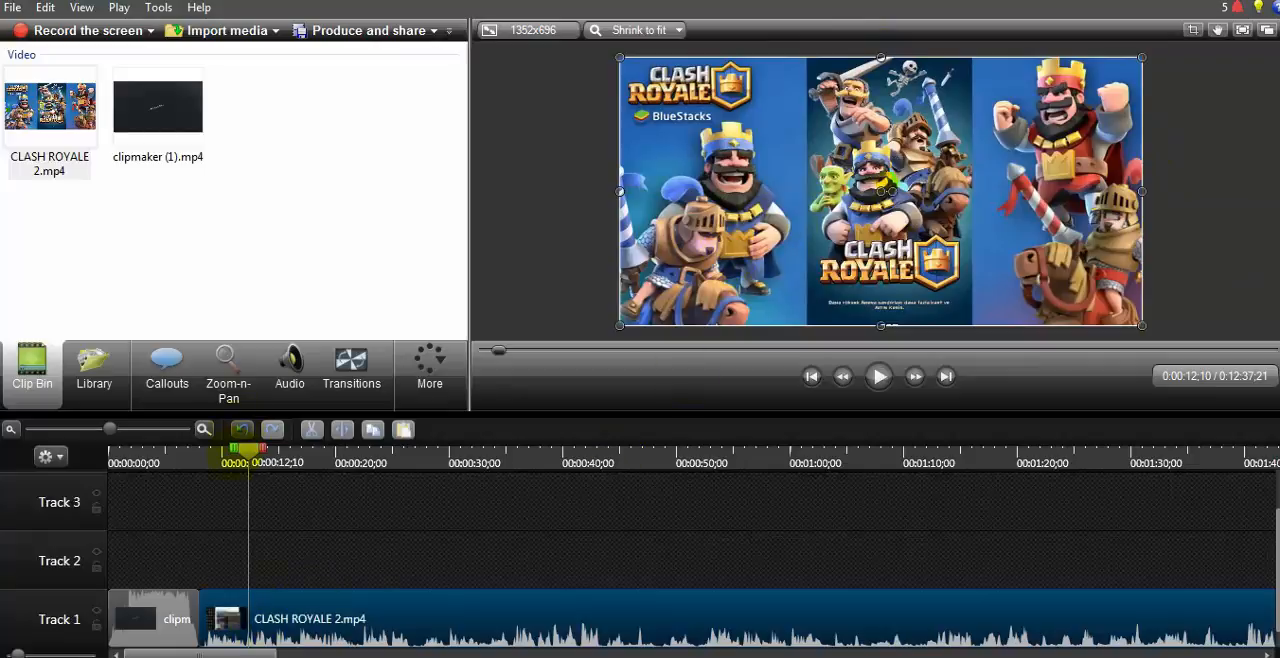
Step: Look over the Library's music folders, then import the Kalimba audio file from the Образцы музыки sample folder
{"action": "left_click", "coordinate": [94, 370]}
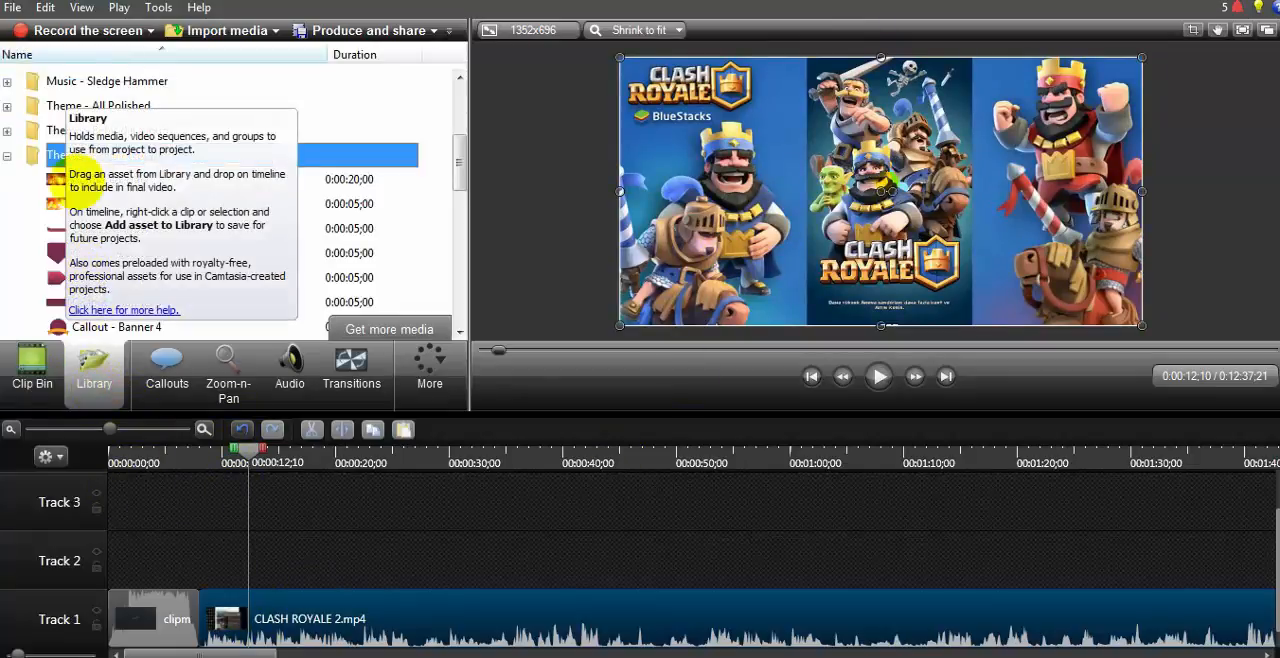
{"action": "left_click_drag", "start_coordinate": [456, 177], "coordinate": [457, 128]}
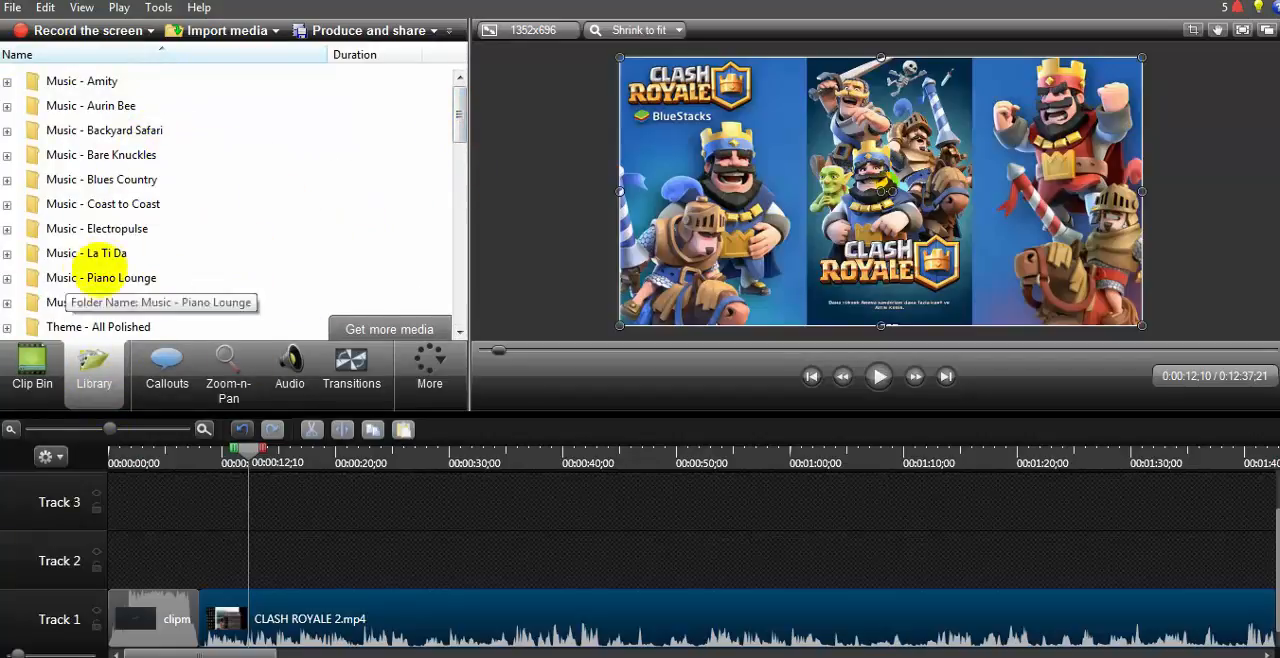
{"action": "left_click", "coordinate": [215, 30]}
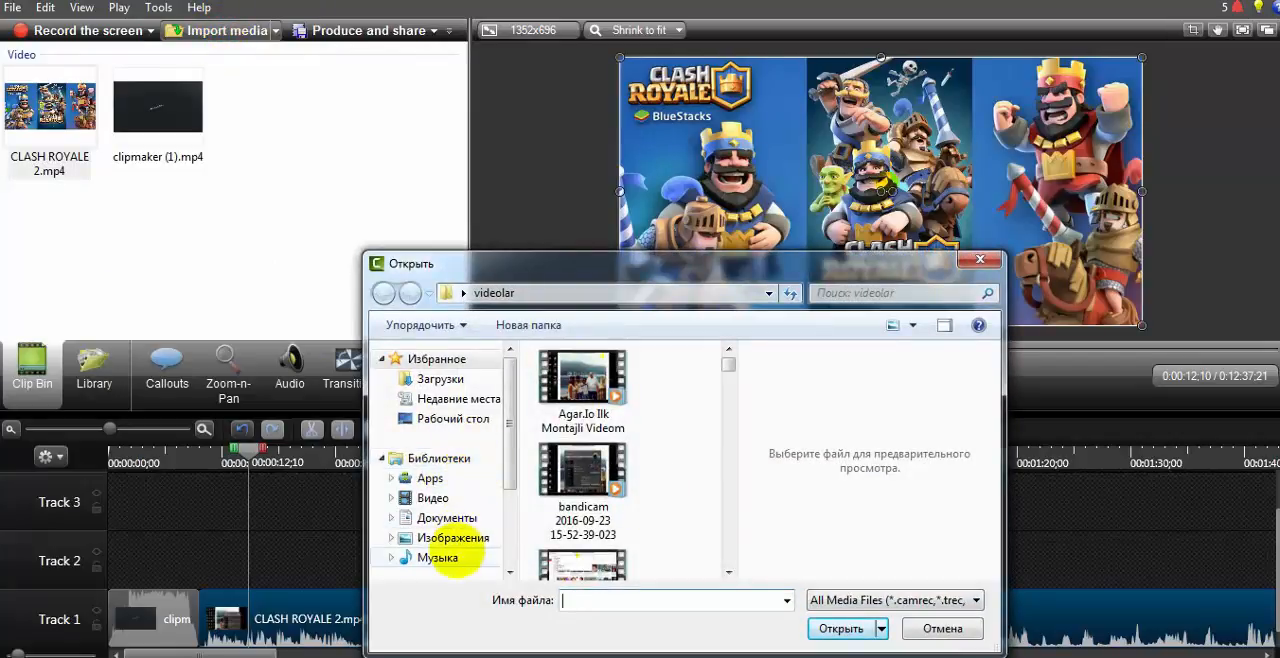
{"action": "left_click", "coordinate": [440, 556]}
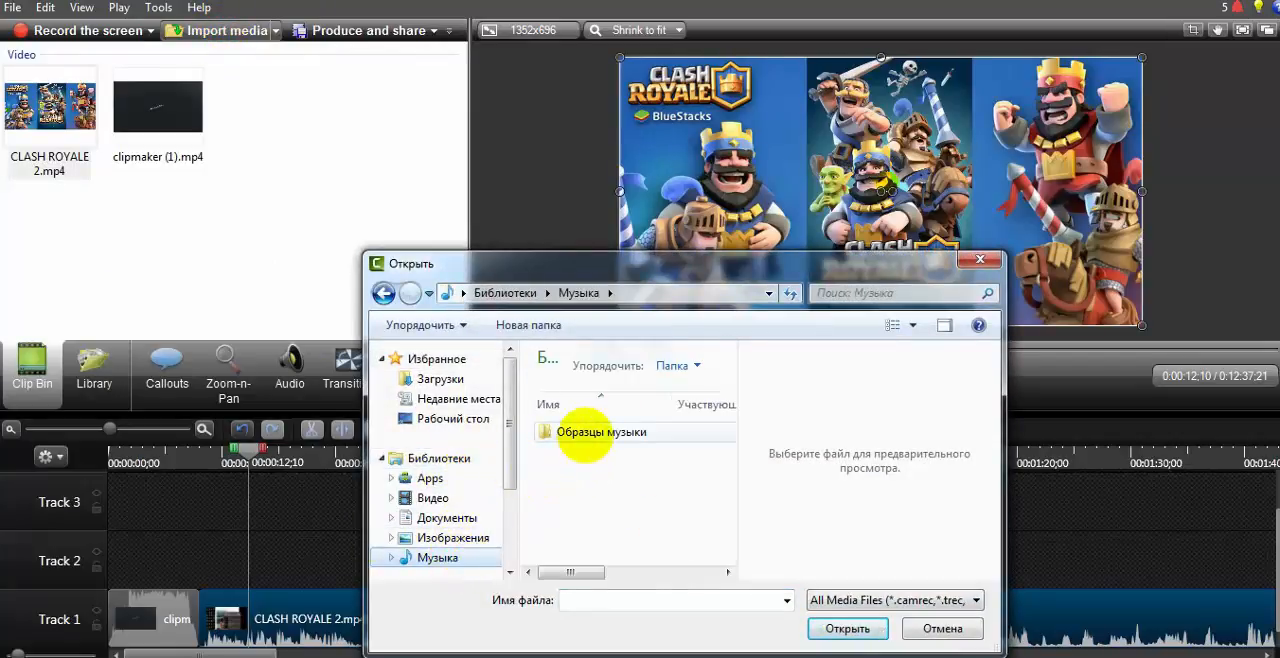
{"action": "double_click", "coordinate": [585, 432]}
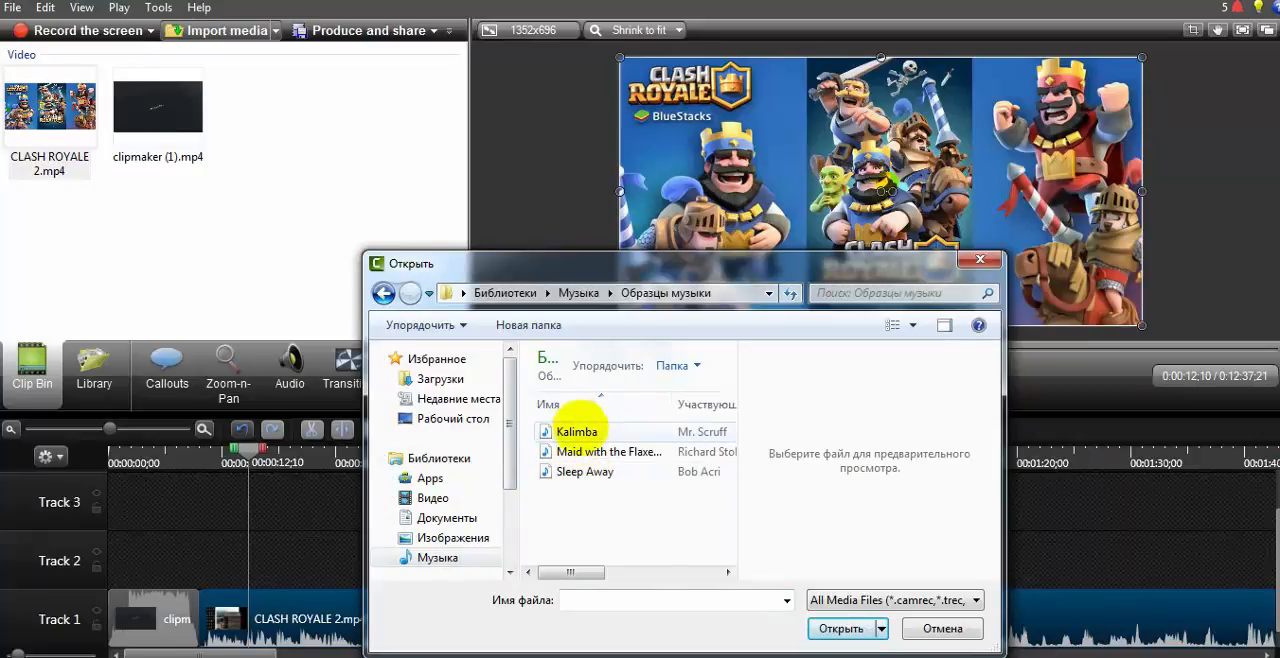
{"action": "left_click", "coordinate": [565, 432]}
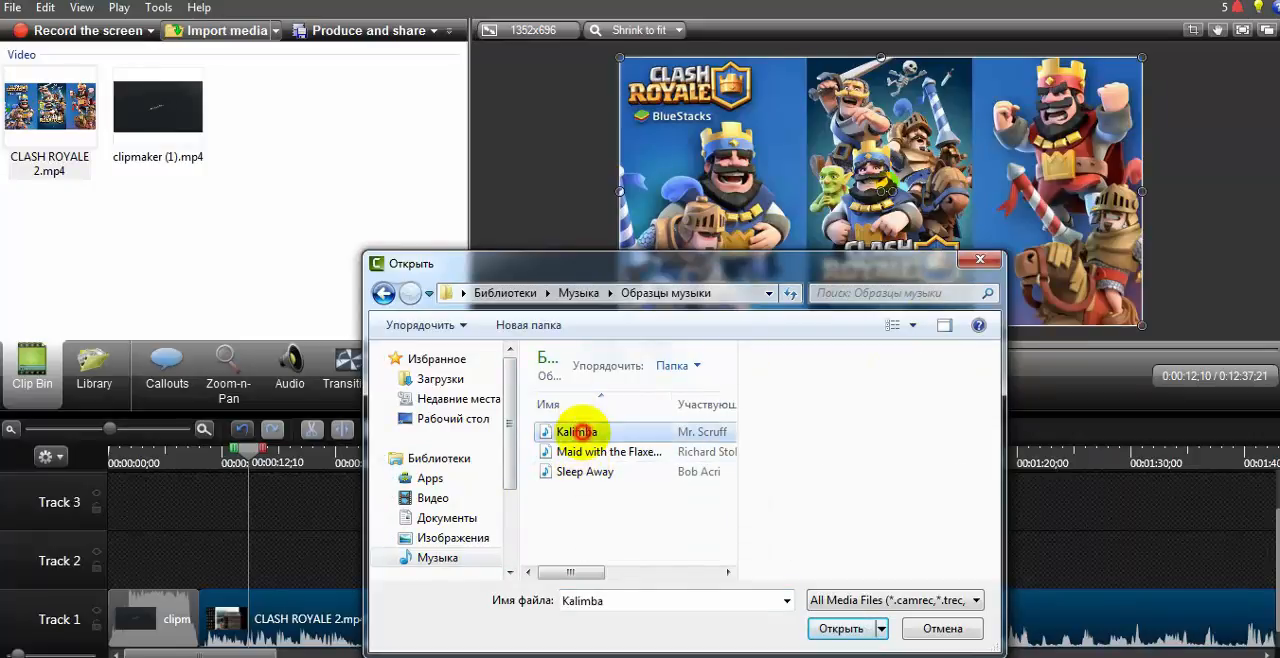
{"action": "left_click", "coordinate": [841, 628]}
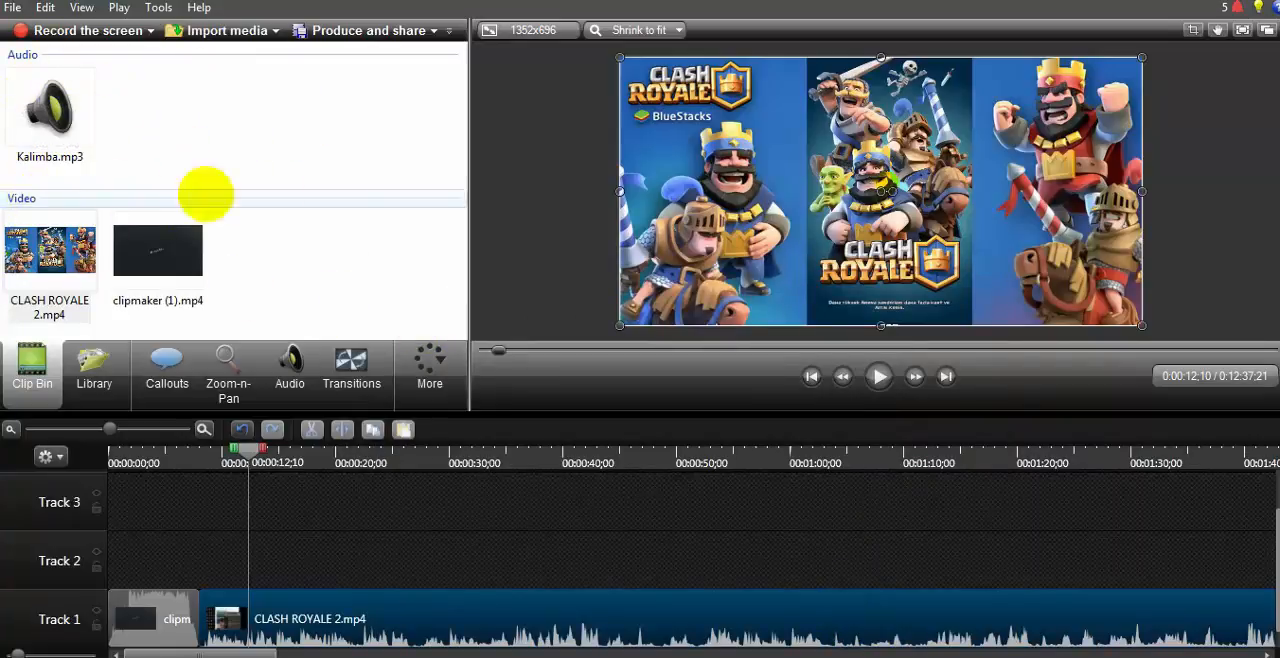
Step: Place Kalimba.mp3 on Track 2 at the start of the timeline and show its full length against the video
{"action": "left_click", "coordinate": [43, 103]}
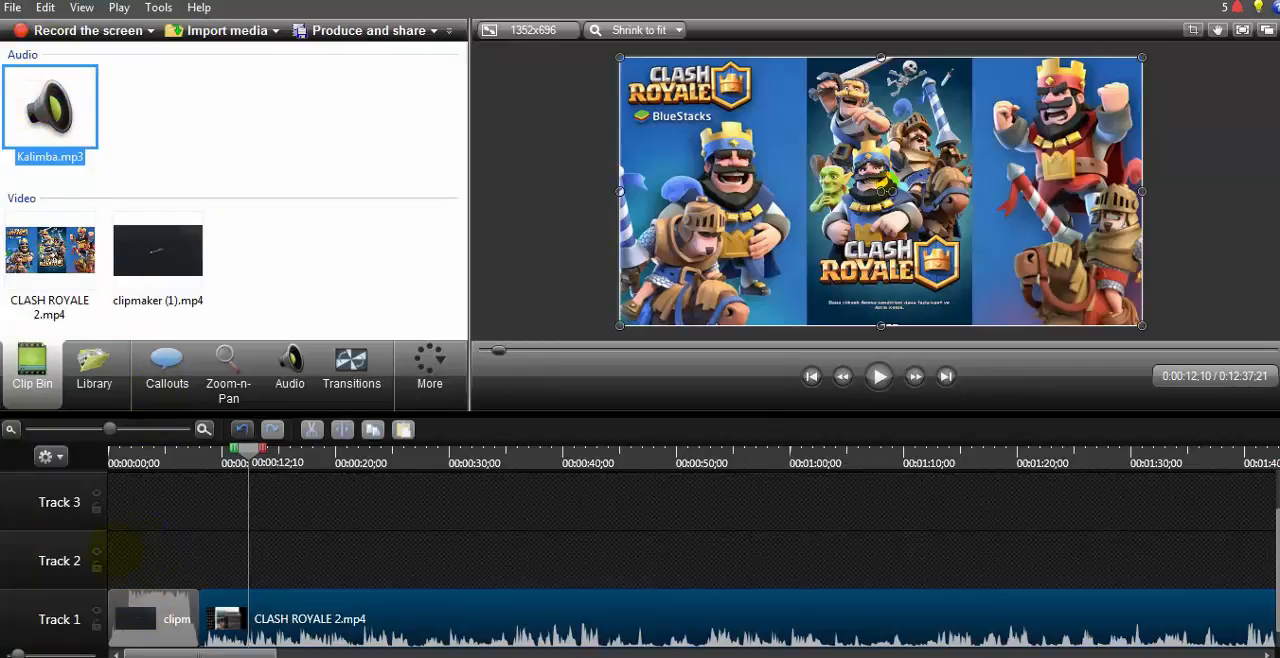
{"action": "left_click_drag", "start_coordinate": [120, 550], "coordinate": [112, 546]}
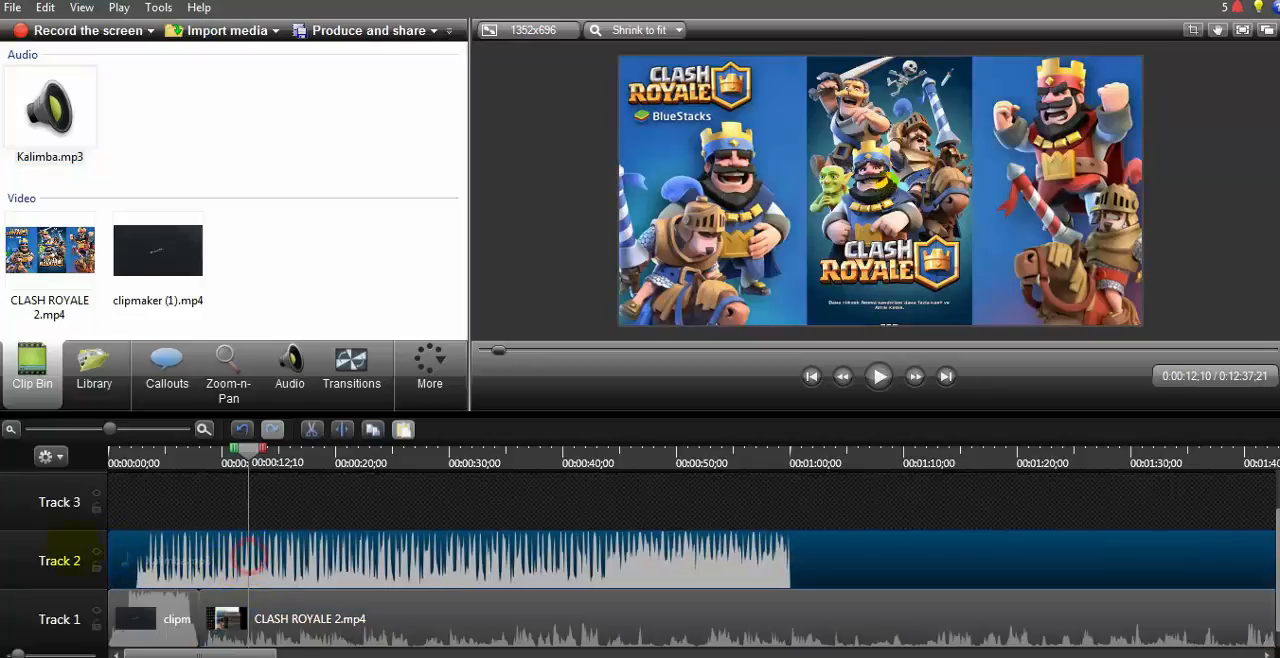
{"action": "left_click_drag", "start_coordinate": [109, 428], "coordinate": [39, 429]}
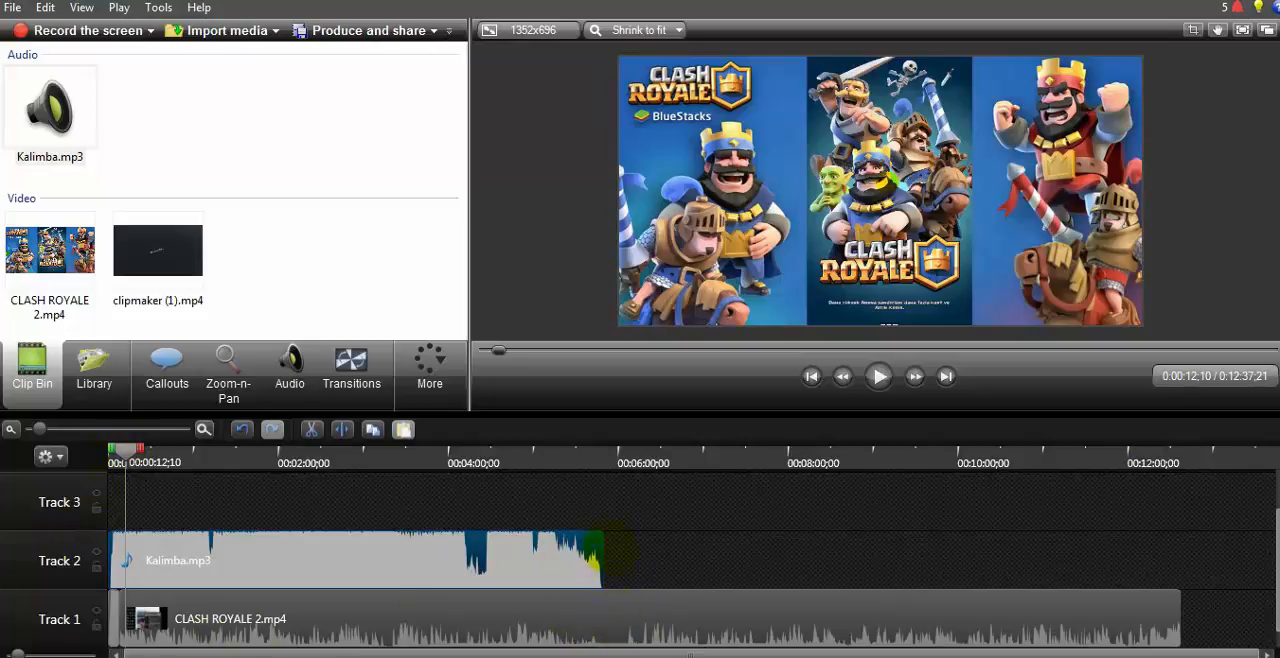
{"action": "left_click", "coordinate": [603, 565]}
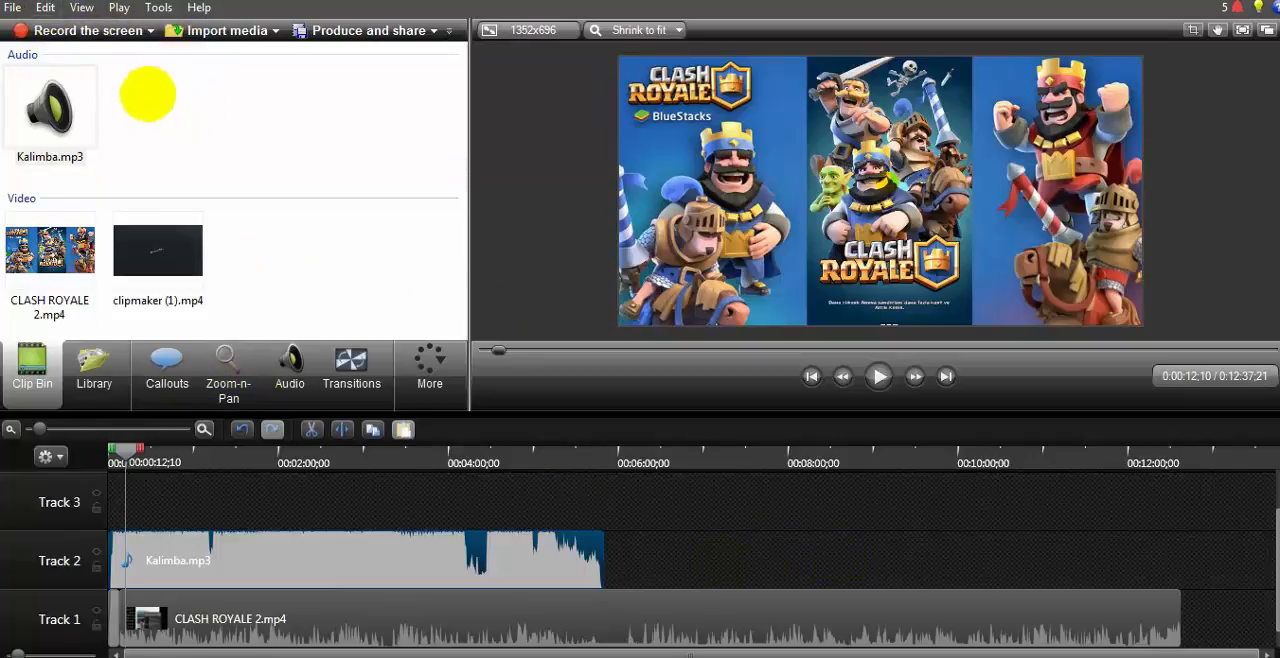
Step: Add the full song of Music - La Ti Da from the Library to Track 2, directly after Kalimba.mp3
{"action": "left_click", "coordinate": [94, 372]}
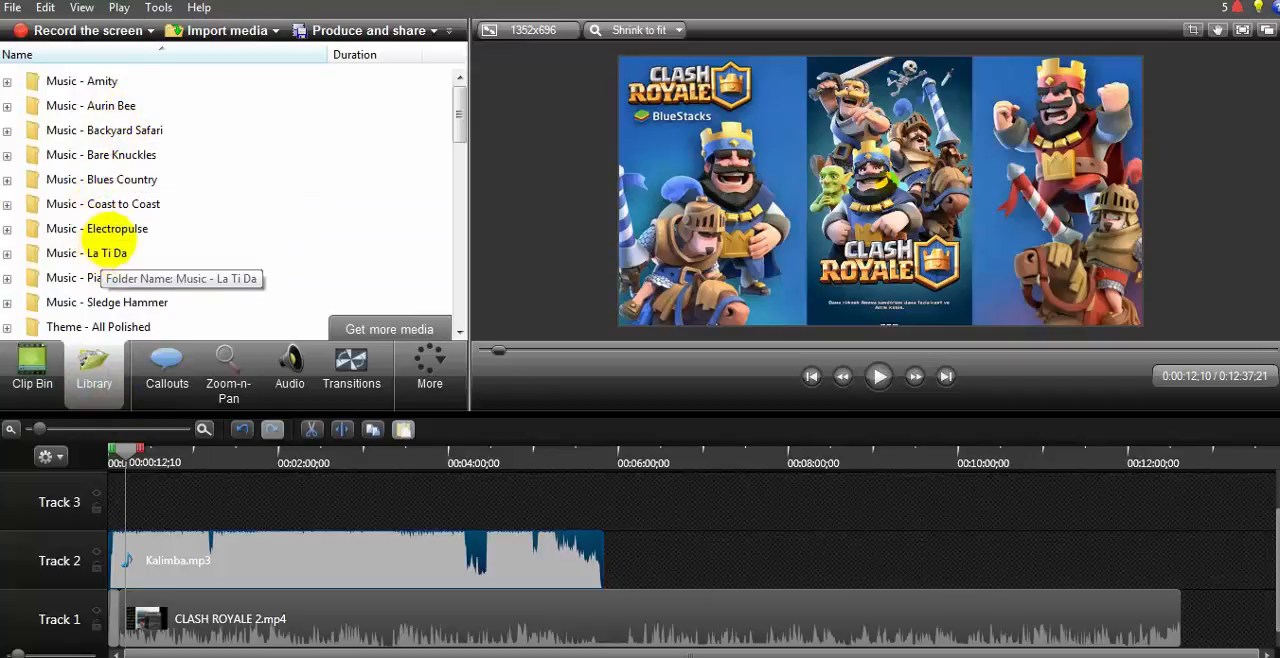
{"action": "double_click", "coordinate": [106, 253]}
{"action": "left_click_drag", "start_coordinate": [118, 232], "coordinate": [330, 345]}
{"action": "left_click_drag", "start_coordinate": [627, 555], "coordinate": [548, 558]}
Step: Add the full song of Music - Electropulse from the Library to Track 2, directly after the La Ti Da song
{"action": "left_click", "coordinate": [107, 179]}
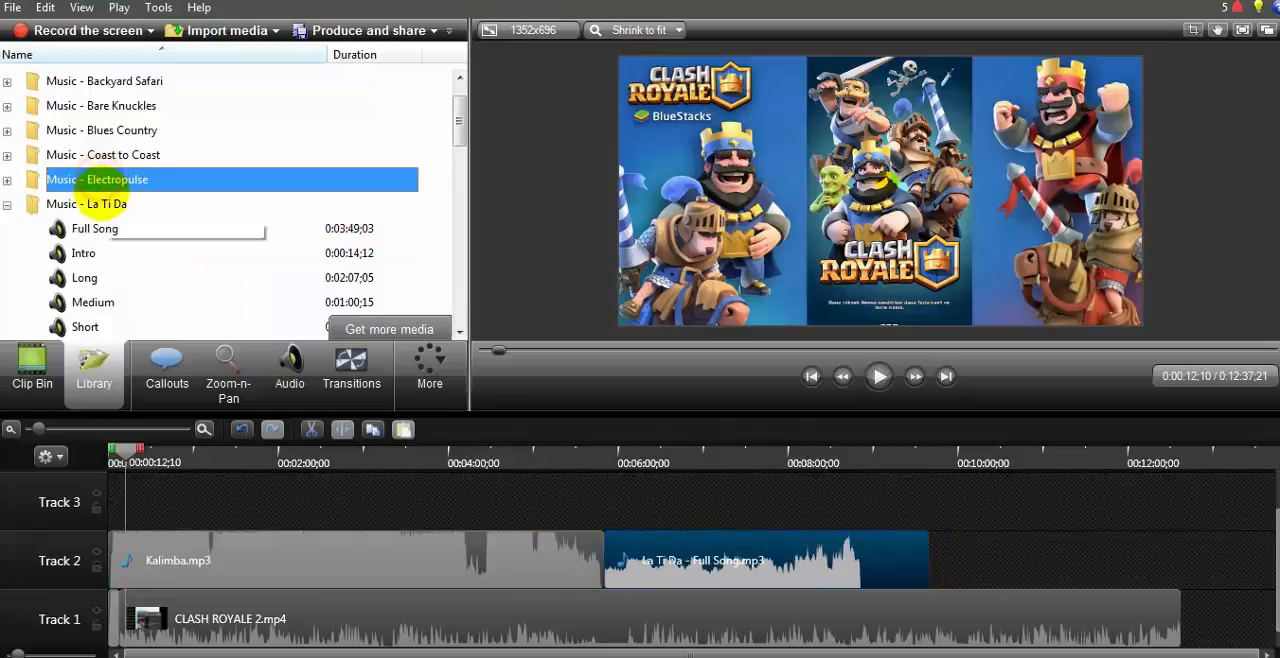
{"action": "left_click", "coordinate": [127, 185]}
{"action": "double_click", "coordinate": [241, 190]}
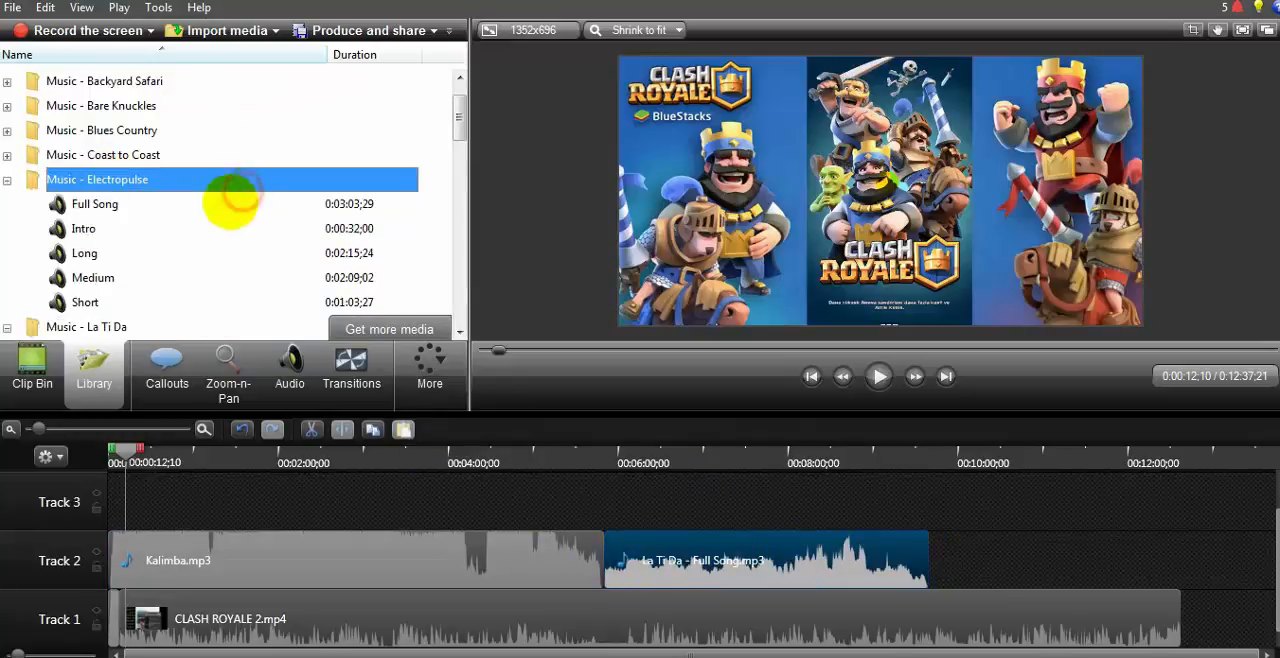
{"action": "left_click_drag", "start_coordinate": [175, 206], "coordinate": [40, 207]}
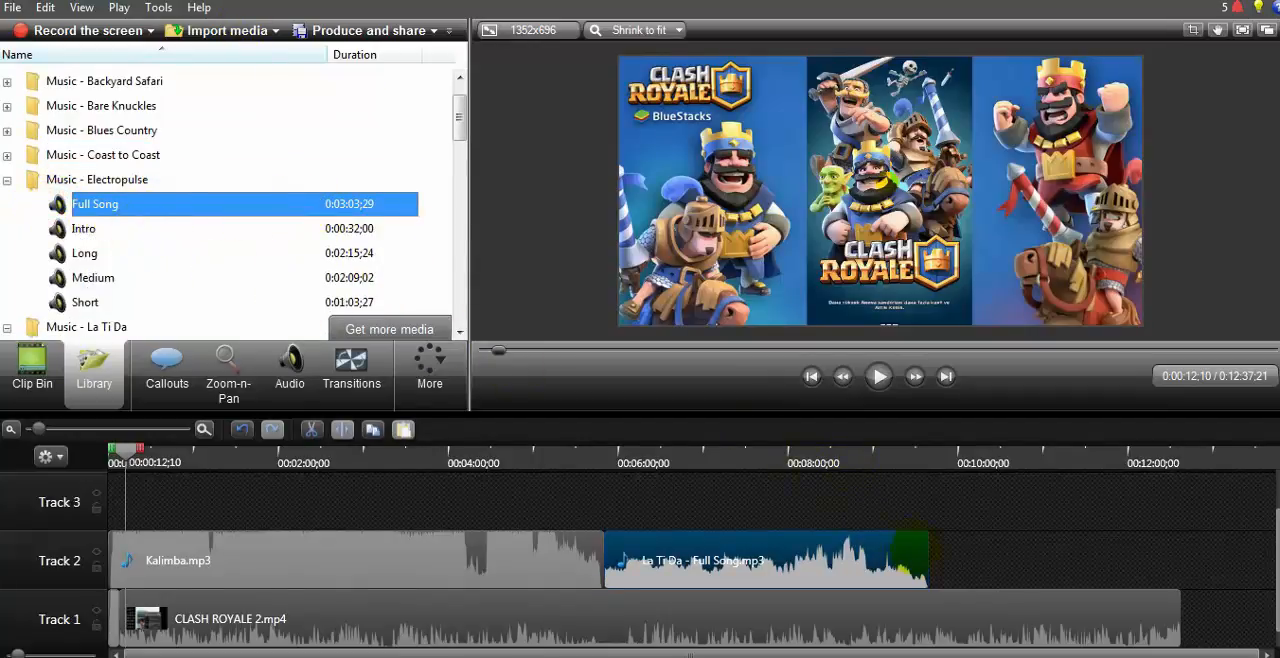
{"action": "left_click_drag", "start_coordinate": [942, 566], "coordinate": [945, 565]}
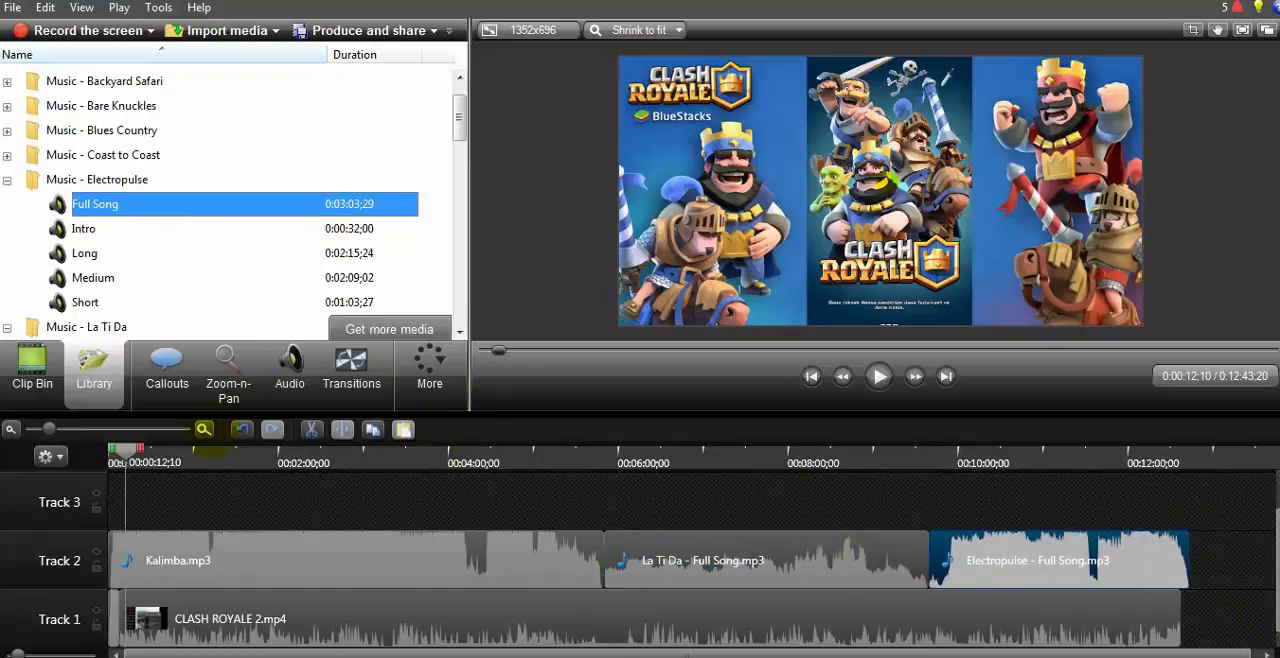
Step: Play the timeline's ending from about 12:30 and trim the Electropulse song to end together with the CLASH ROYALE 2 clip
{"action": "left_click_drag", "start_coordinate": [125, 450], "coordinate": [1170, 540]}
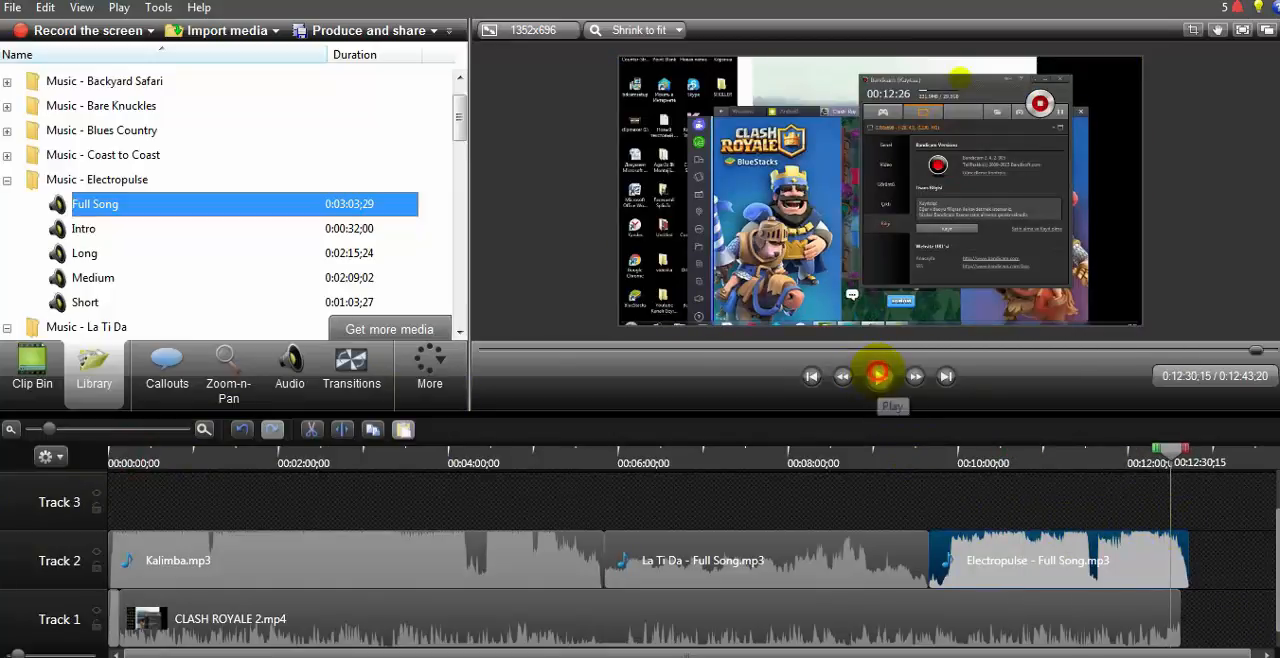
{"action": "left_click", "coordinate": [878, 375]}
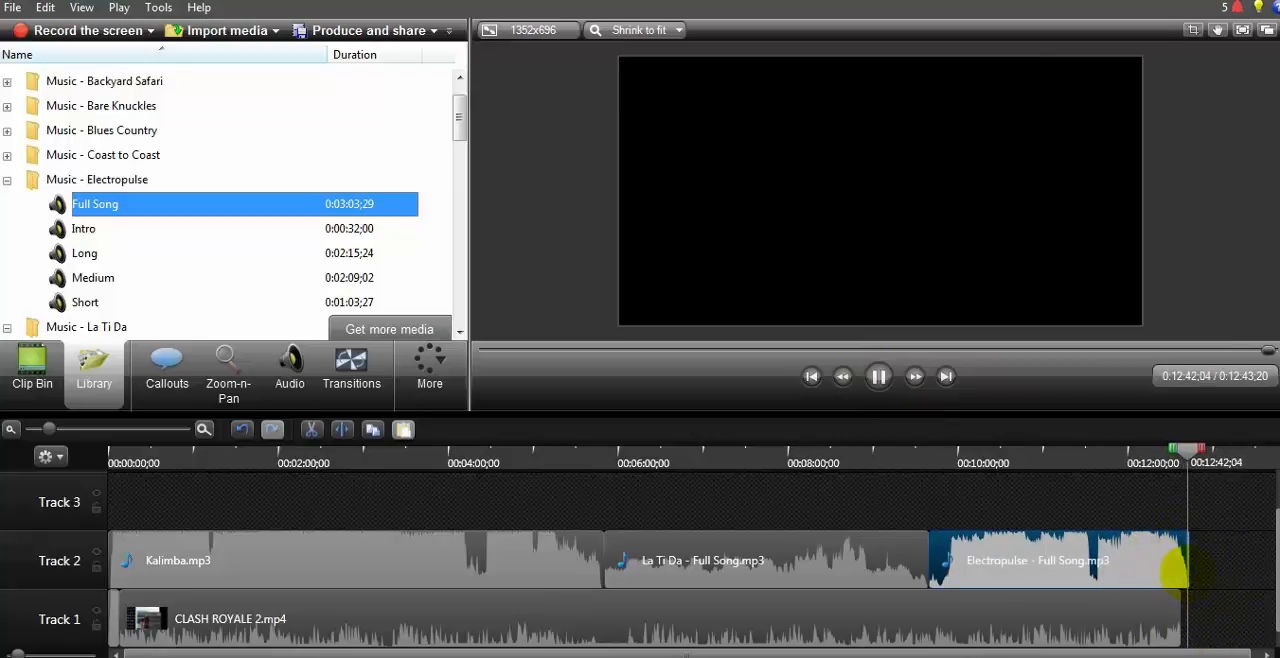
{"action": "left_click_drag", "start_coordinate": [1186, 572], "coordinate": [1168, 572]}
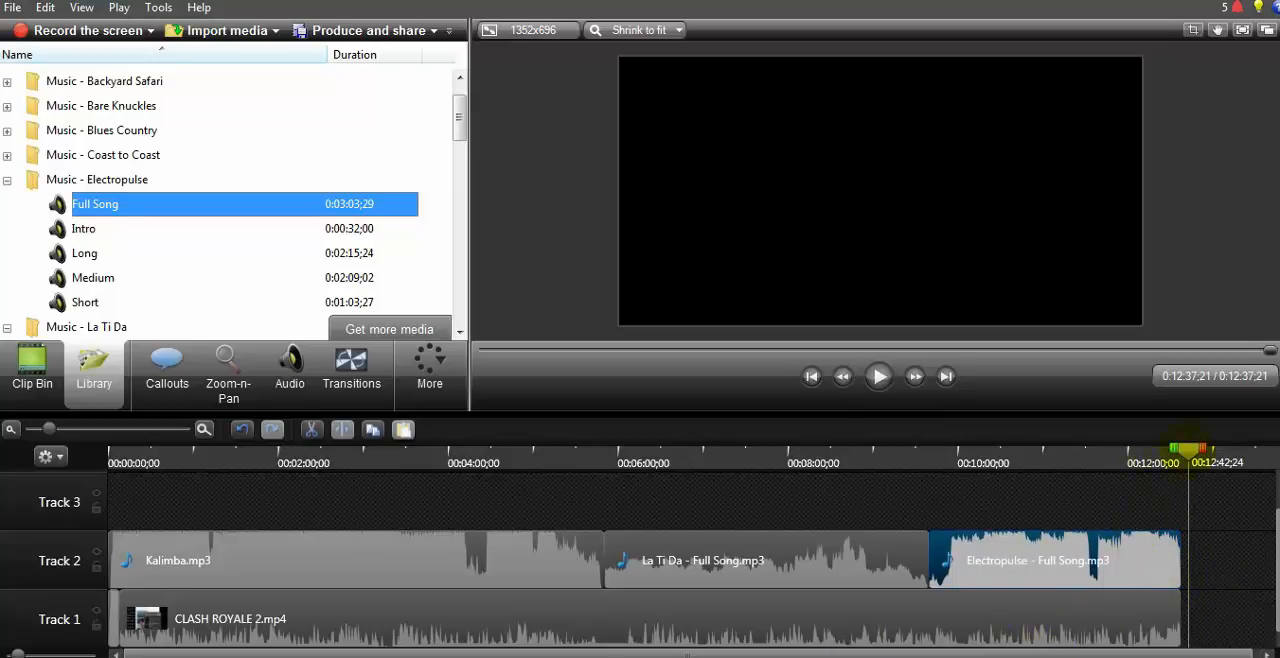
{"action": "left_click_drag", "start_coordinate": [1186, 447], "coordinate": [1226, 448]}
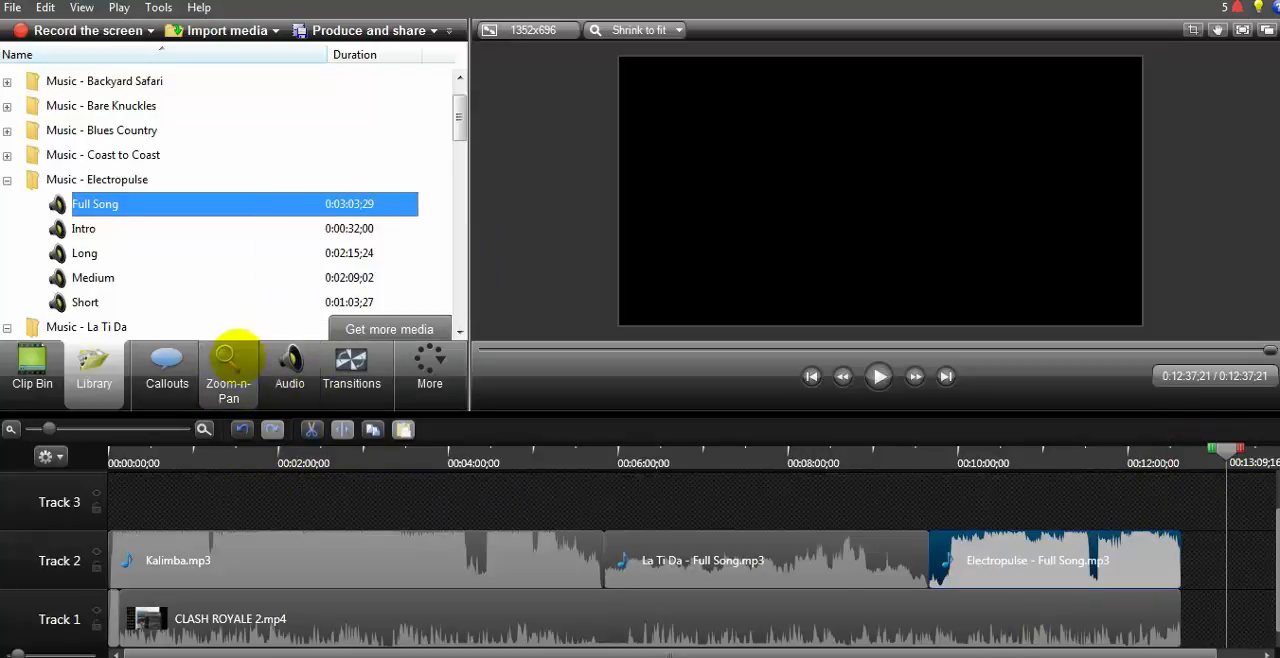
Step: Lower Kalimba to 16 % volume and the other two Track 2 songs similarly, and raise the CLASH ROYALE 2 clip's volume
{"action": "left_click", "coordinate": [291, 378]}
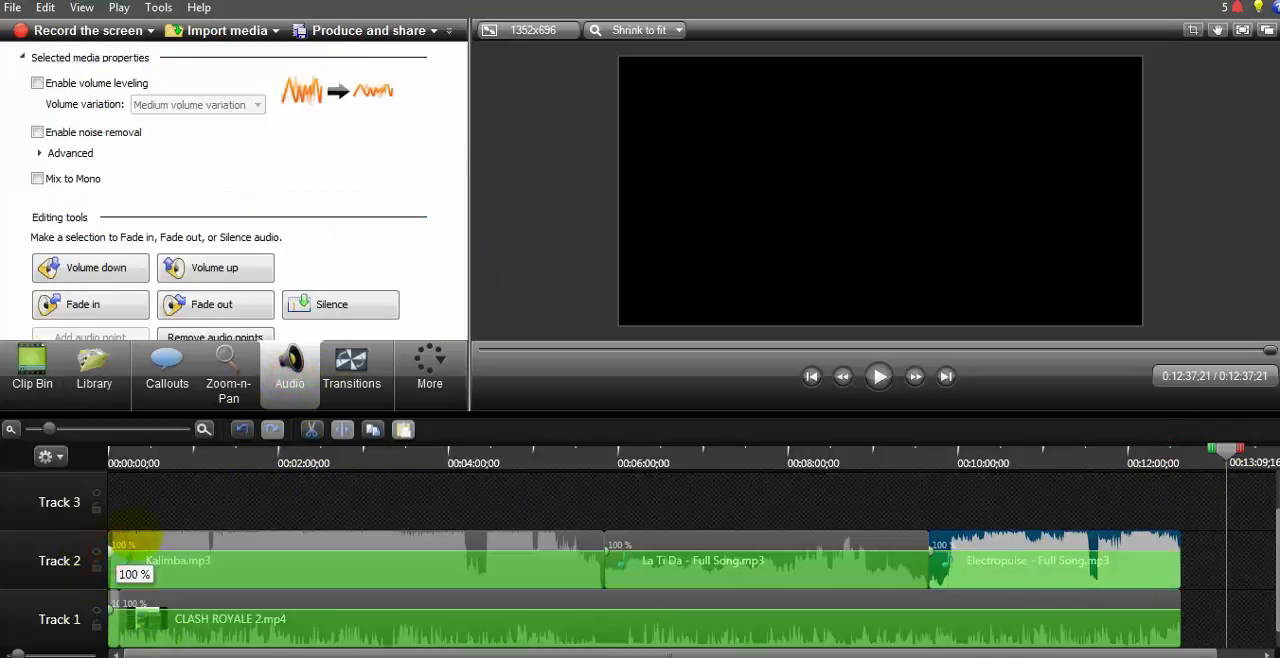
{"action": "left_click_drag", "start_coordinate": [121, 544], "coordinate": [165, 586]}
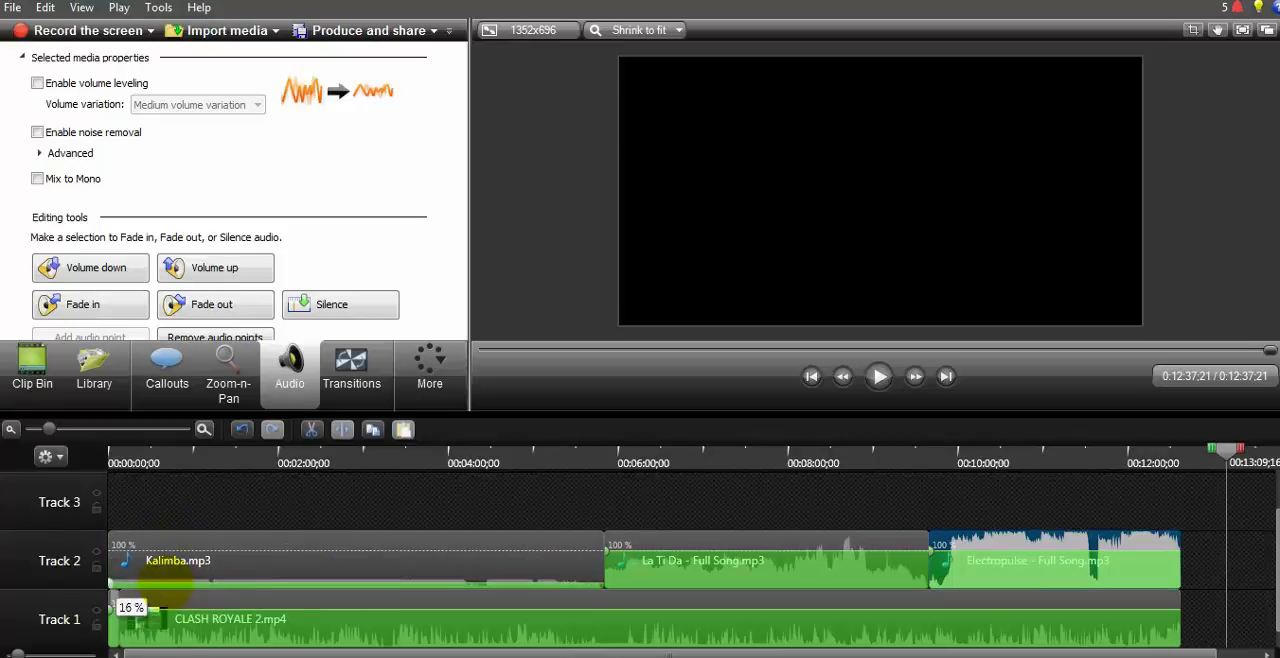
{"action": "left_click_drag", "start_coordinate": [720, 550], "coordinate": [721, 591]}
{"action": "left_click_drag", "start_coordinate": [1075, 550], "coordinate": [1068, 592]}
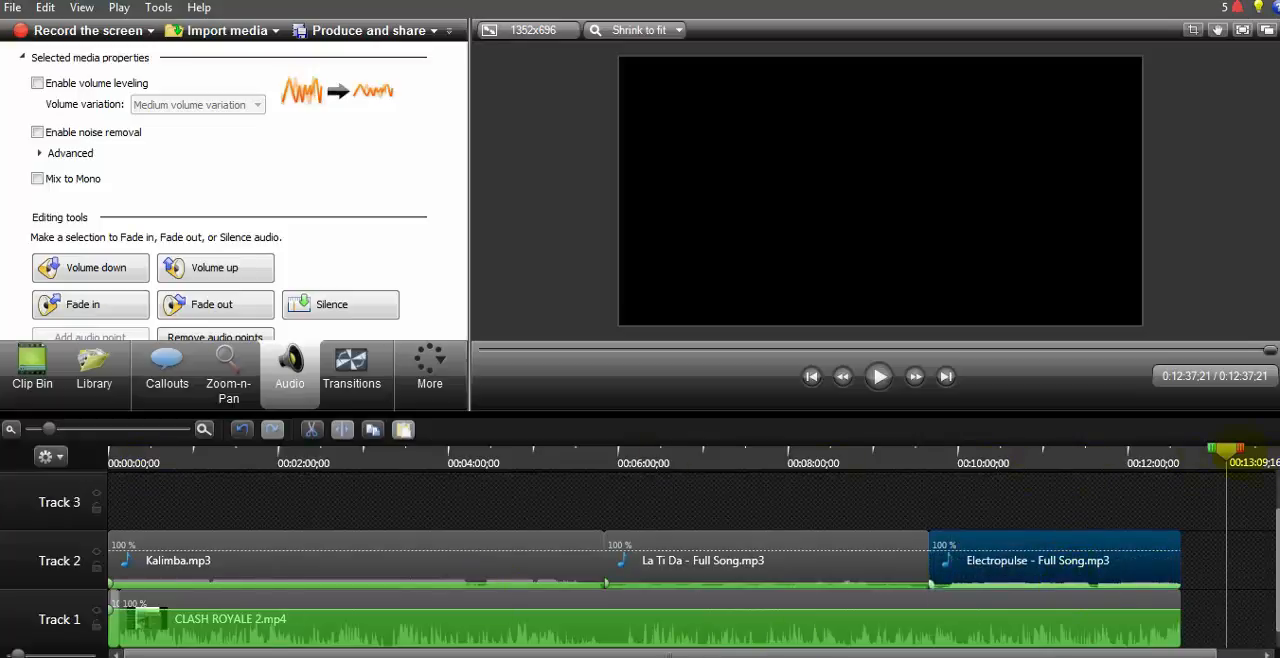
{"action": "left_click_drag", "start_coordinate": [1228, 460], "coordinate": [109, 468]}
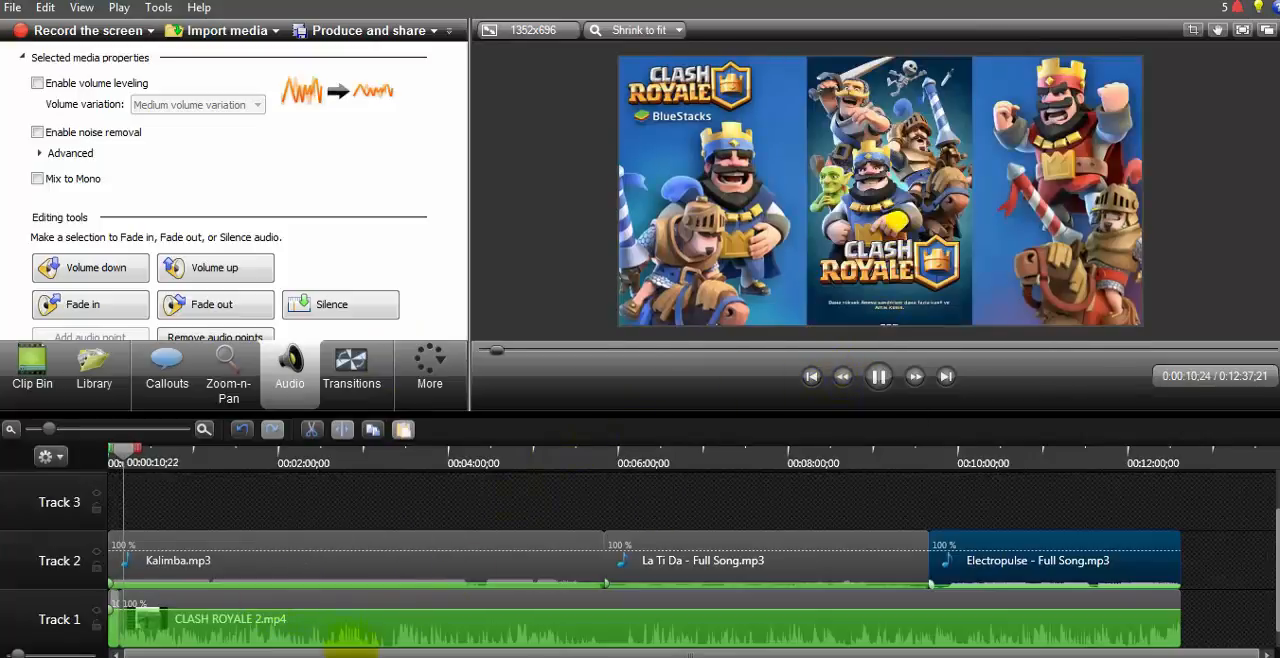
{"action": "left_click", "coordinate": [255, 605]}
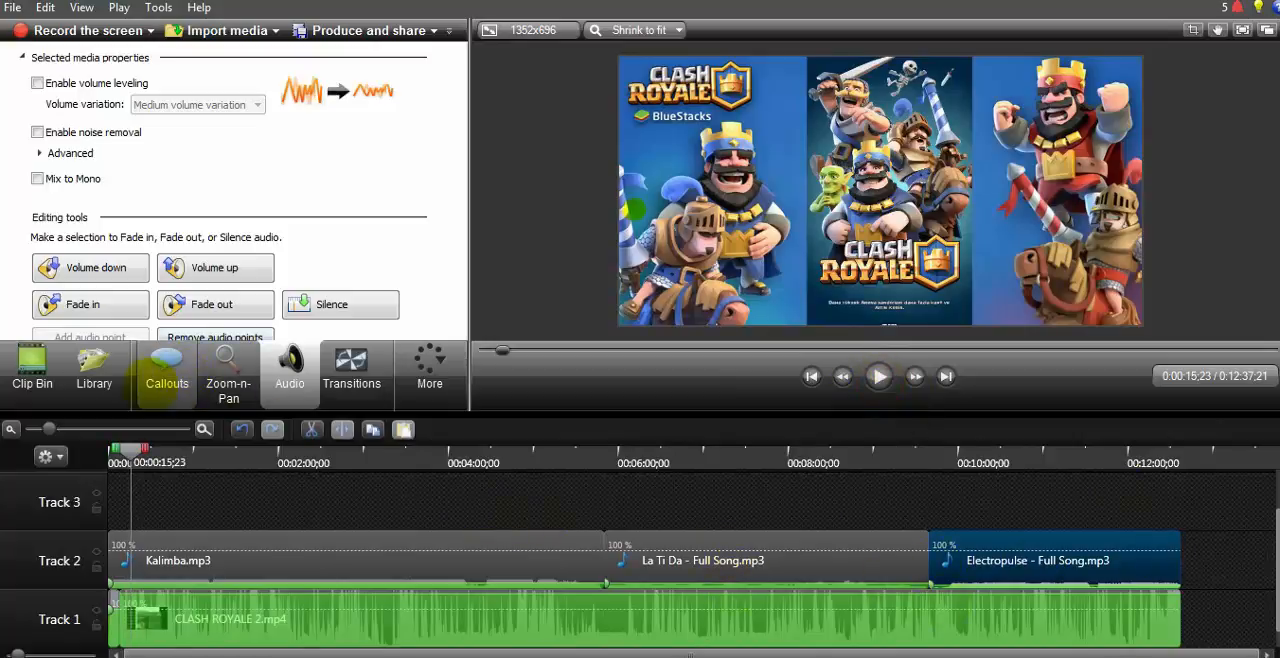
Step: Add a filled blue tapered arrow callout at about 15 seconds, rotated diagonally and placed over the red king in the picture's upper right
{"action": "left_click", "coordinate": [165, 368]}
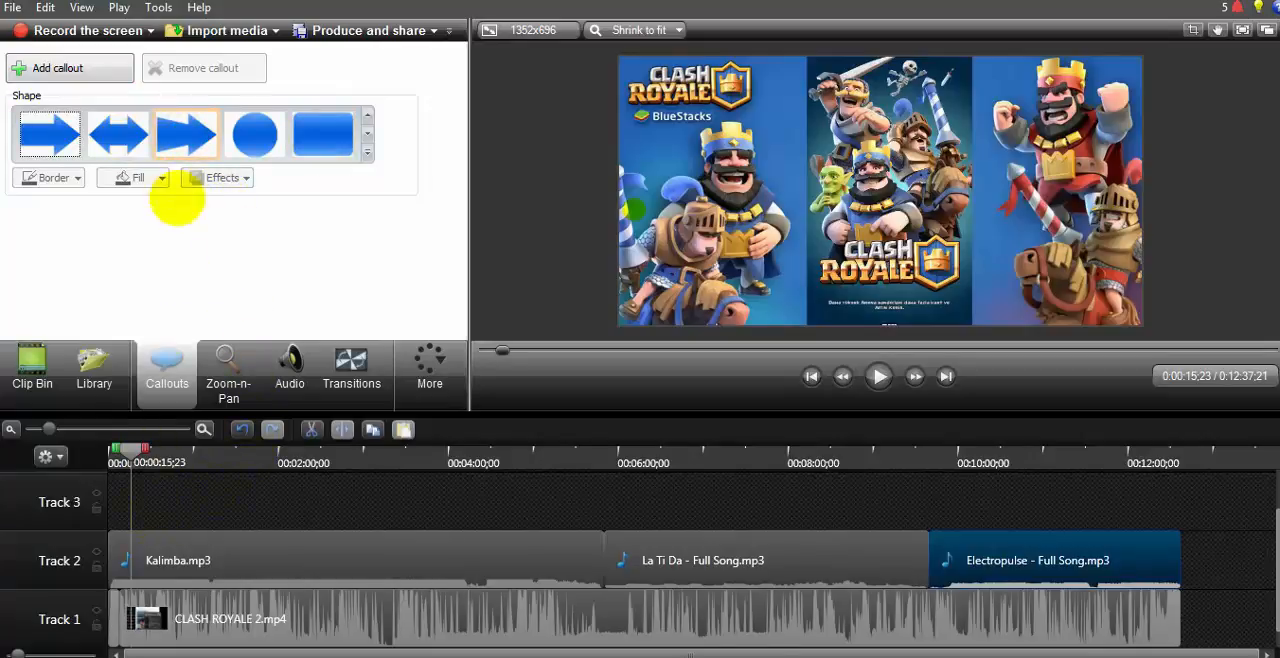
{"action": "left_click", "coordinate": [183, 133]}
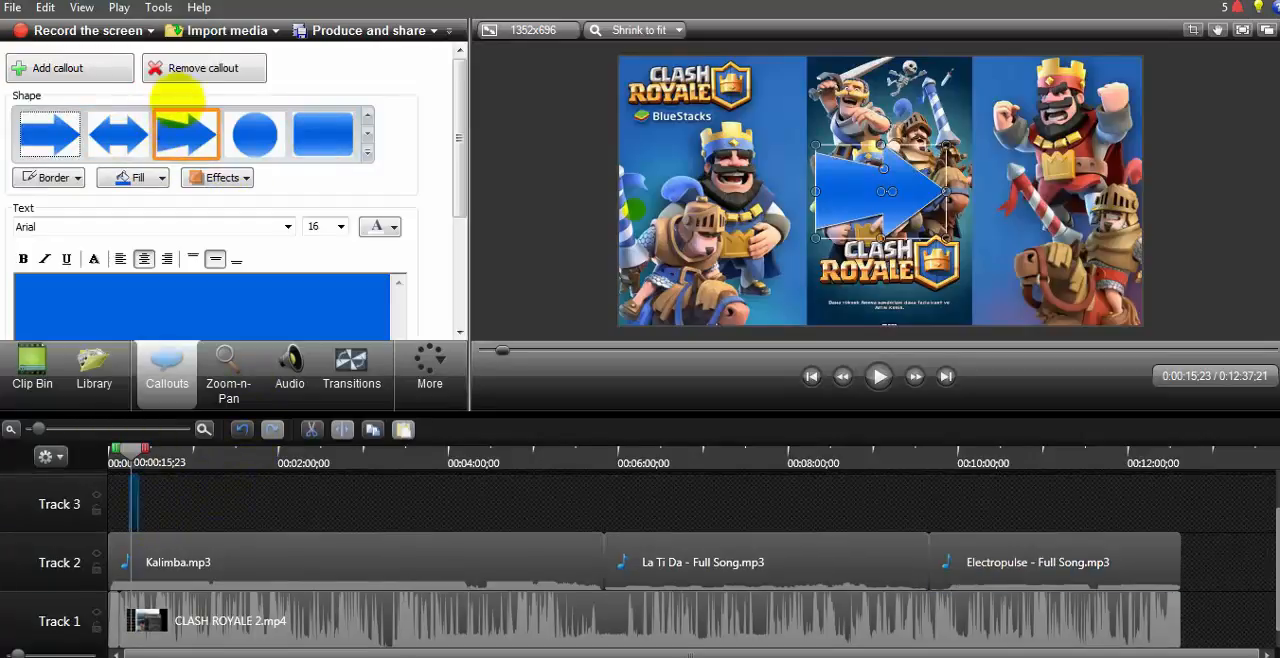
{"action": "left_click_drag", "start_coordinate": [890, 215], "coordinate": [1095, 110]}
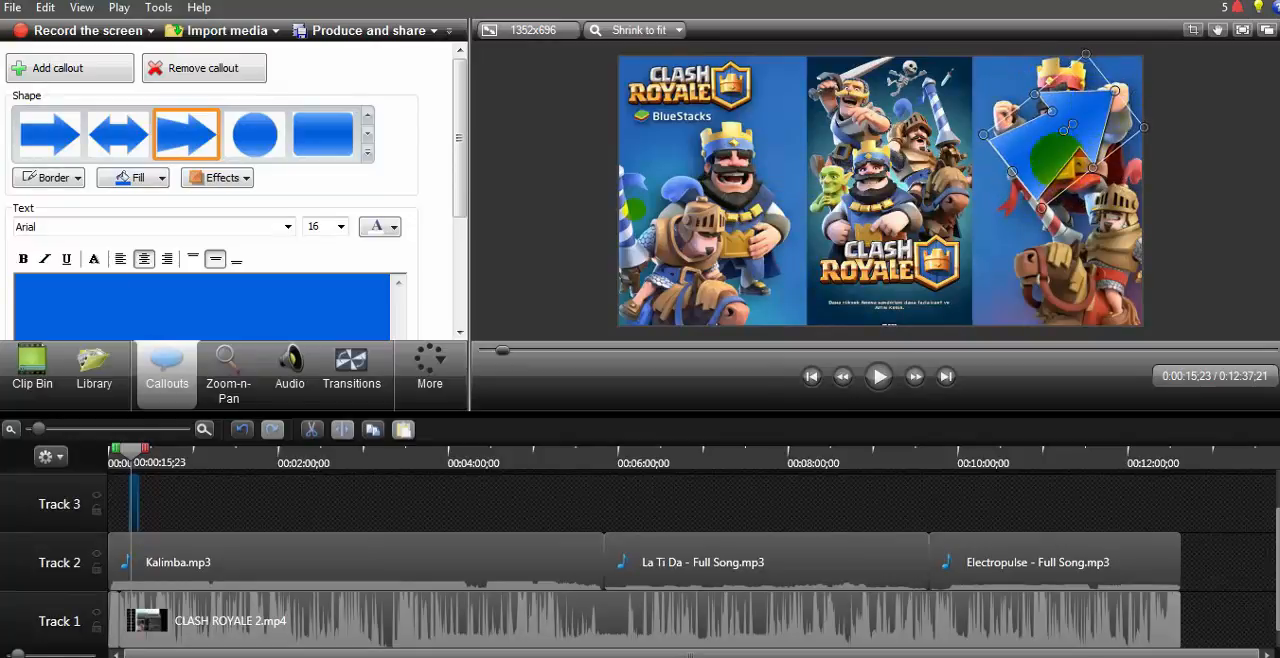
{"action": "left_click_drag", "start_coordinate": [1055, 148], "coordinate": [1058, 123]}
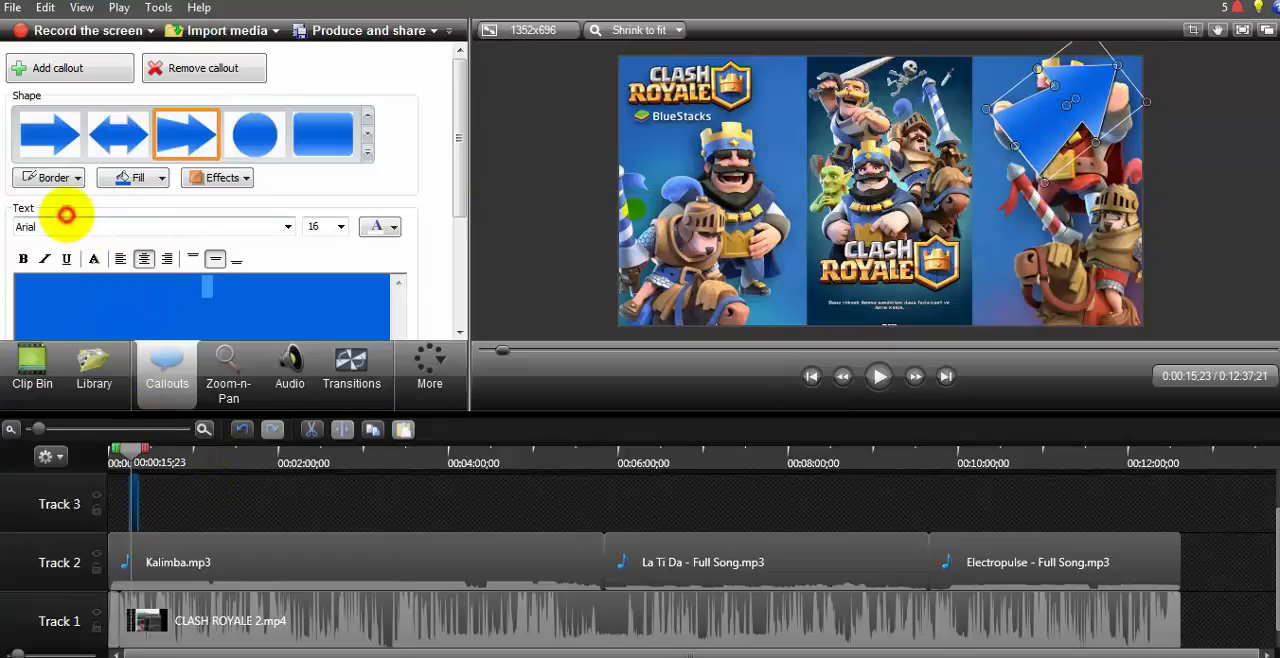
Step: Set the arrow callout's text font to Arial Black at size 24
{"action": "left_click", "coordinate": [288, 226]}
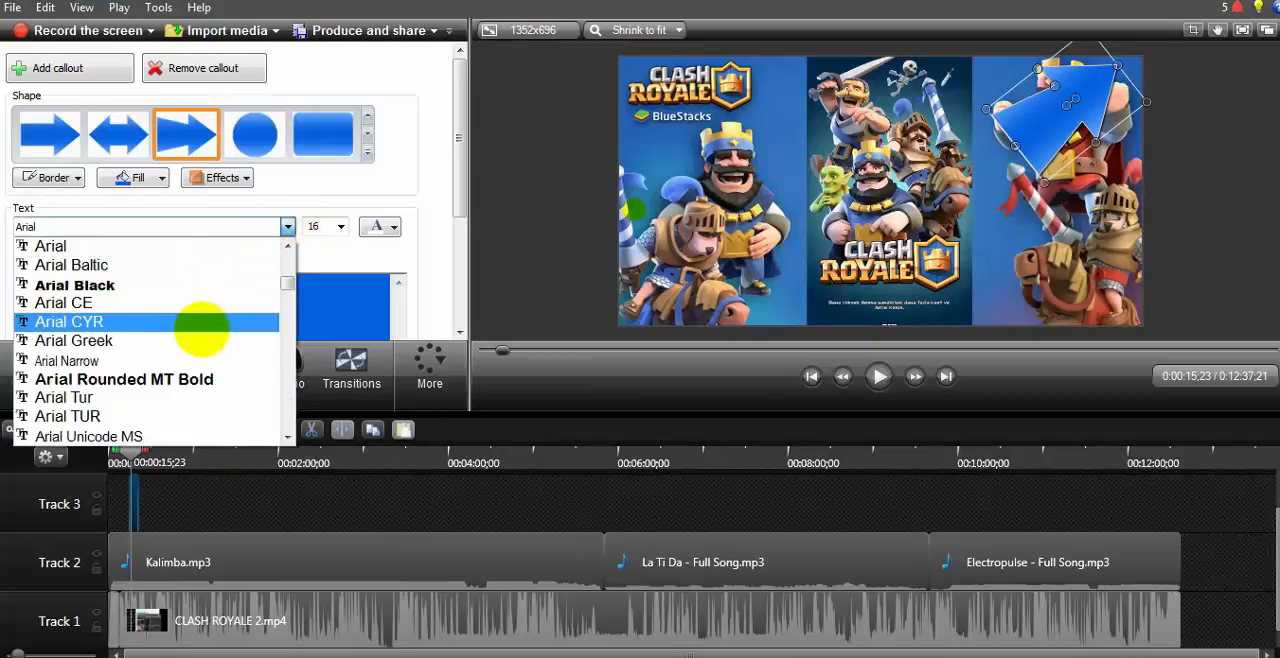
{"action": "left_click", "coordinate": [160, 285]}
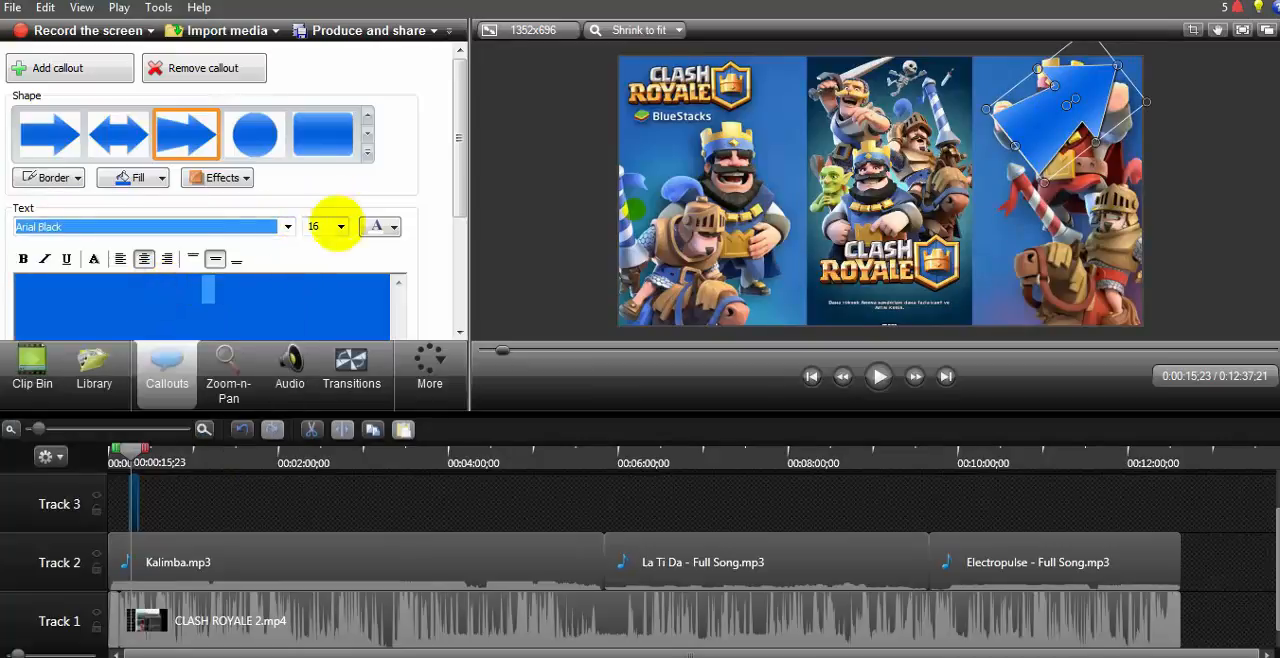
{"action": "left_click", "coordinate": [340, 226]}
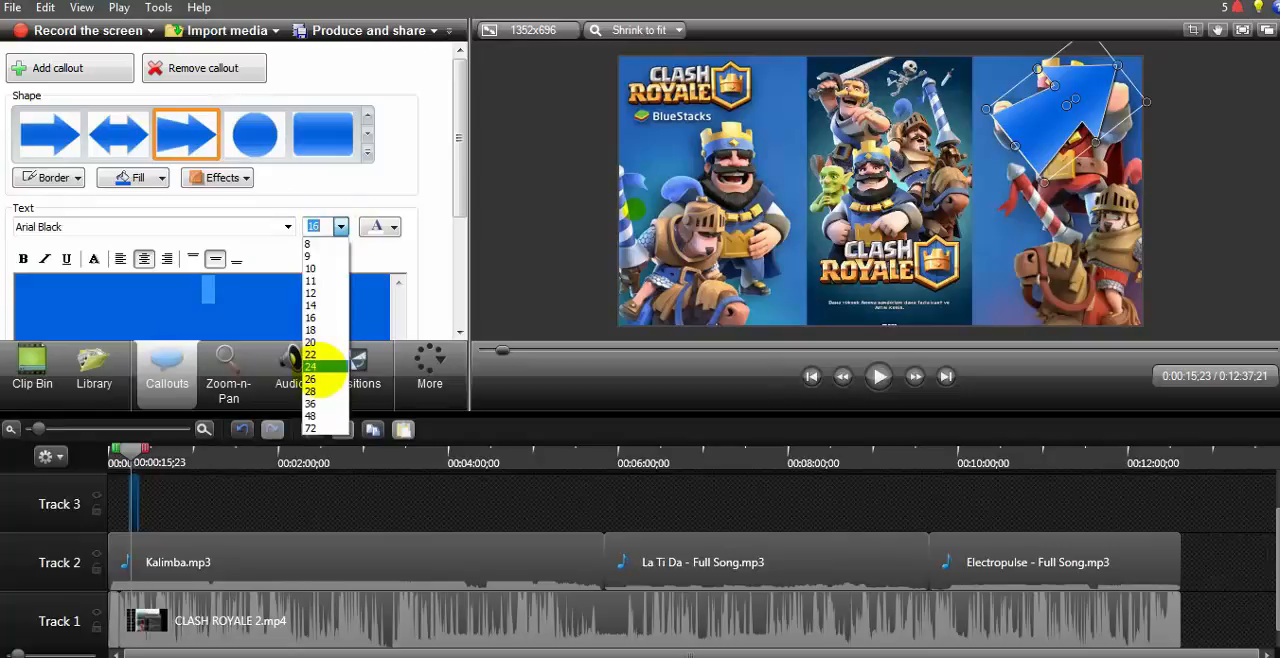
{"action": "left_click", "coordinate": [312, 366]}
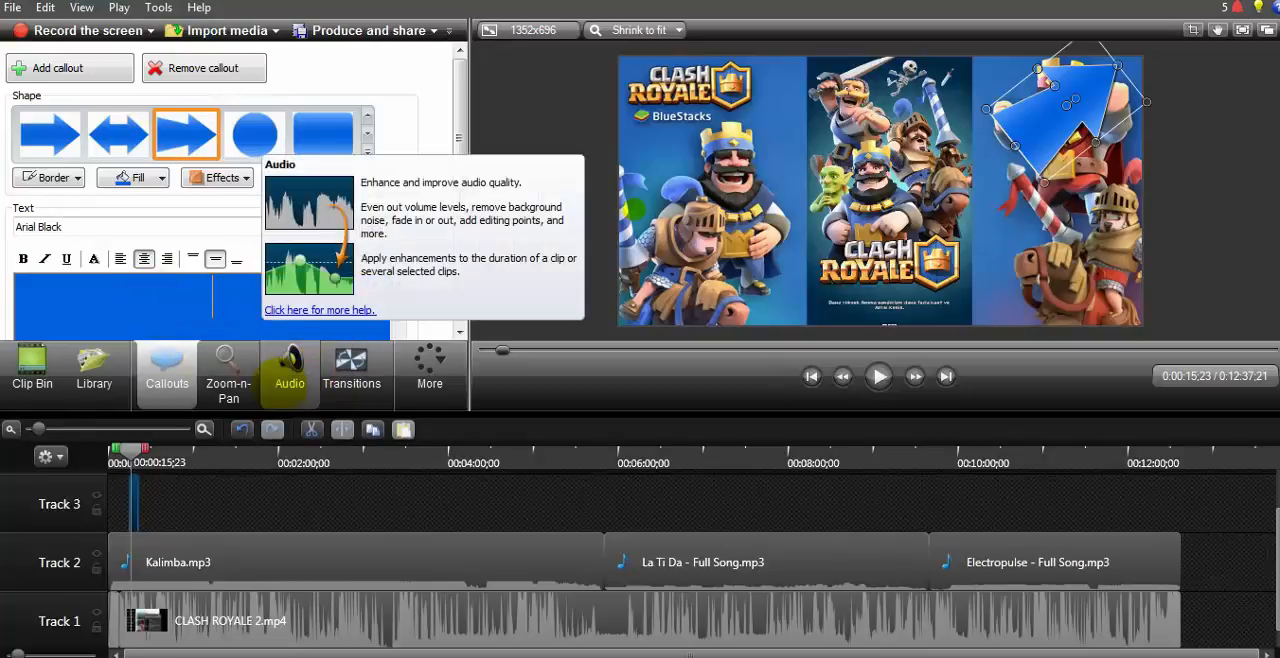
Step: Enter the callout text "BURADAKI I UTONUNA BASARA DIGER KANAIMA GEDE BILERSIZ"
{"action": "type", "text": "B"}
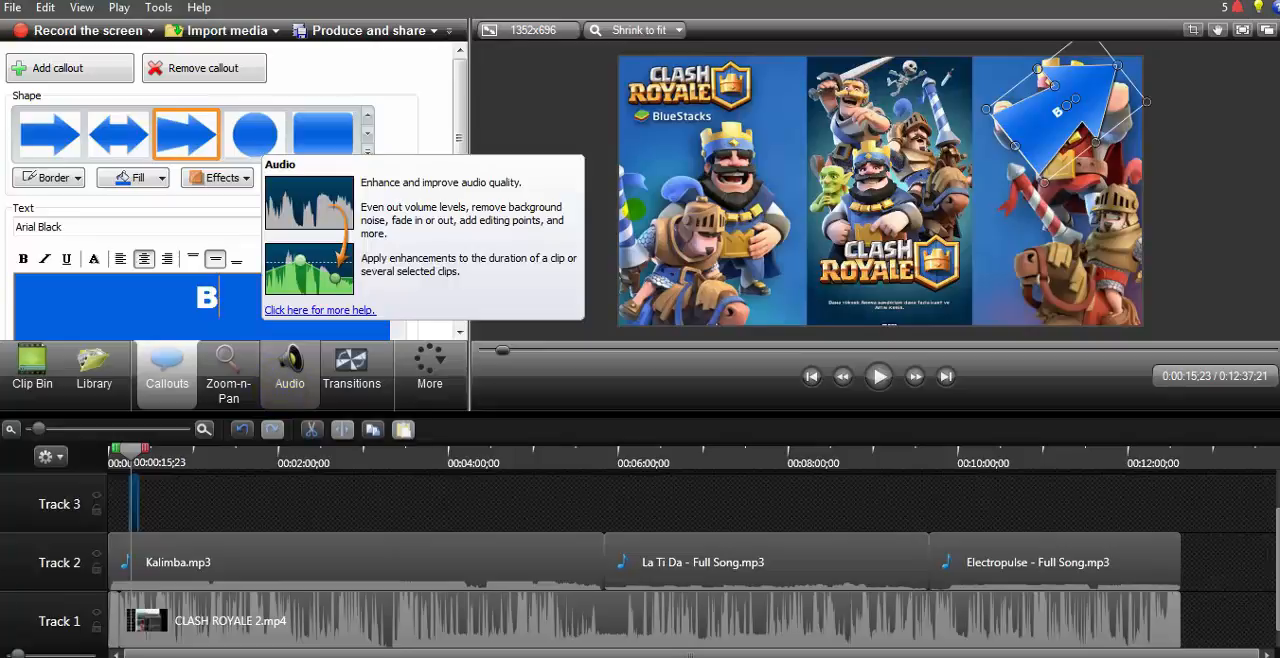
{"action": "type", "text": "URA"}
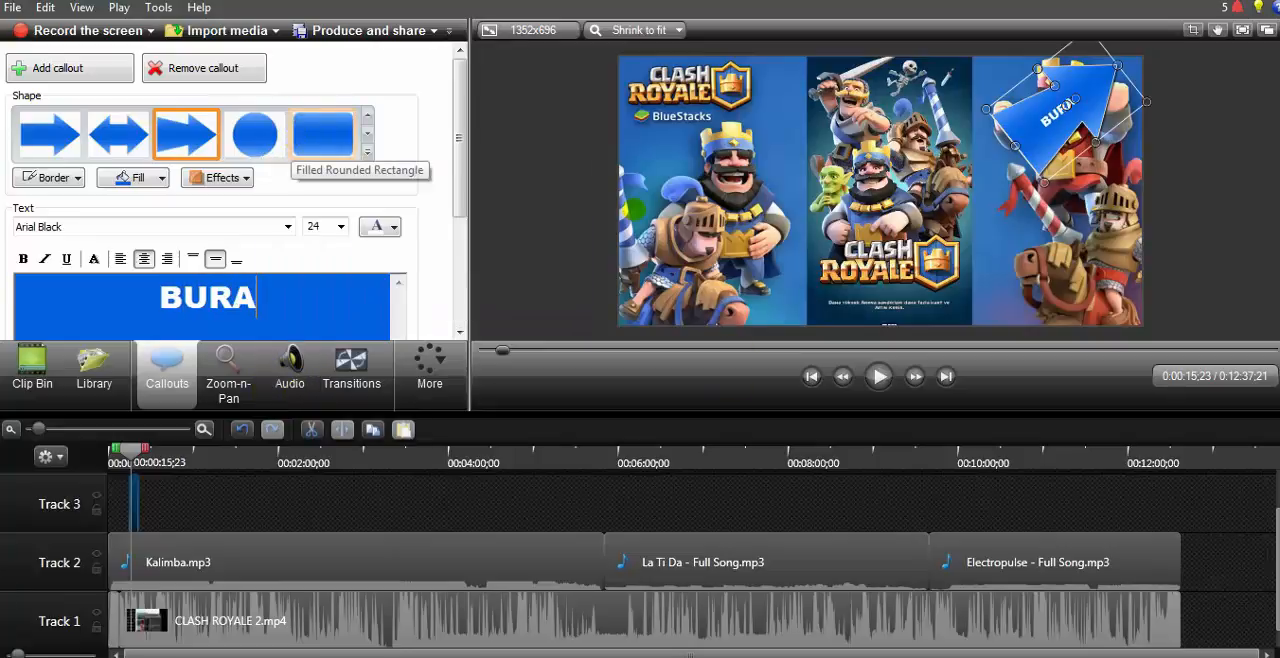
{"action": "type", "text": "DAKI I"}
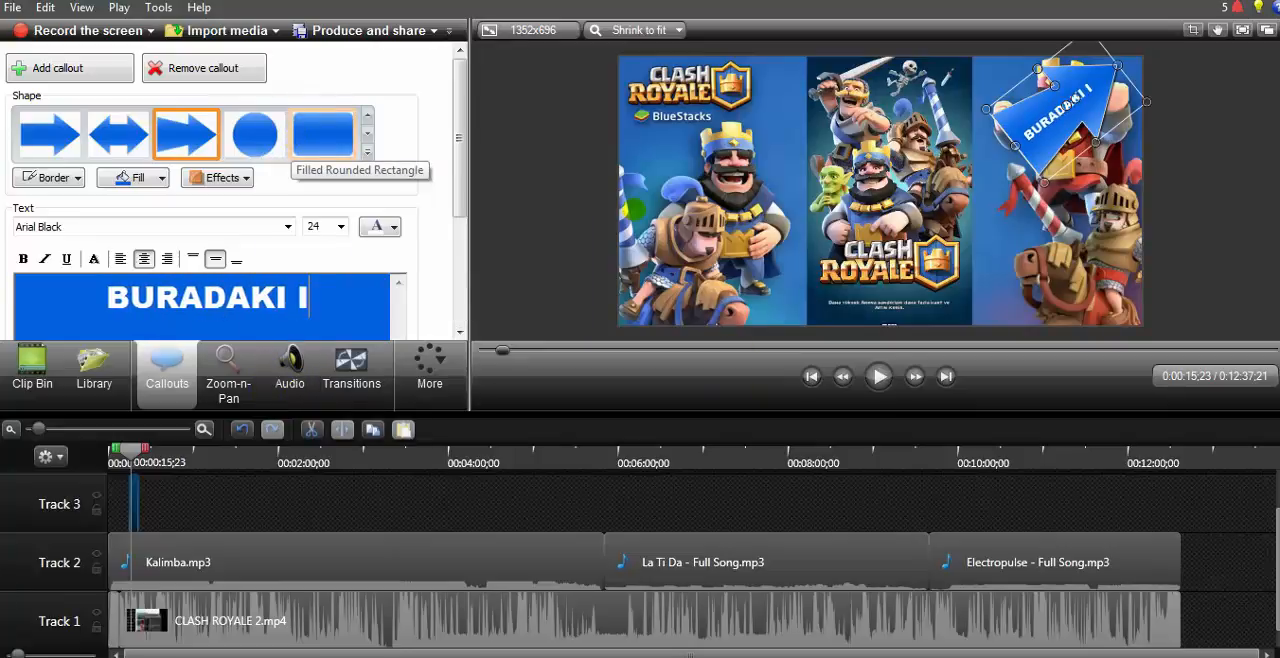
{"action": "type", "text": " UTONU"}
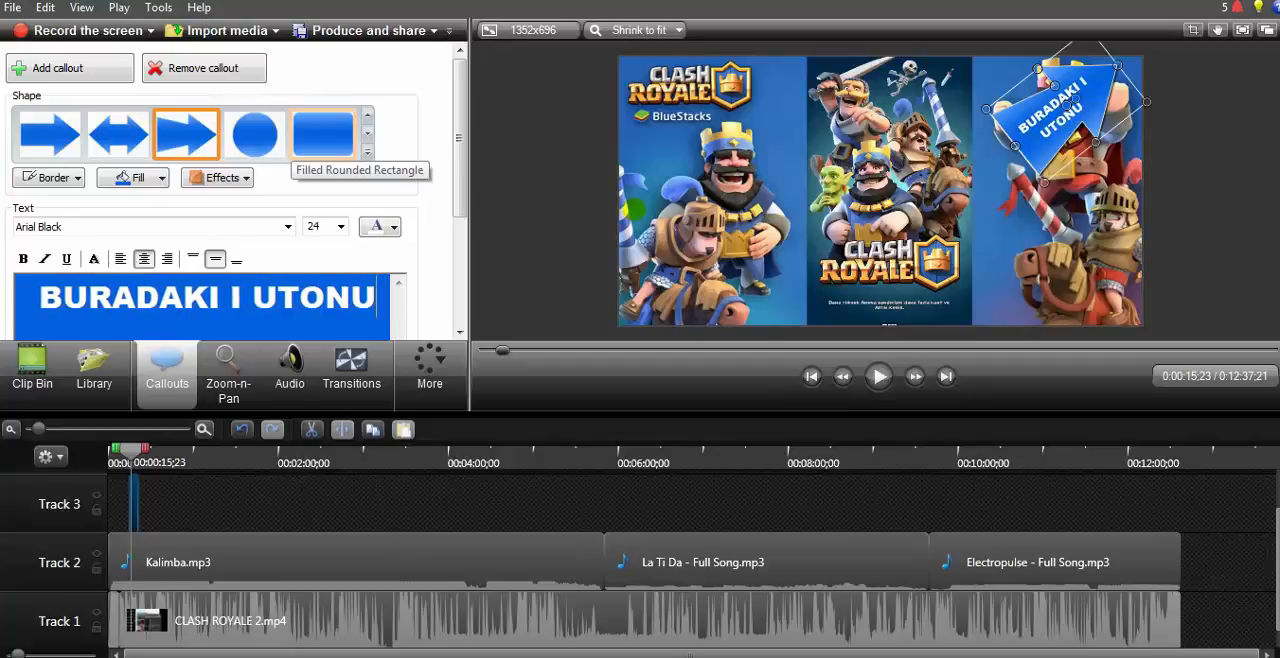
{"action": "type", "text": "NA BASA"}
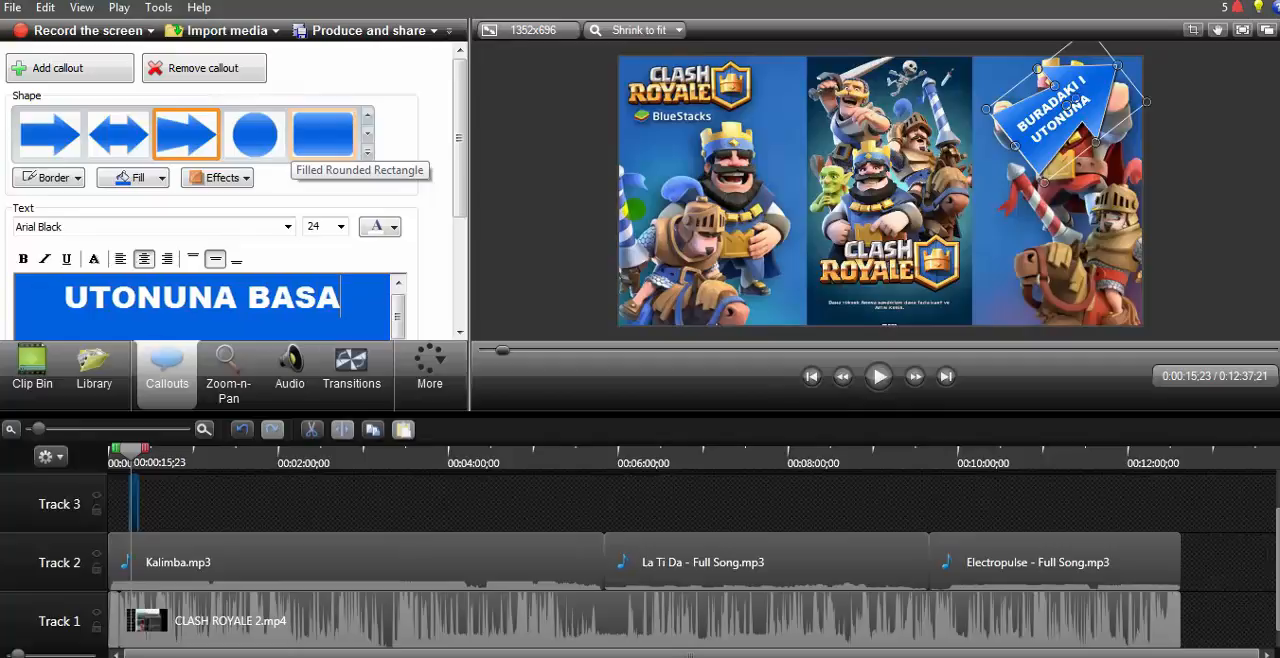
{"action": "type", "text": "RA D"}
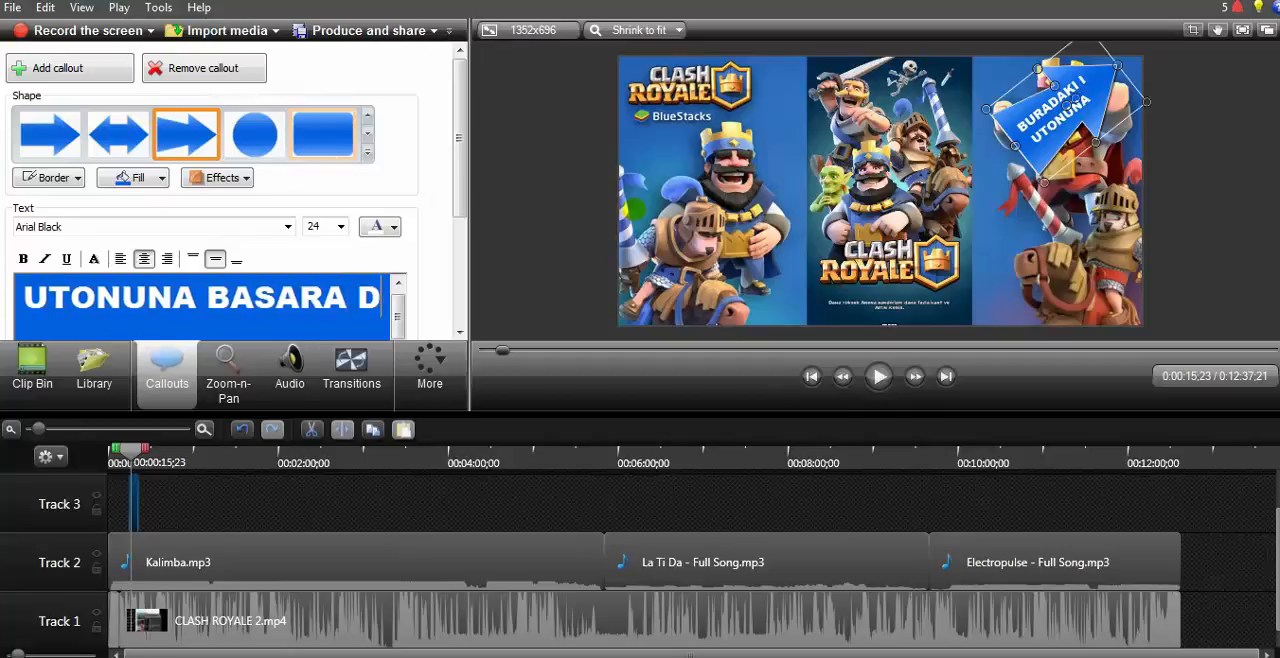
{"action": "type", "text": "IGER K"}
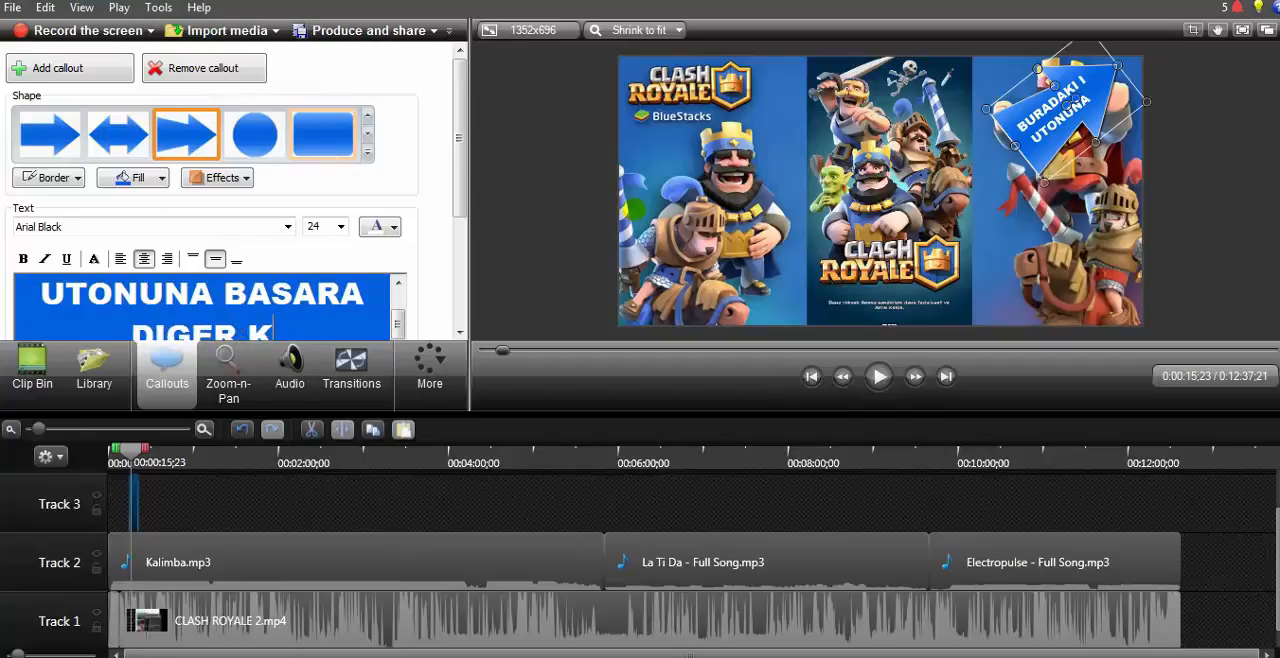
{"action": "type", "text": "ANALIMA GET"}
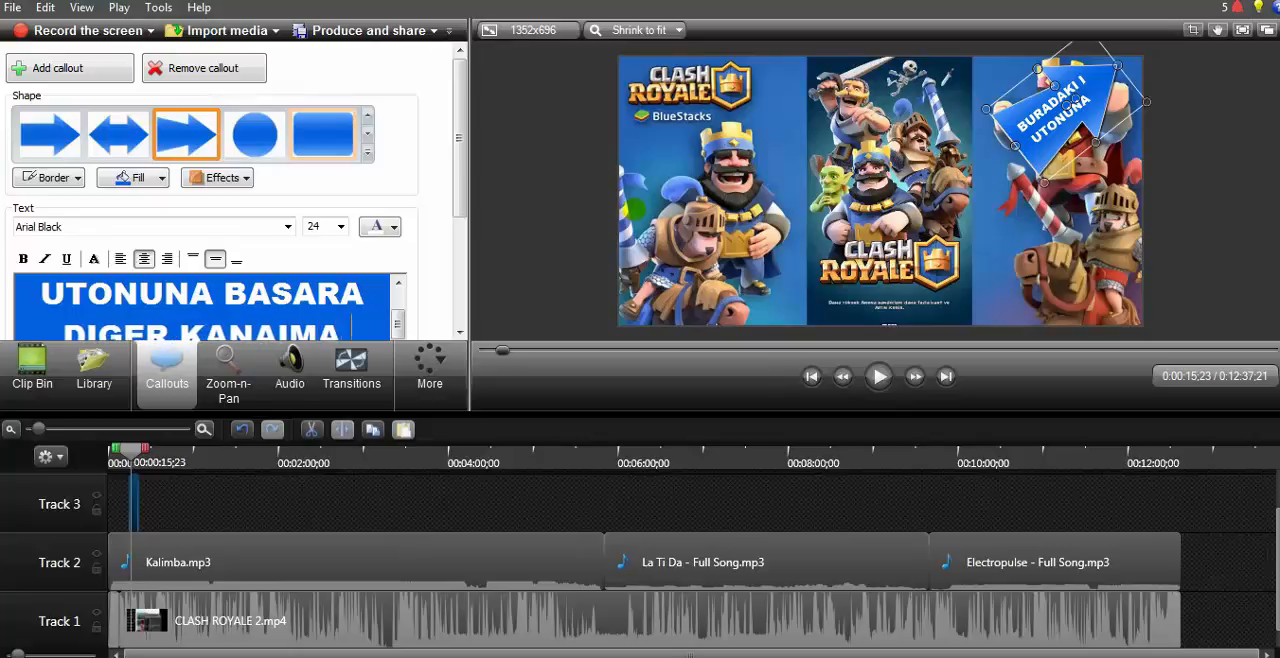
{"action": "key", "text": "BackSpace"}
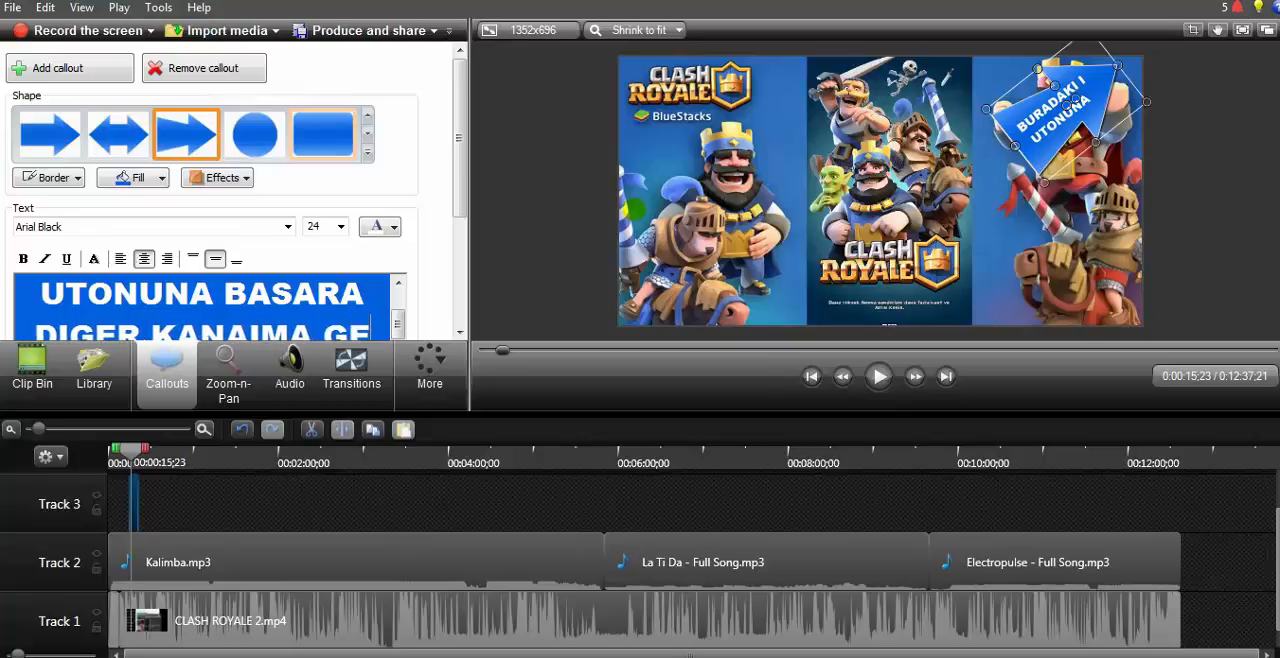
{"action": "type", "text": "DE BI"}
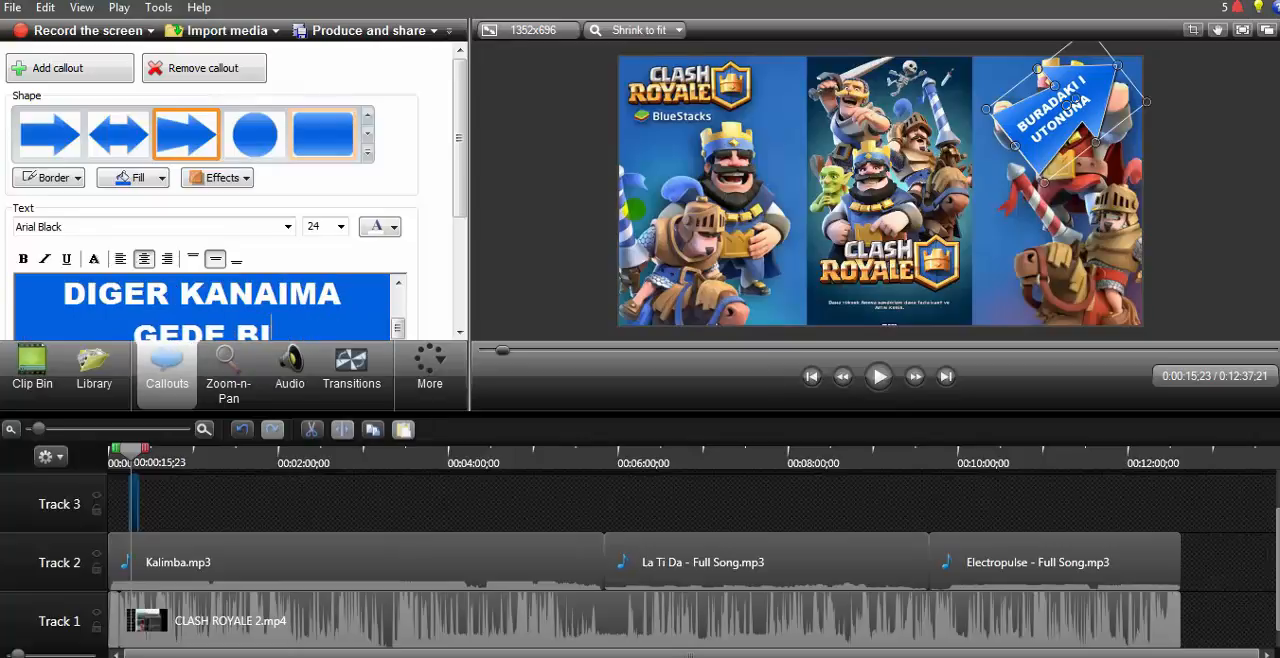
{"action": "type", "text": "LERSIZ"}
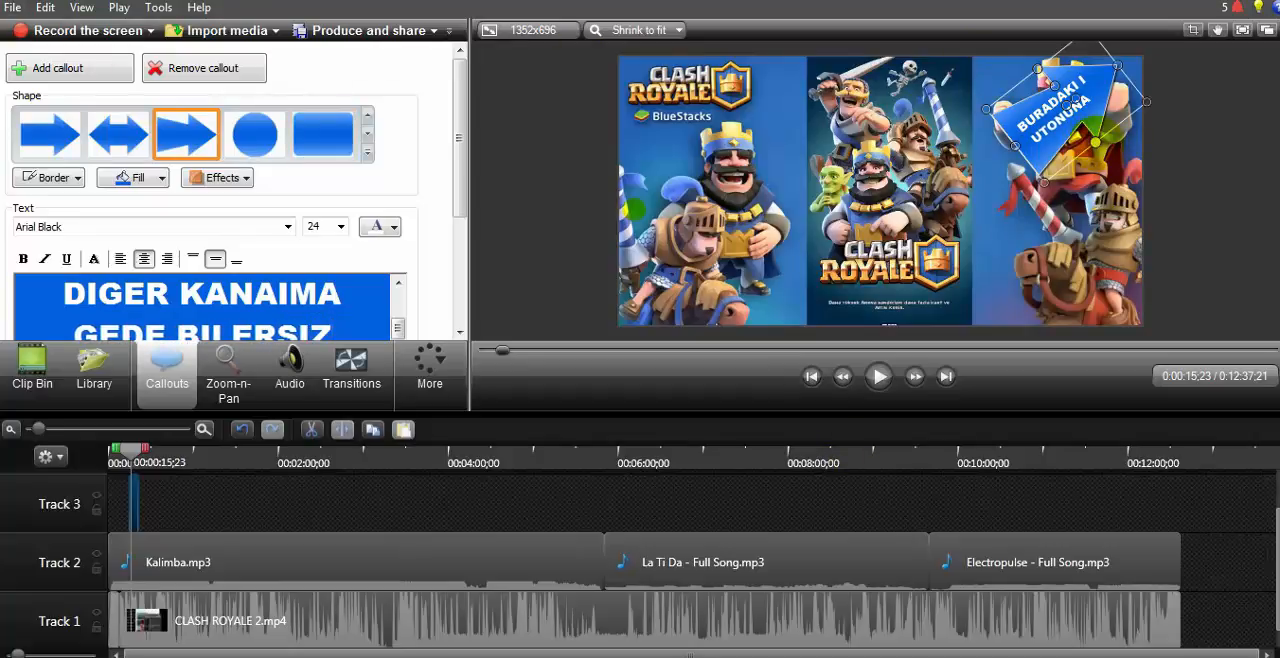
Step: Enlarge the arrow callout until its whole text fits, and move it back inside the right half of the picture
{"action": "left_click_drag", "start_coordinate": [1096, 143], "coordinate": [1139, 198]}
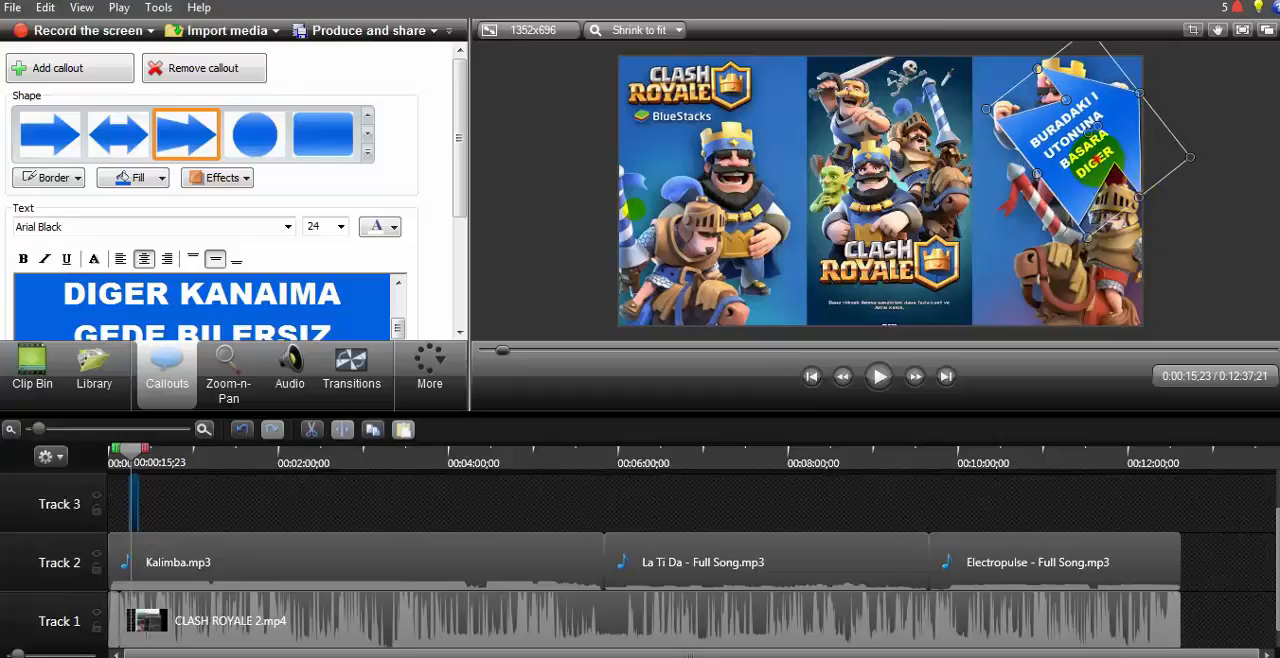
{"action": "left_click_drag", "start_coordinate": [1096, 158], "coordinate": [1079, 153]}
{"action": "left_click_drag", "start_coordinate": [1121, 191], "coordinate": [1223, 289]}
{"action": "left_click_drag", "start_coordinate": [1100, 185], "coordinate": [1043, 205]}
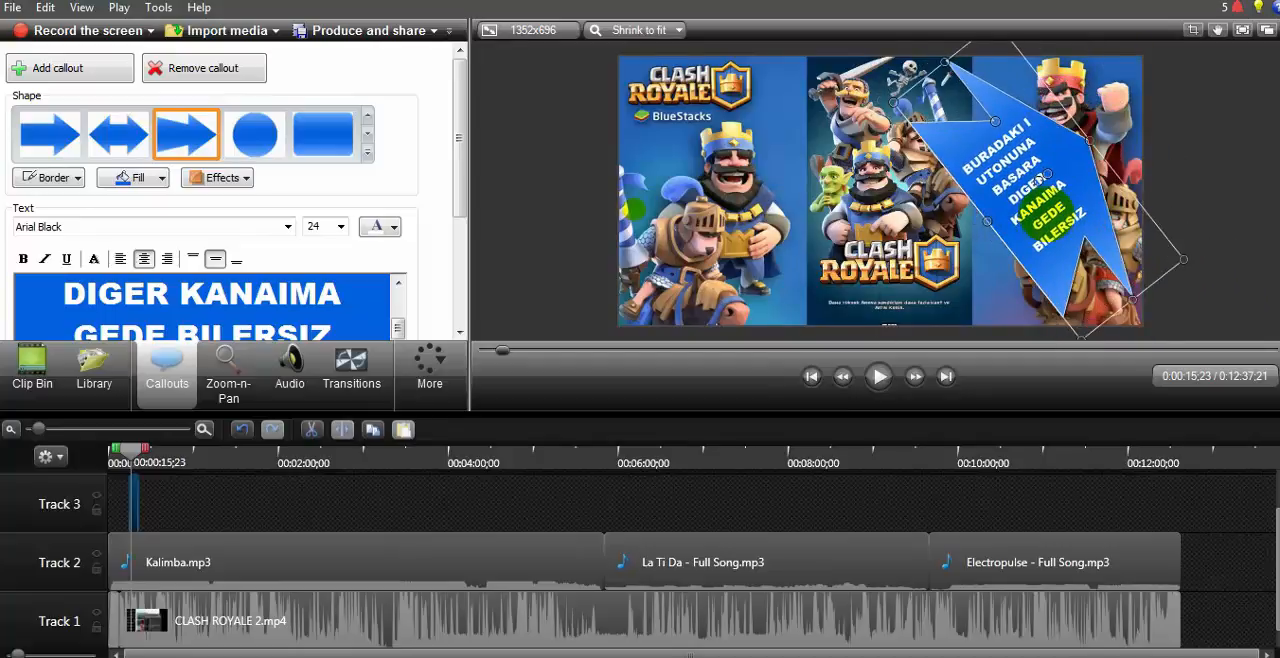
Step: Shrink the arrow callout so it sits beside the red king, and delete all of its text
{"action": "left_click_drag", "start_coordinate": [1132, 298], "coordinate": [1001, 132]}
{"action": "left_click_drag", "start_coordinate": [354, 290], "coordinate": [90, 290]}
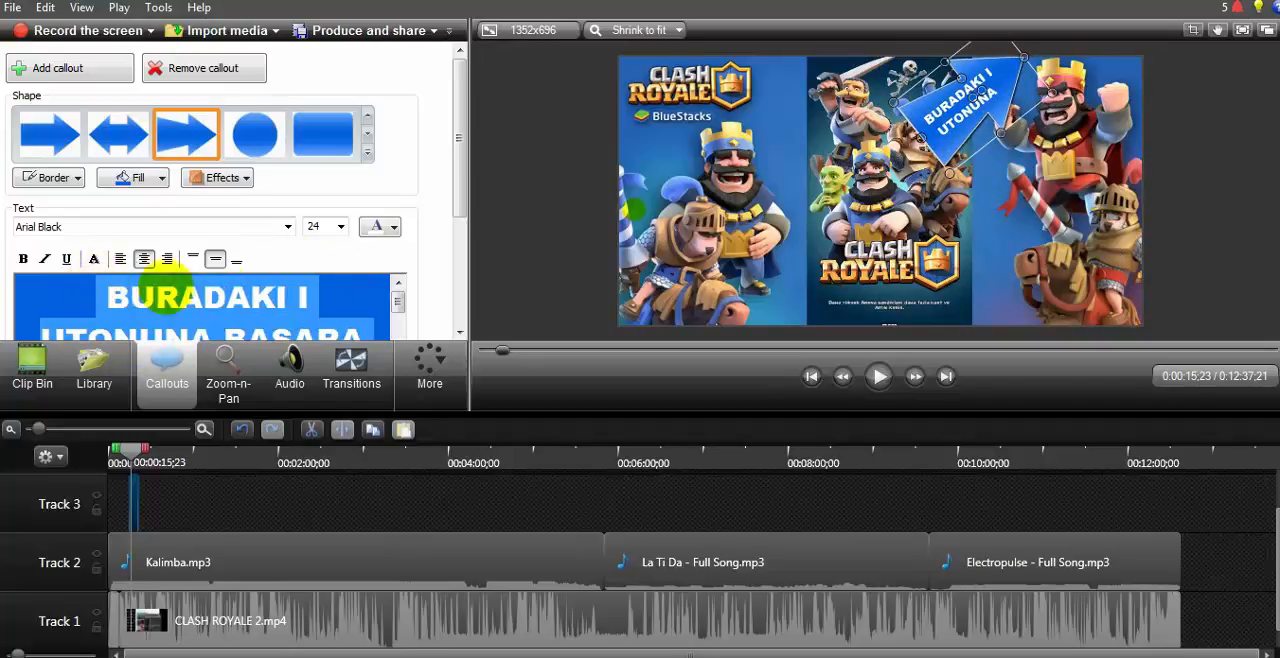
{"action": "key", "text": "BackSpace"}
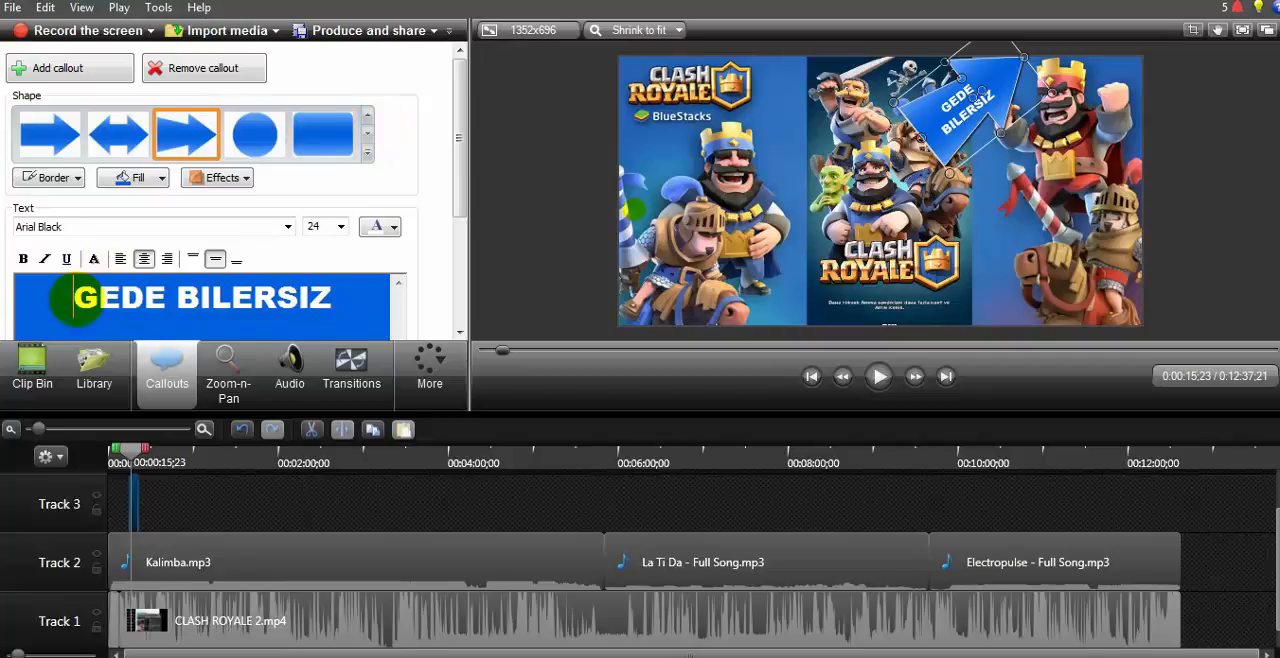
{"action": "left_click_drag", "start_coordinate": [68, 292], "coordinate": [301, 331]}
{"action": "key", "text": "BackSpace"}
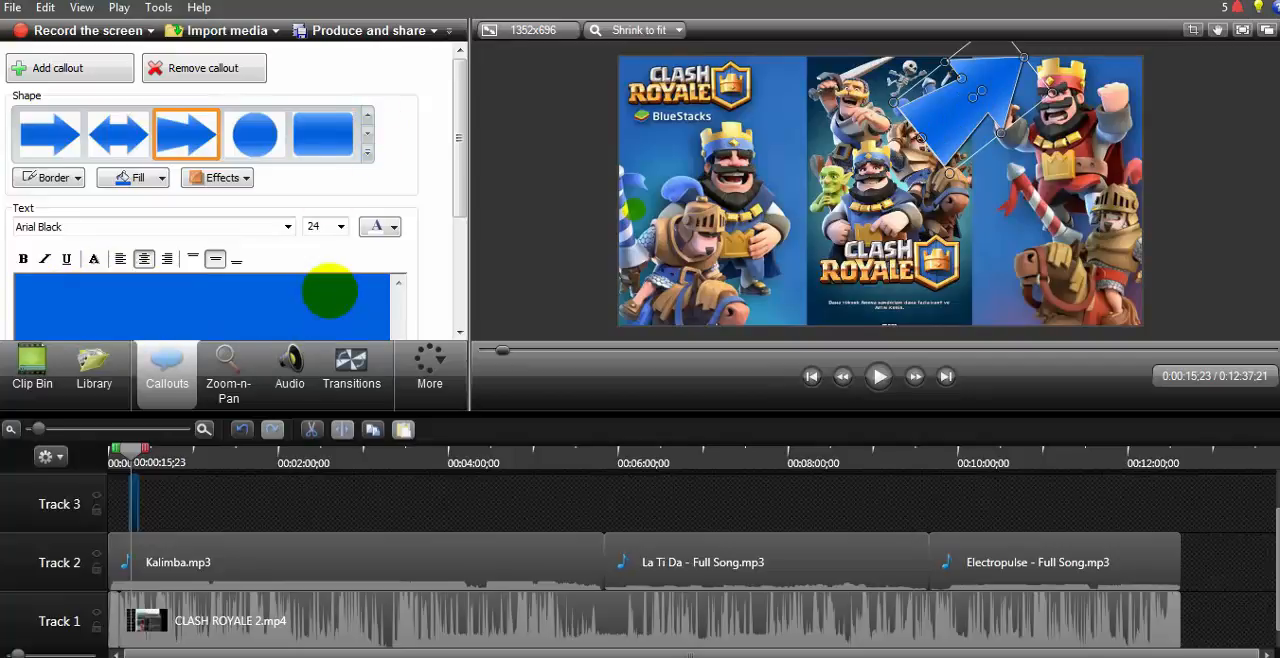
Step: Set the callout's font size to 11 and enter the text "BURADAKI I BUTONUNA ASARA DIGER KANALIMA GEDE BILERSIZ"
{"action": "left_click", "coordinate": [339, 226]}
{"action": "left_click", "coordinate": [314, 280]}
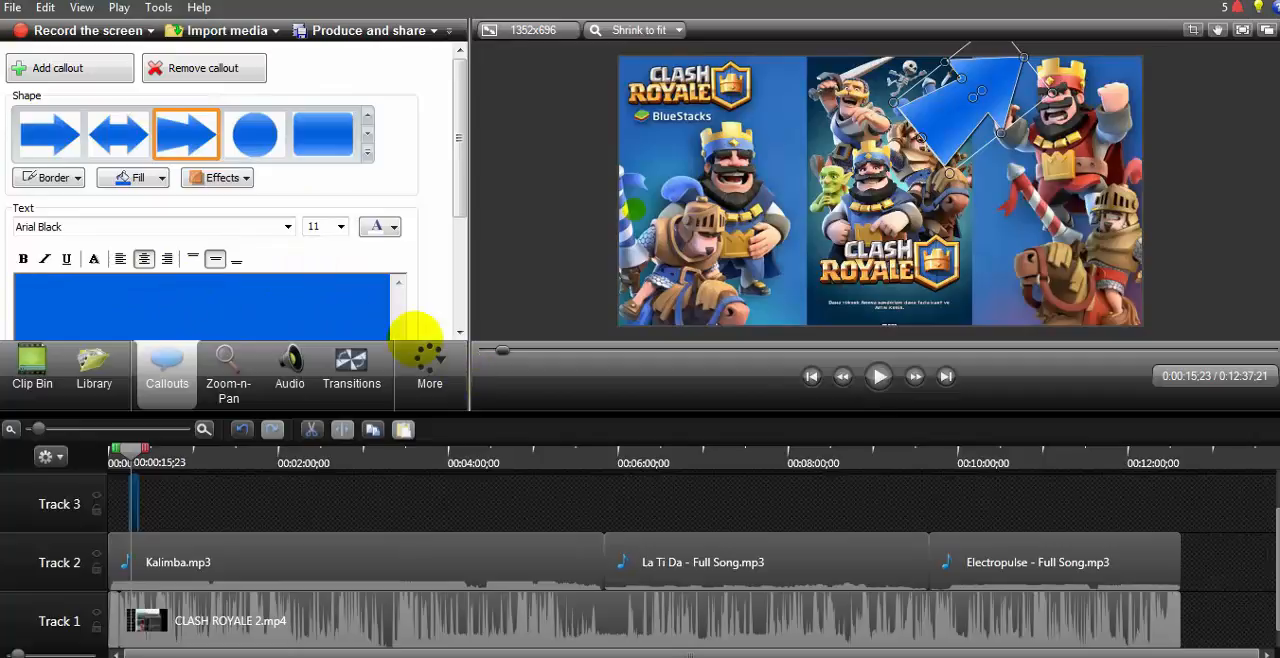
{"action": "type", "text": "B"}
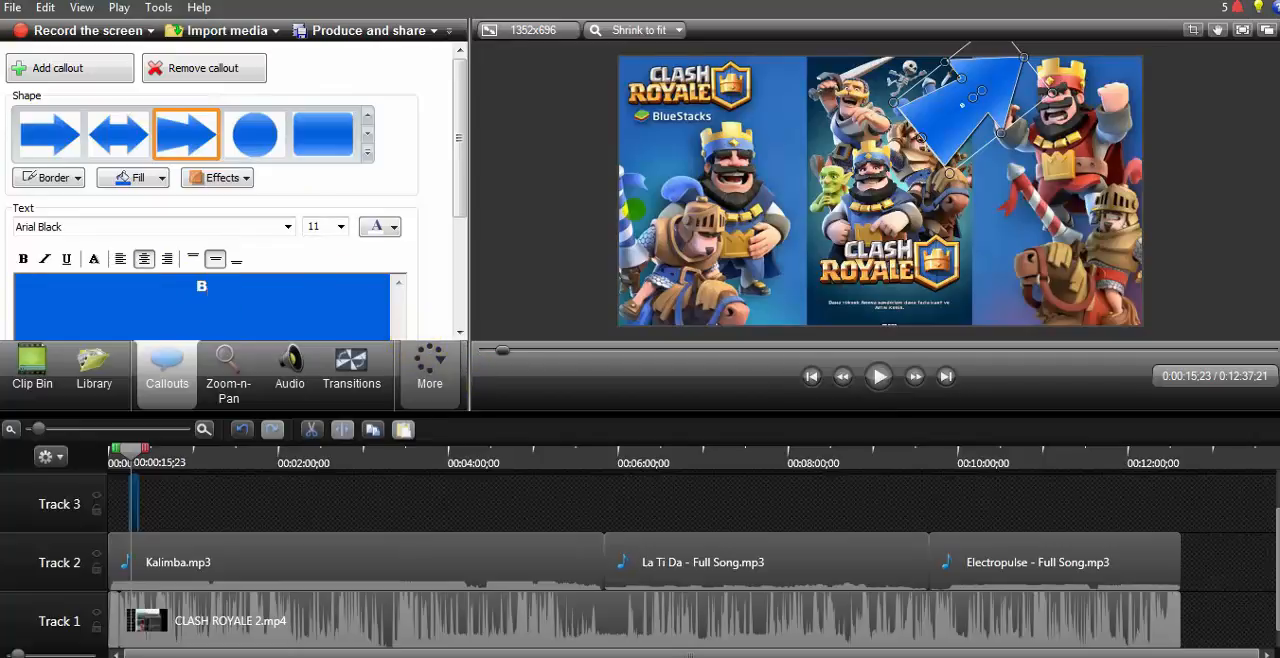
{"action": "type", "text": "URADAKI I BUT"}
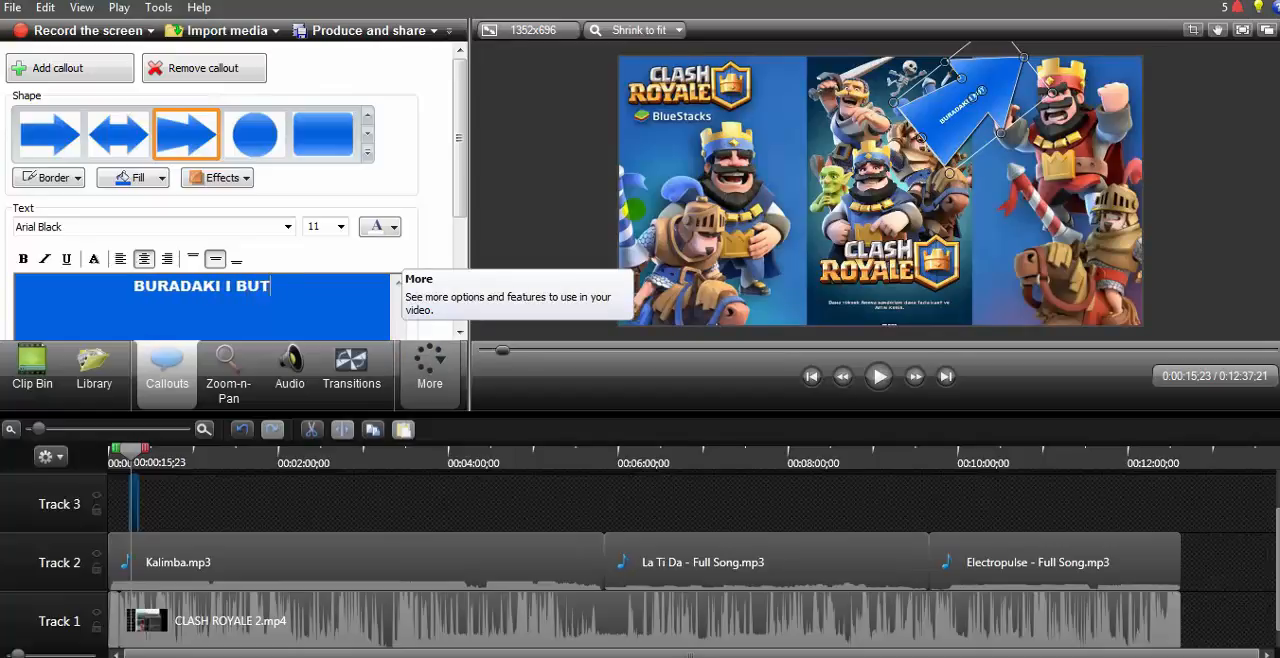
{"action": "type", "text": "ONUNA"}
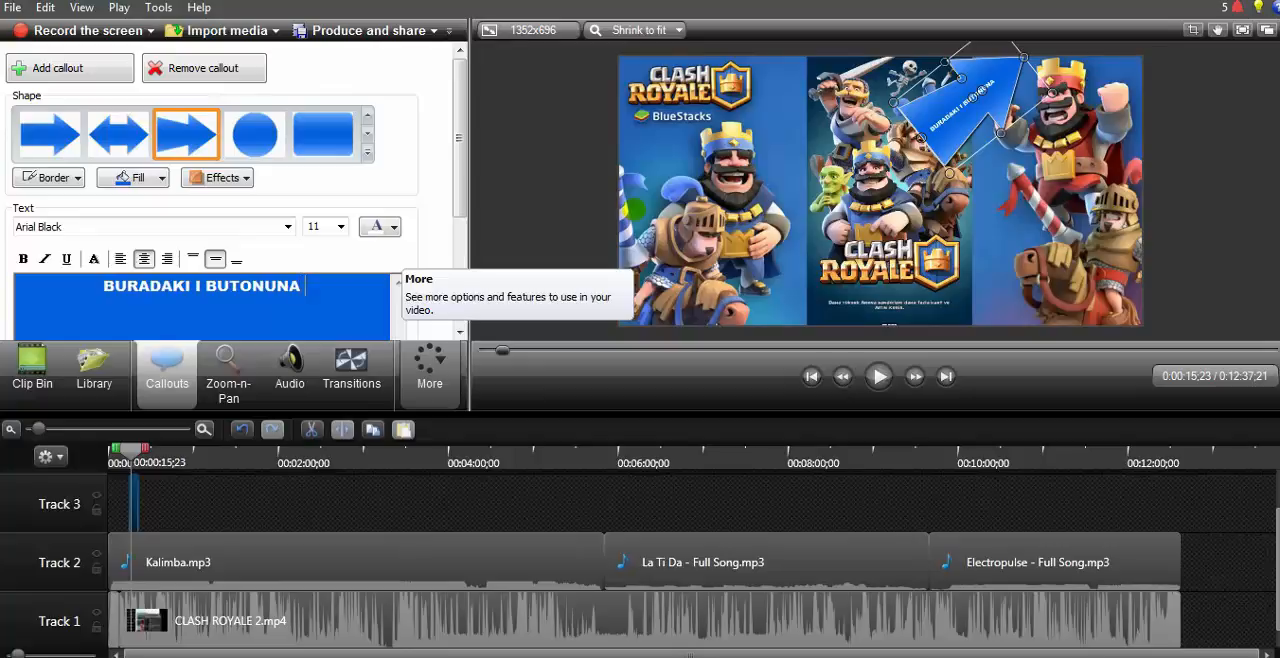
{"action": "type", "text": " ASARA"}
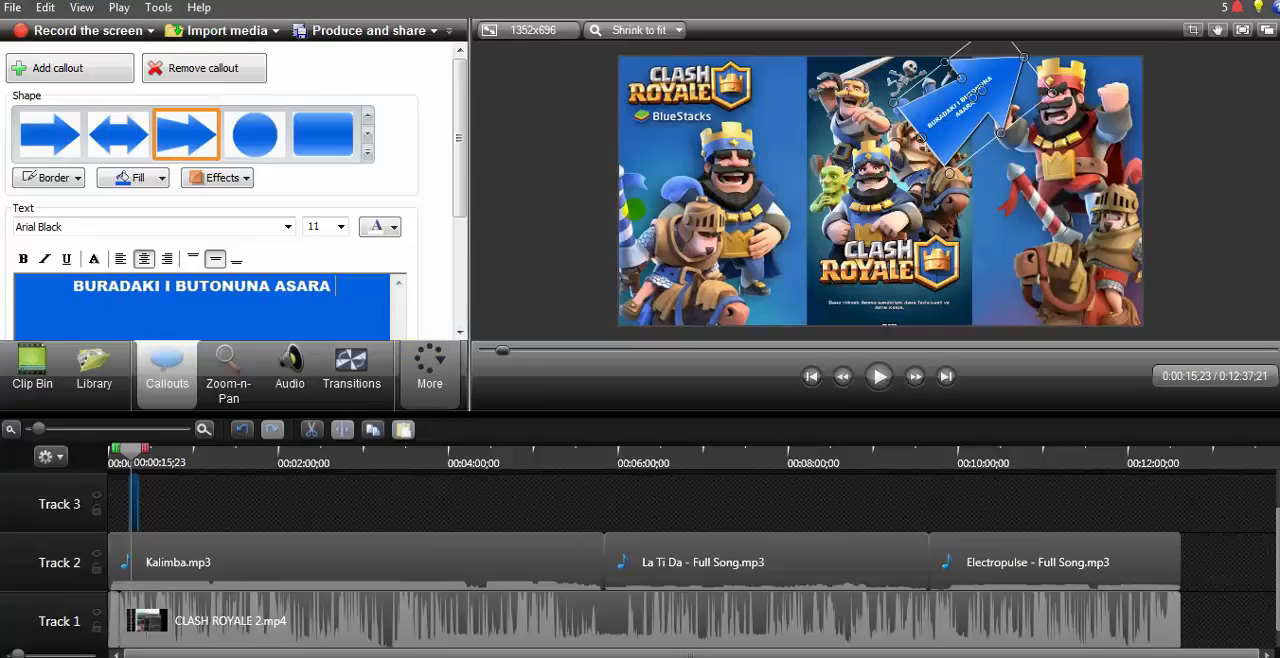
{"action": "type", "text": " DIFER"}
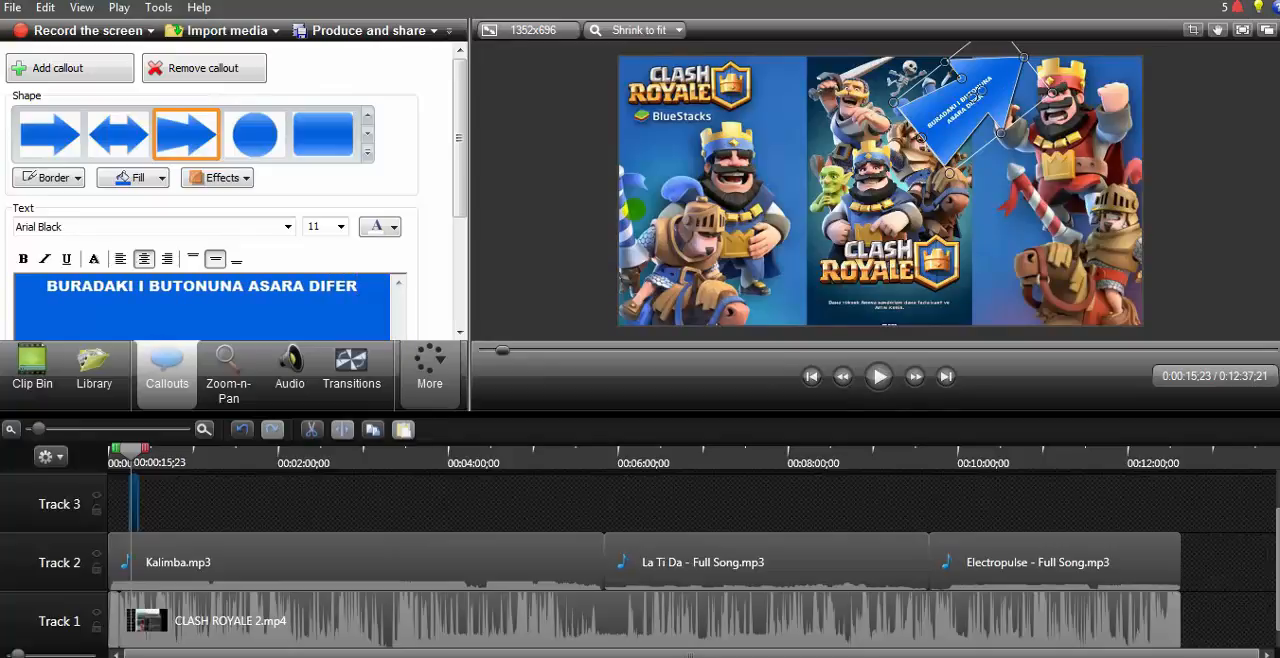
{"action": "key", "text": "BackSpace"}
{"action": "key", "text": "BackSpace"}
{"action": "key", "text": "BackSpace"}
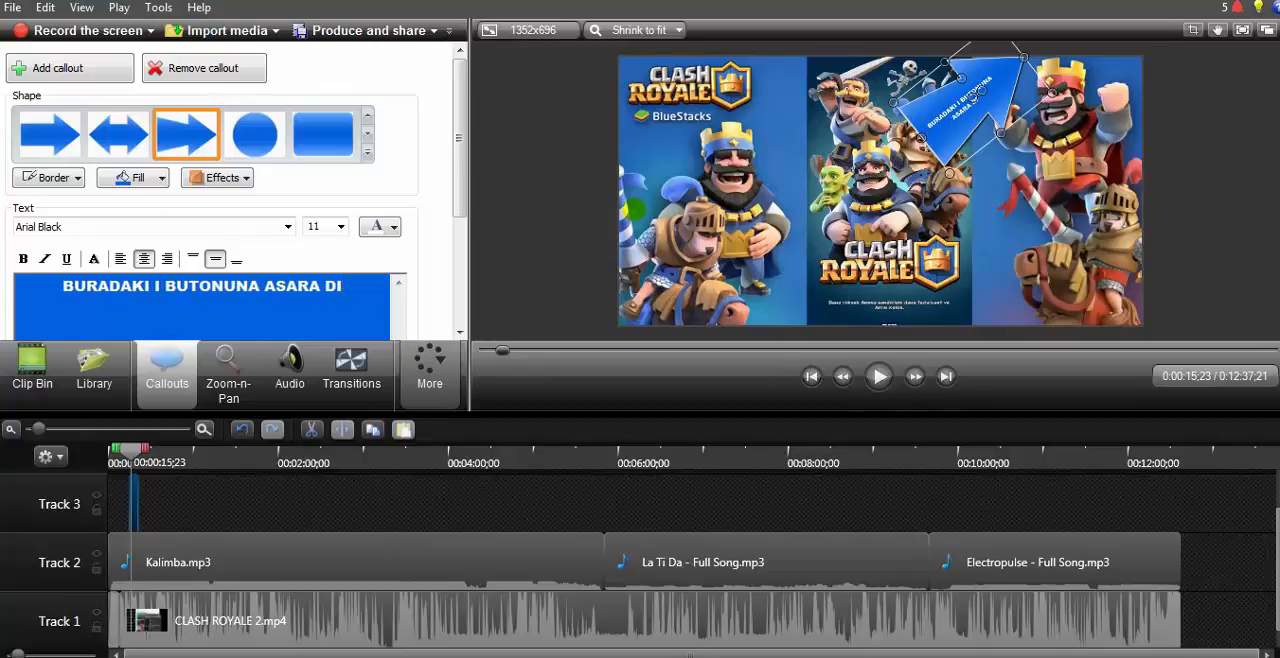
{"action": "type", "text": "GER"}
{"action": "key", "text": "Return"}
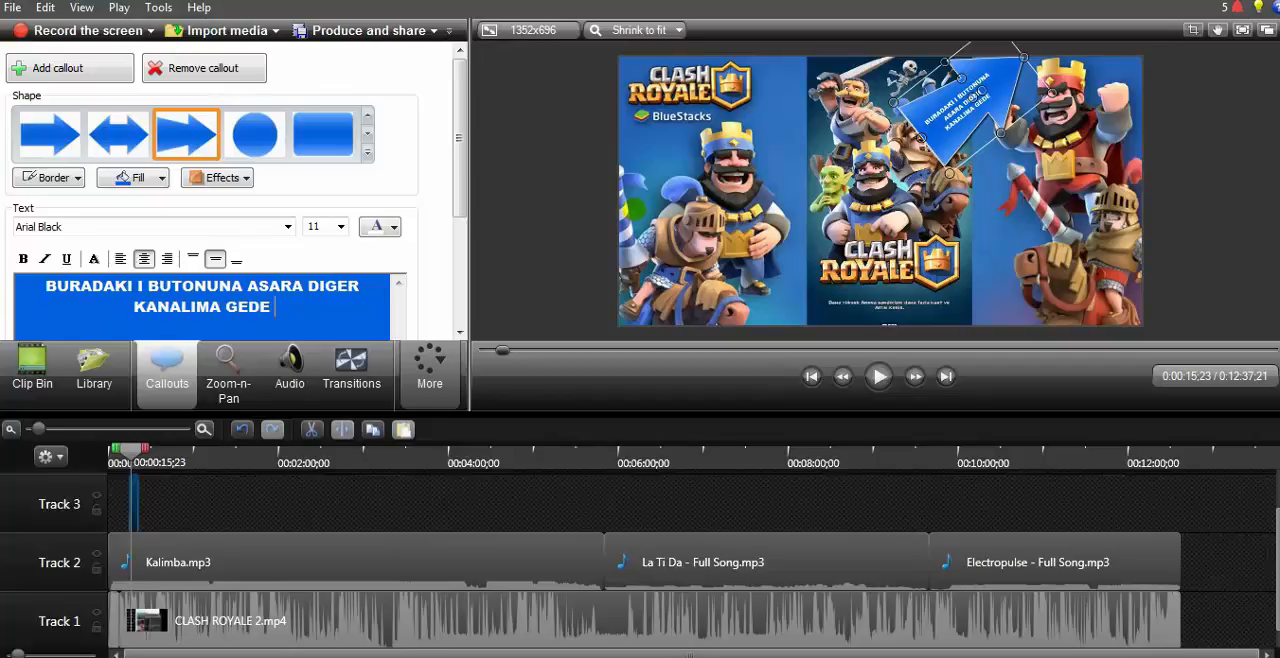
{"action": "type", "text": "BILERSIZ"}
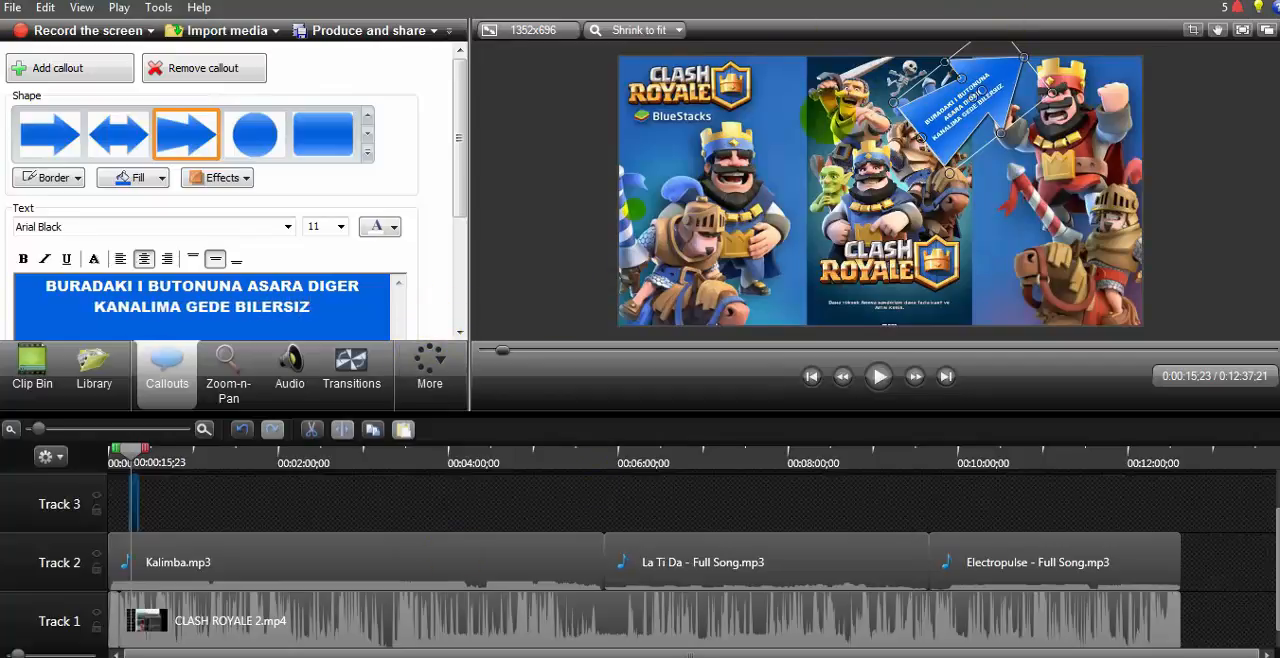
Step: Move the arrow callout over the red king and try to colour its text black
{"action": "left_click_drag", "start_coordinate": [1001, 132], "coordinate": [1062, 128]}
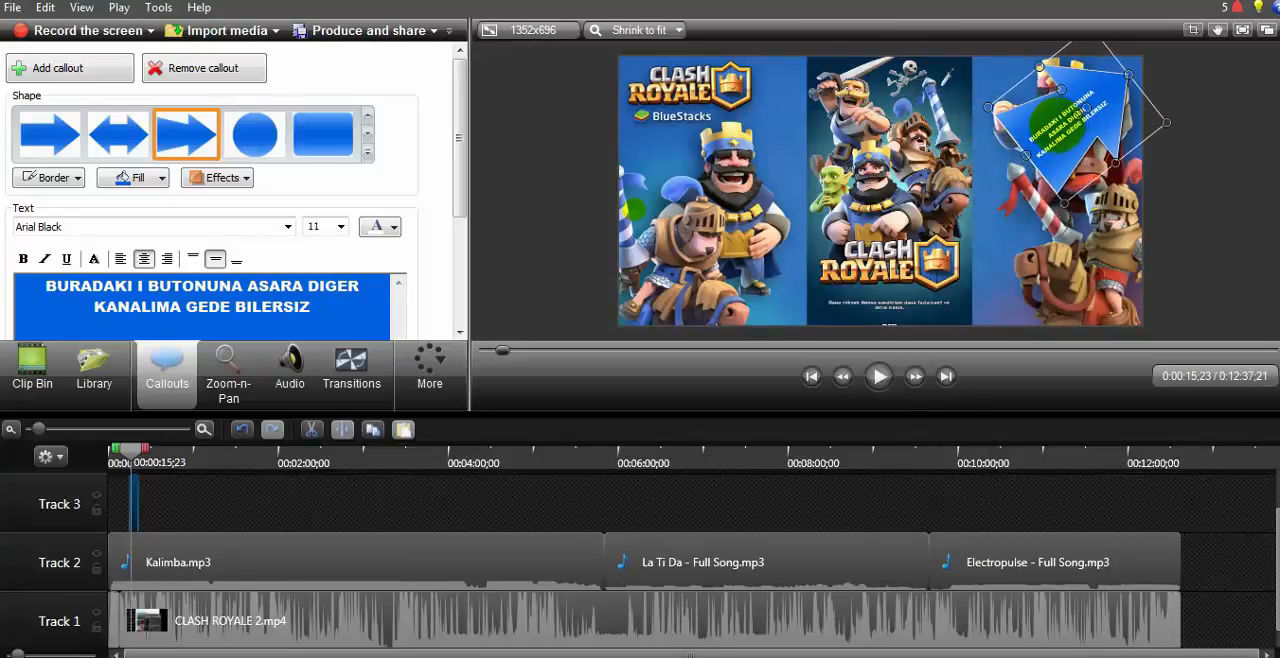
{"action": "left_click", "coordinate": [383, 225]}
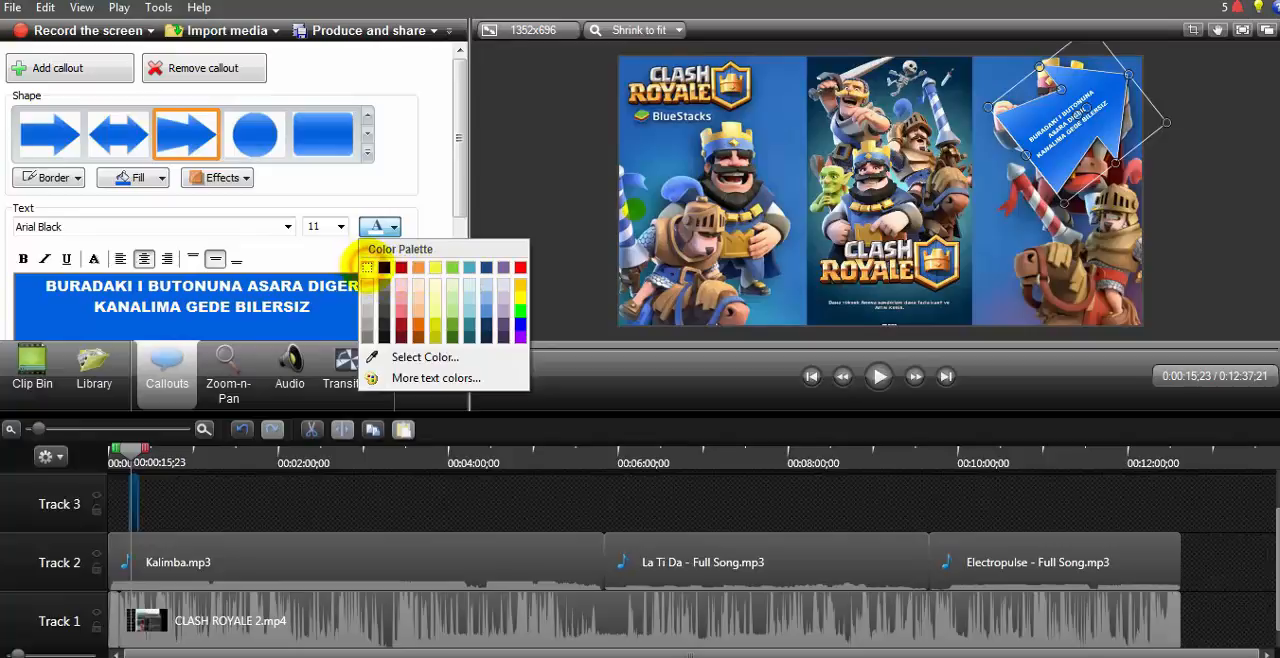
{"action": "left_click", "coordinate": [384, 267]}
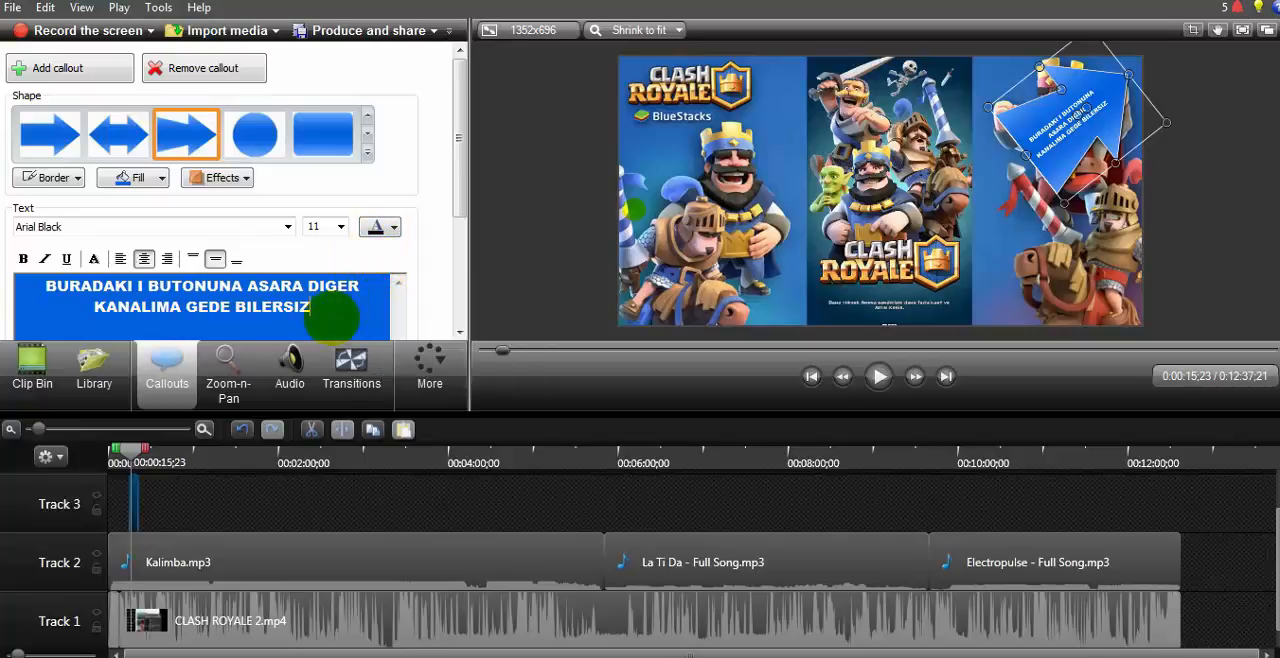
Step: Try to make the callout text black by clearing it, choosing the colour and pasting the same text again
{"action": "left_click_drag", "start_coordinate": [341, 308], "coordinate": [80, 305]}
{"action": "key", "text": "ctrl+c"}
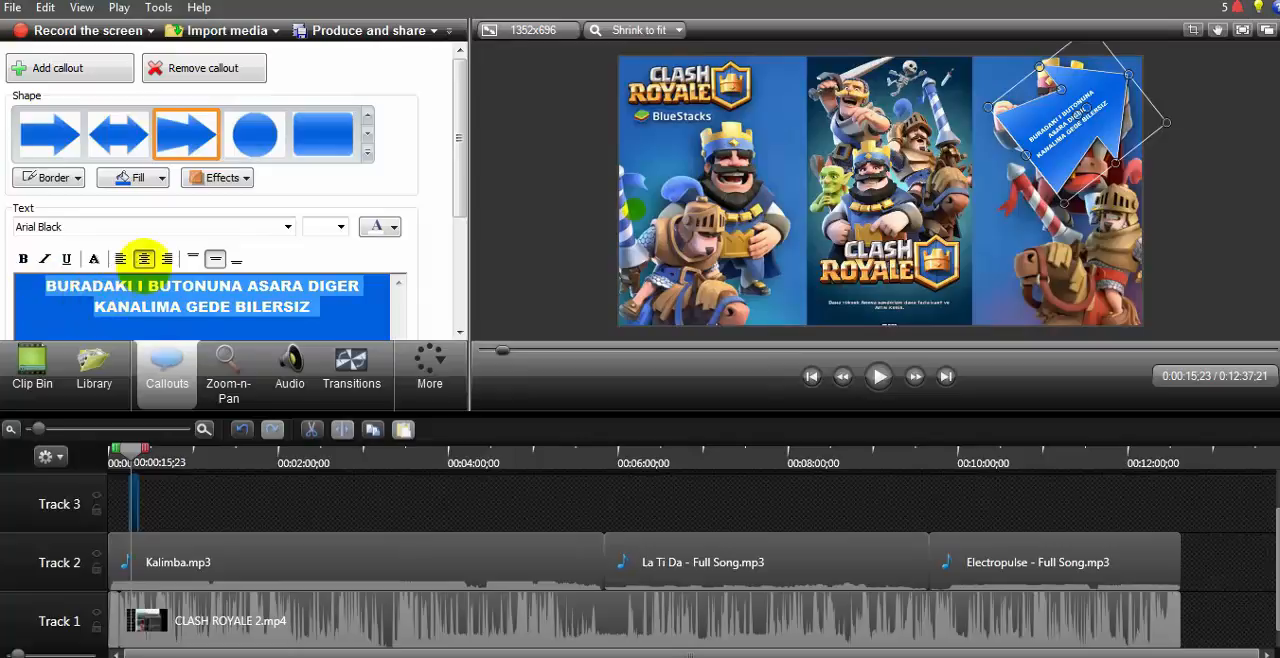
{"action": "key", "text": "Delete"}
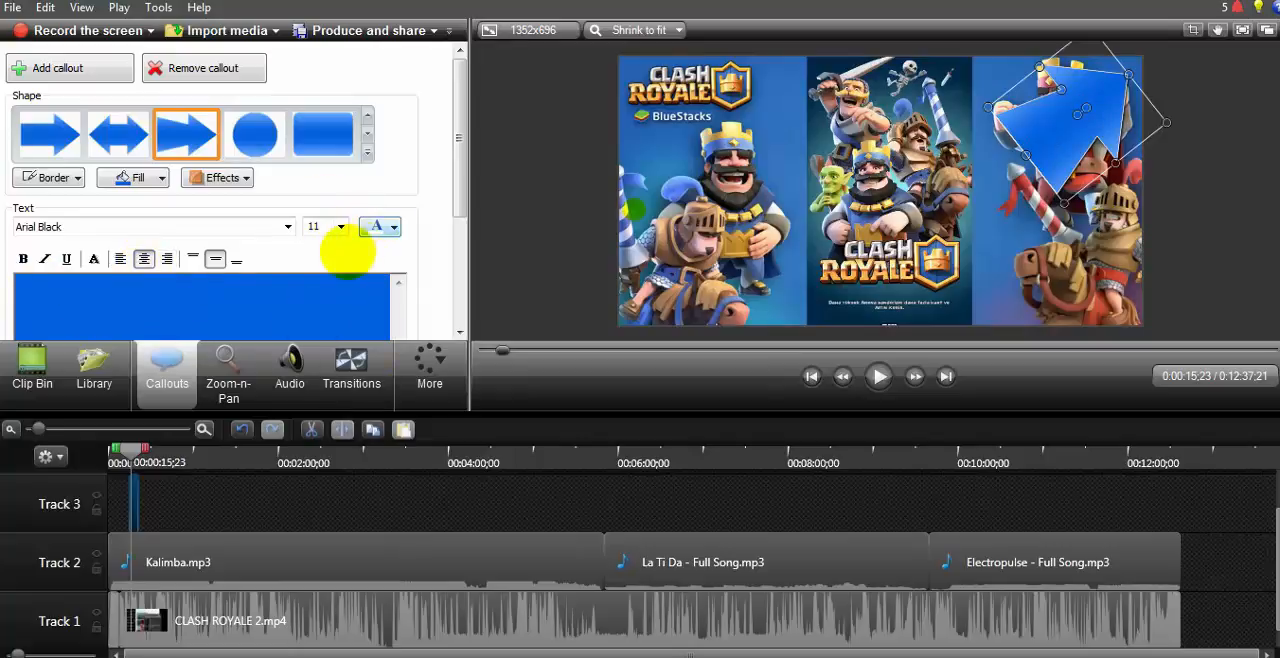
{"action": "left_click", "coordinate": [384, 227]}
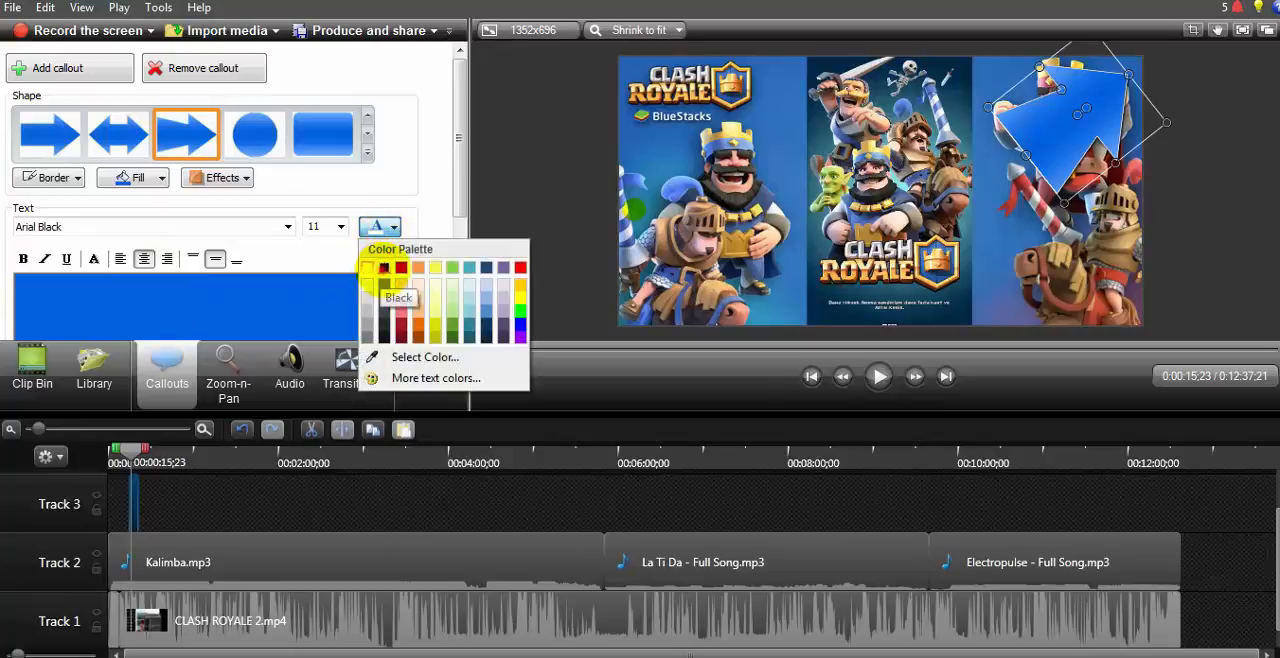
{"action": "left_click", "coordinate": [383, 268]}
{"action": "key", "text": "ctrl+v"}
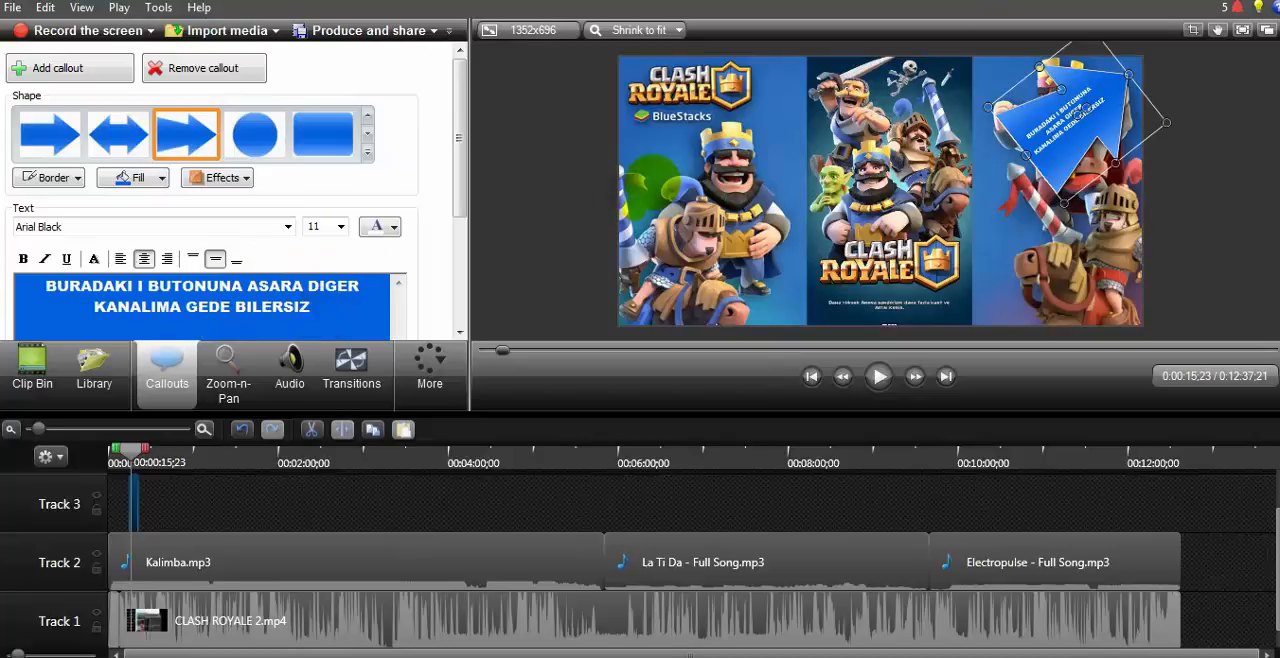
{"action": "key", "text": "Return"}
{"action": "left_click", "coordinate": [990, 186]}
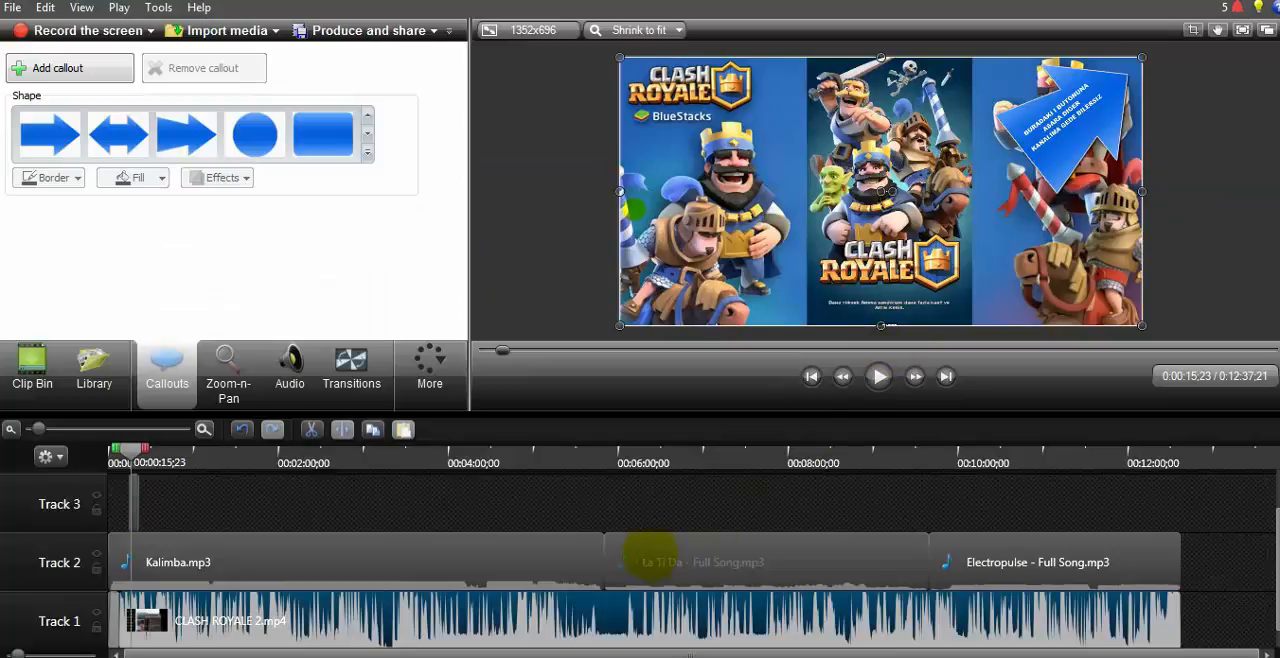
Step: Browse the available transitions and try to apply Pixelate to the CLASH ROYALE 2.mp4 clip
{"action": "left_click", "coordinate": [351, 375]}
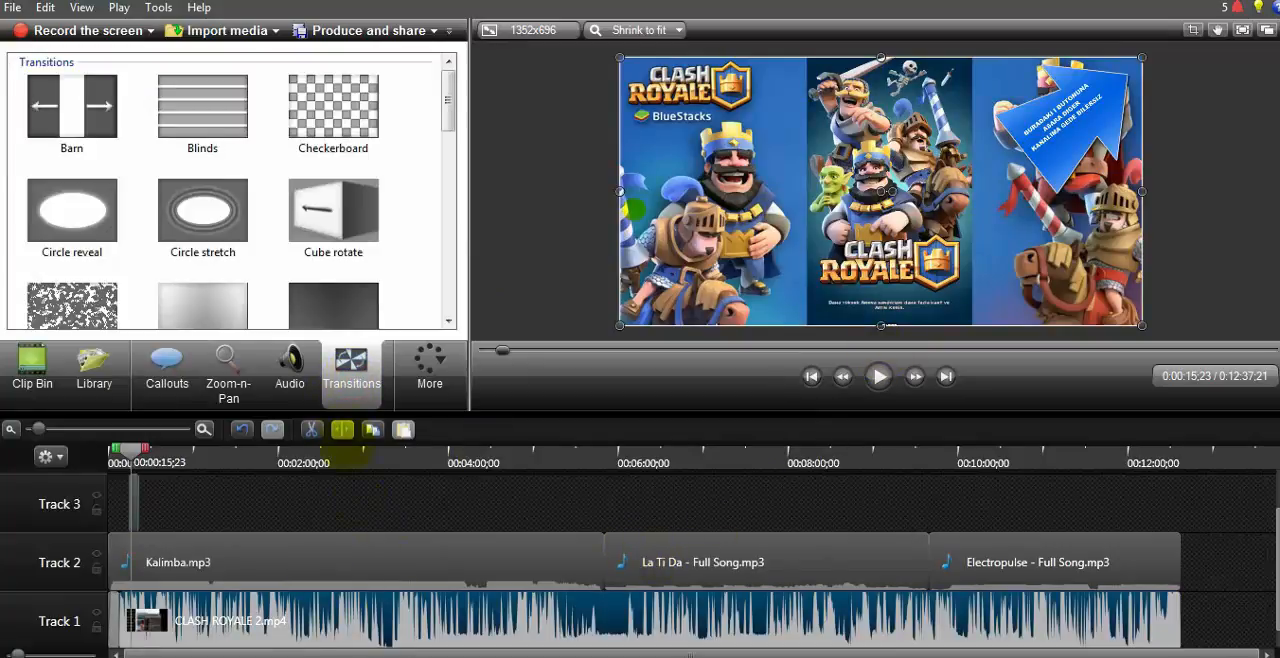
{"action": "left_click", "coordinate": [448, 321]}
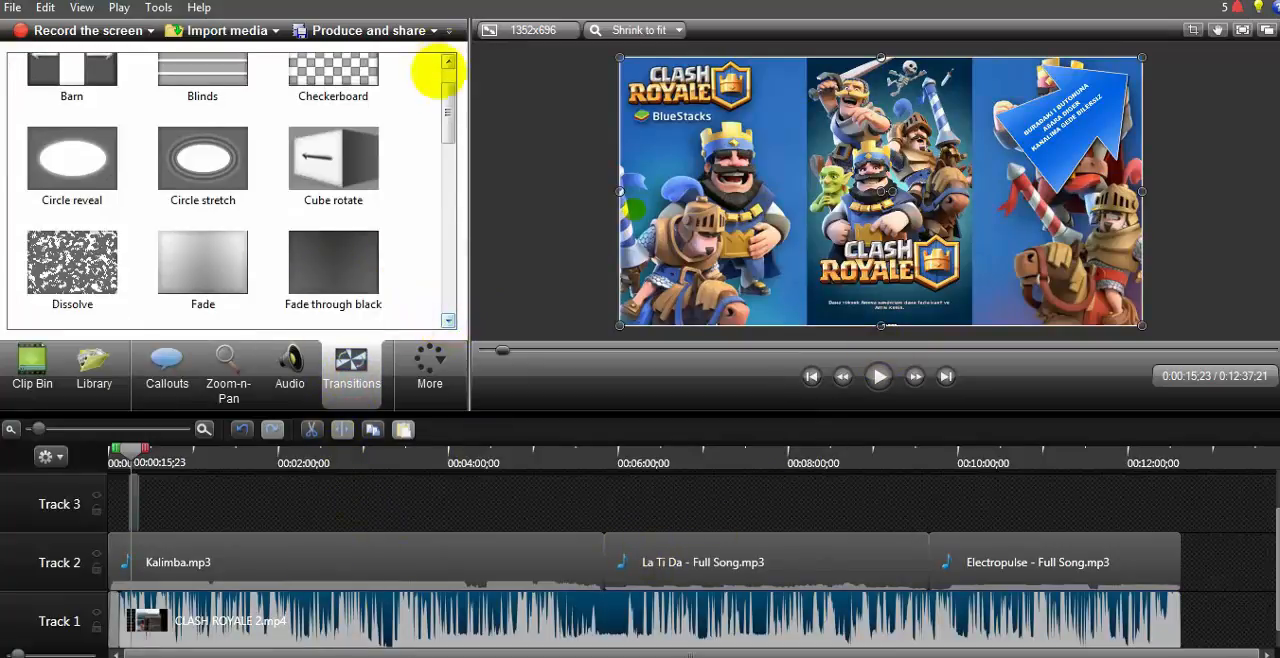
{"action": "left_click_drag", "start_coordinate": [449, 119], "coordinate": [449, 97]}
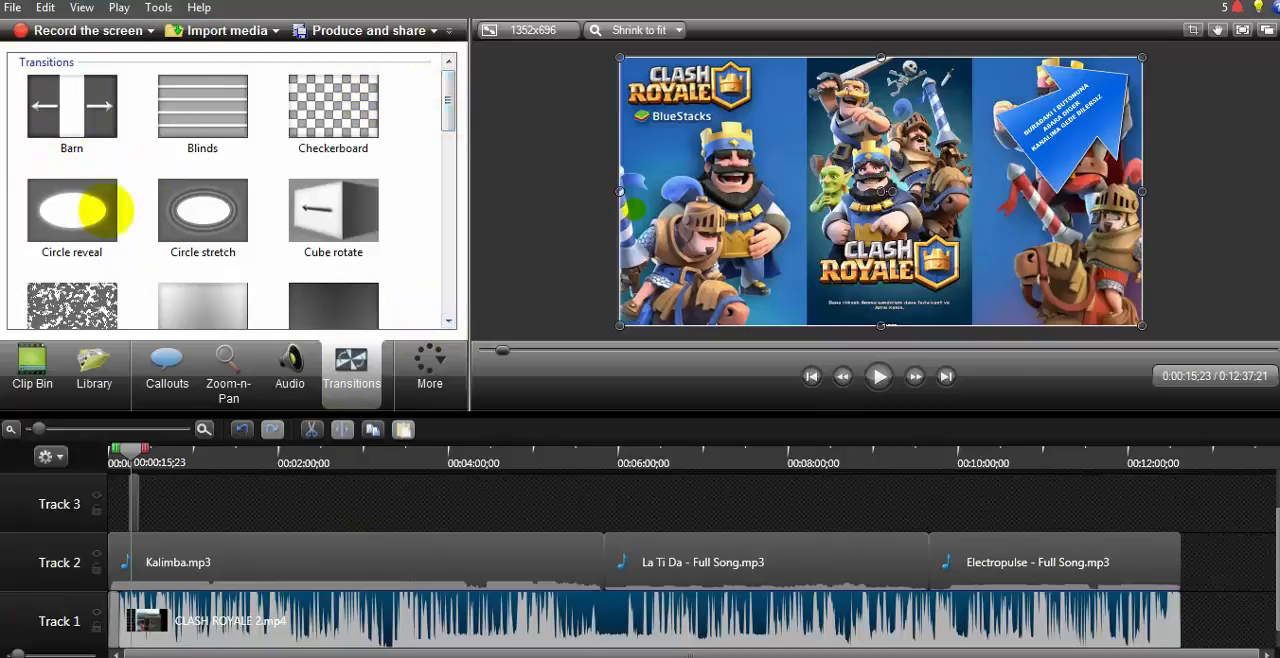
{"action": "scroll", "coordinate": [448, 320], "scroll_direction": "down", "scroll_amount": 3}
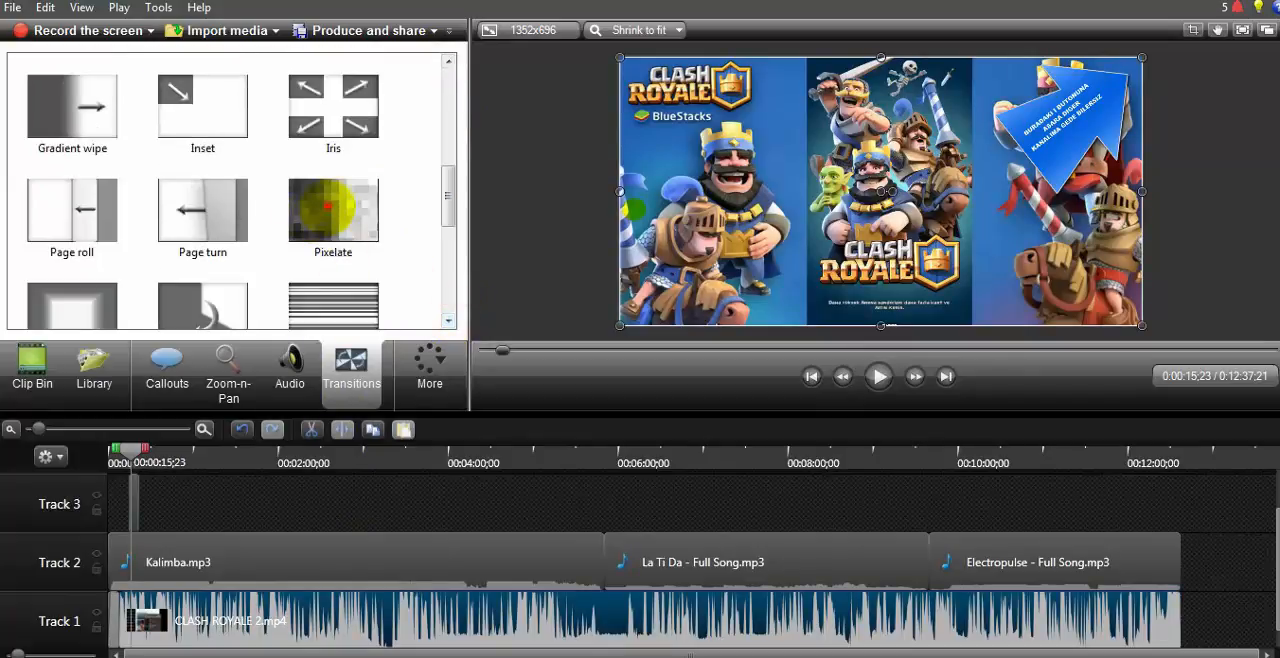
{"action": "left_click_drag", "start_coordinate": [327, 205], "coordinate": [196, 385]}
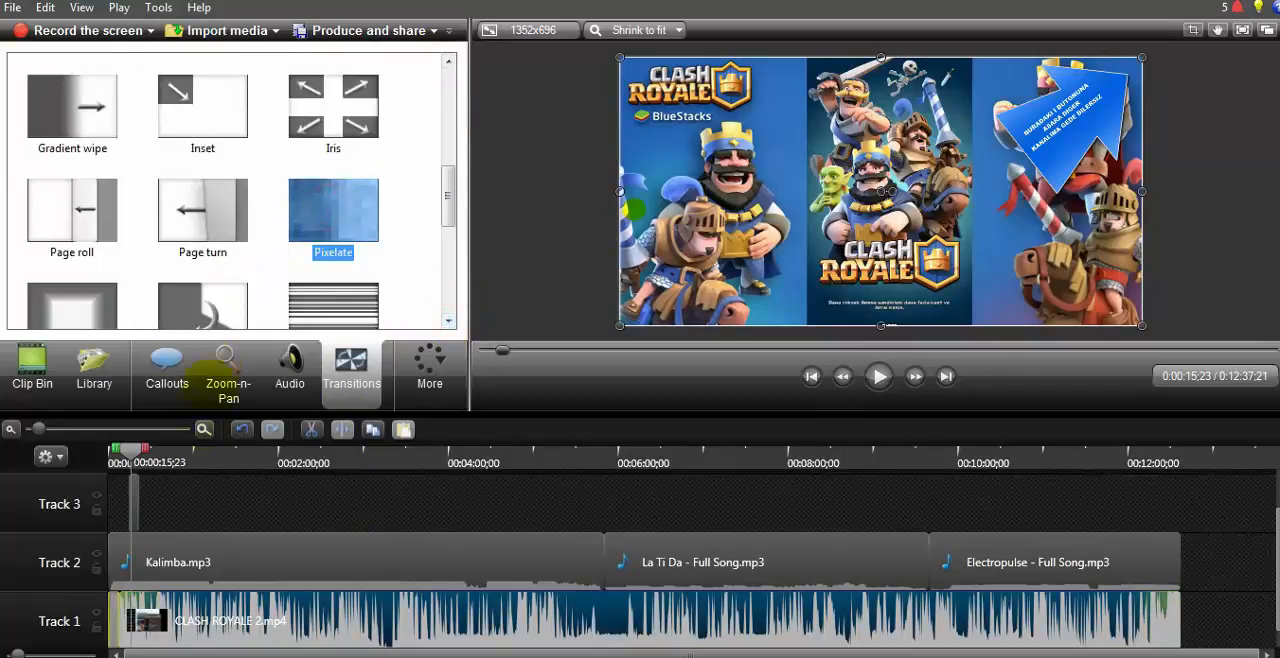
{"action": "left_click_drag", "start_coordinate": [170, 503], "coordinate": [174, 506]}
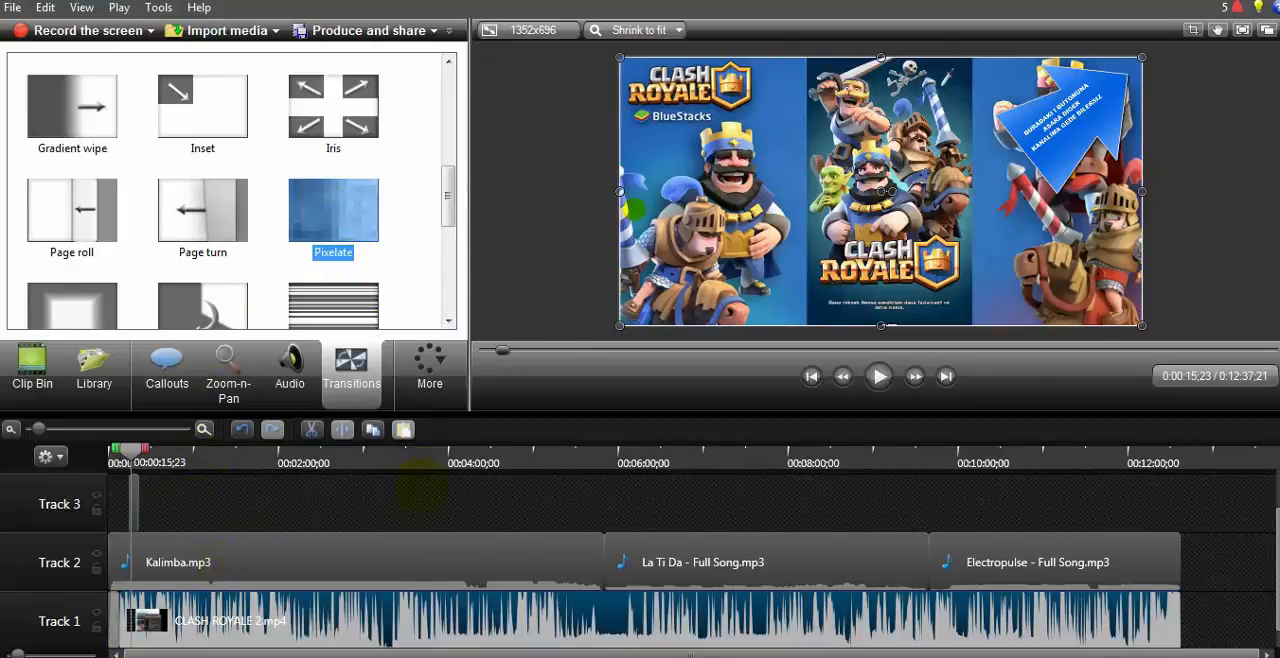
{"action": "left_click", "coordinate": [418, 505]}
Step: Return the playhead to the start of the timeline and preview the opening intro
{"action": "left_click_drag", "start_coordinate": [130, 445], "coordinate": [112, 447]}
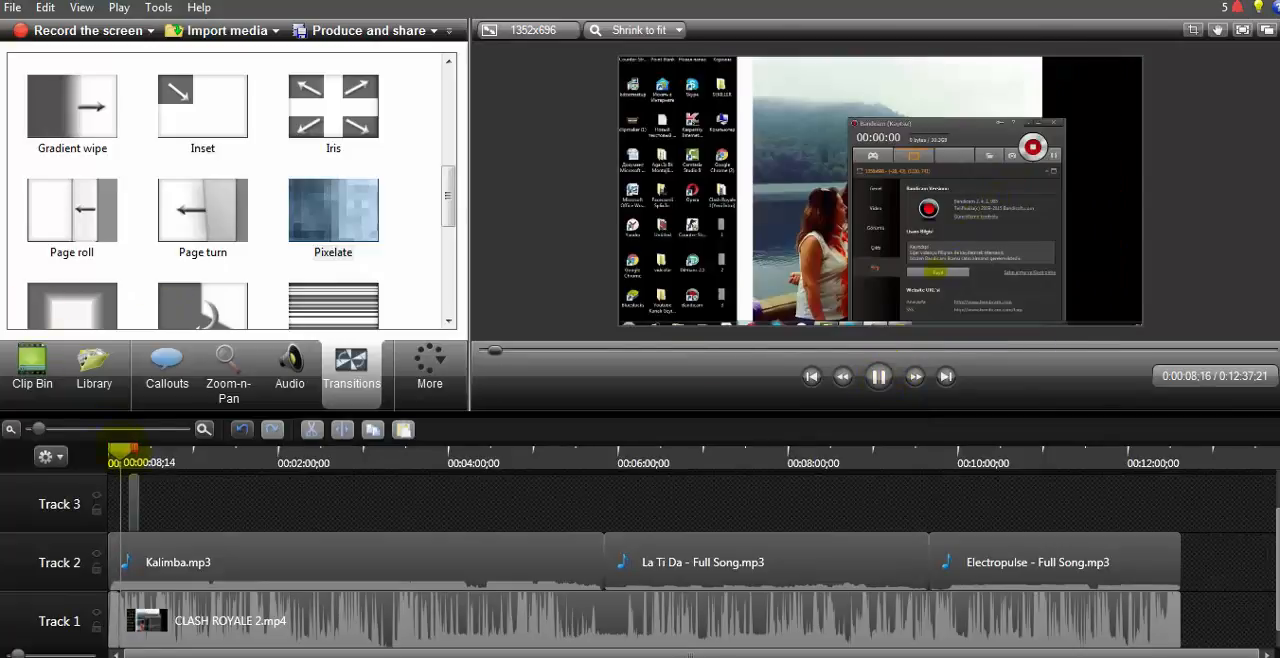
{"action": "left_click_drag", "start_coordinate": [122, 451], "coordinate": [96, 452]}
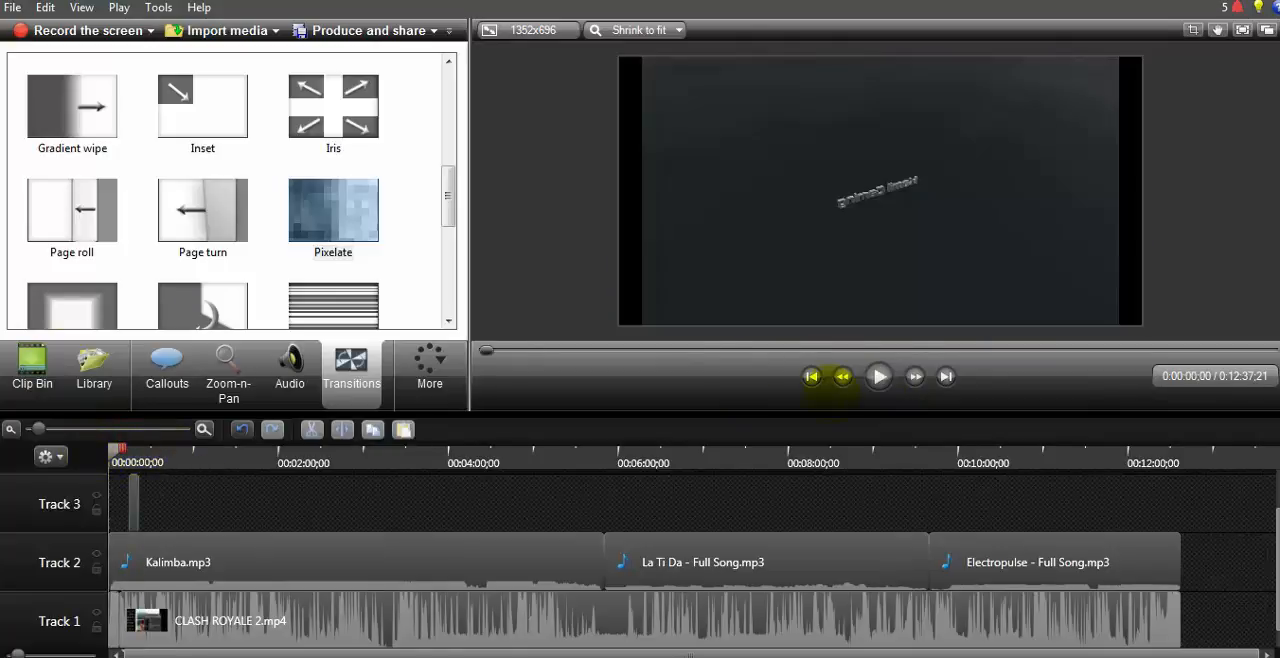
{"action": "left_click", "coordinate": [879, 376]}
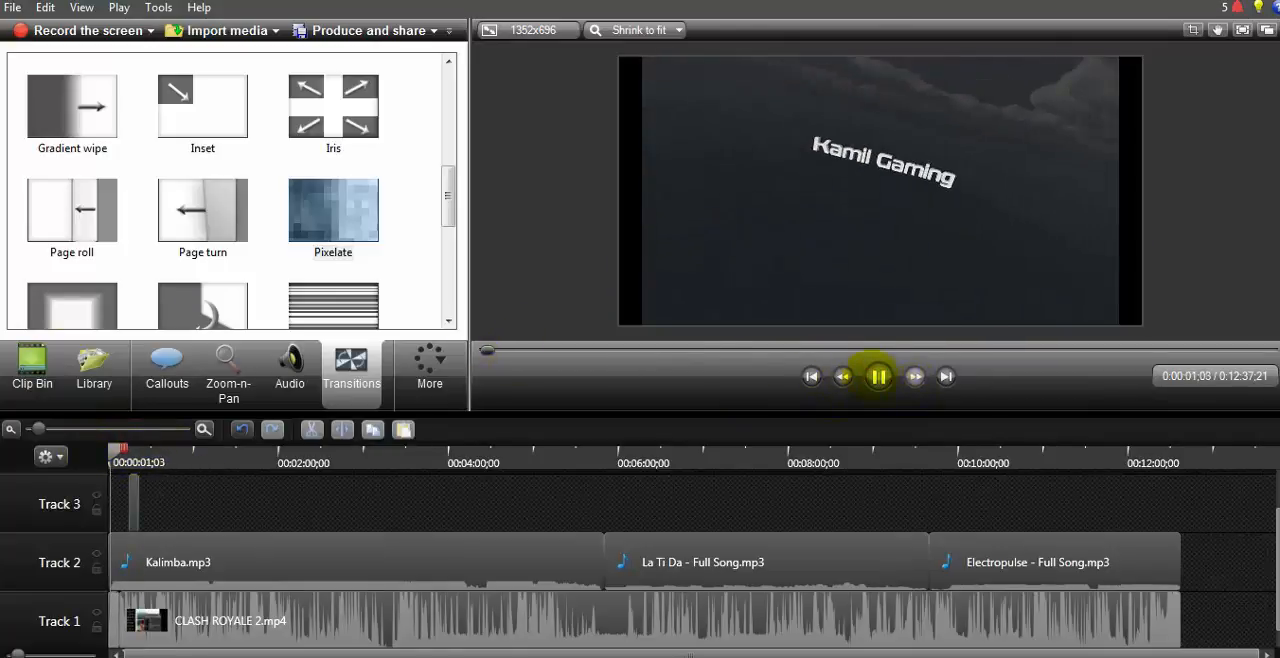
{"action": "left_click", "coordinate": [879, 376]}
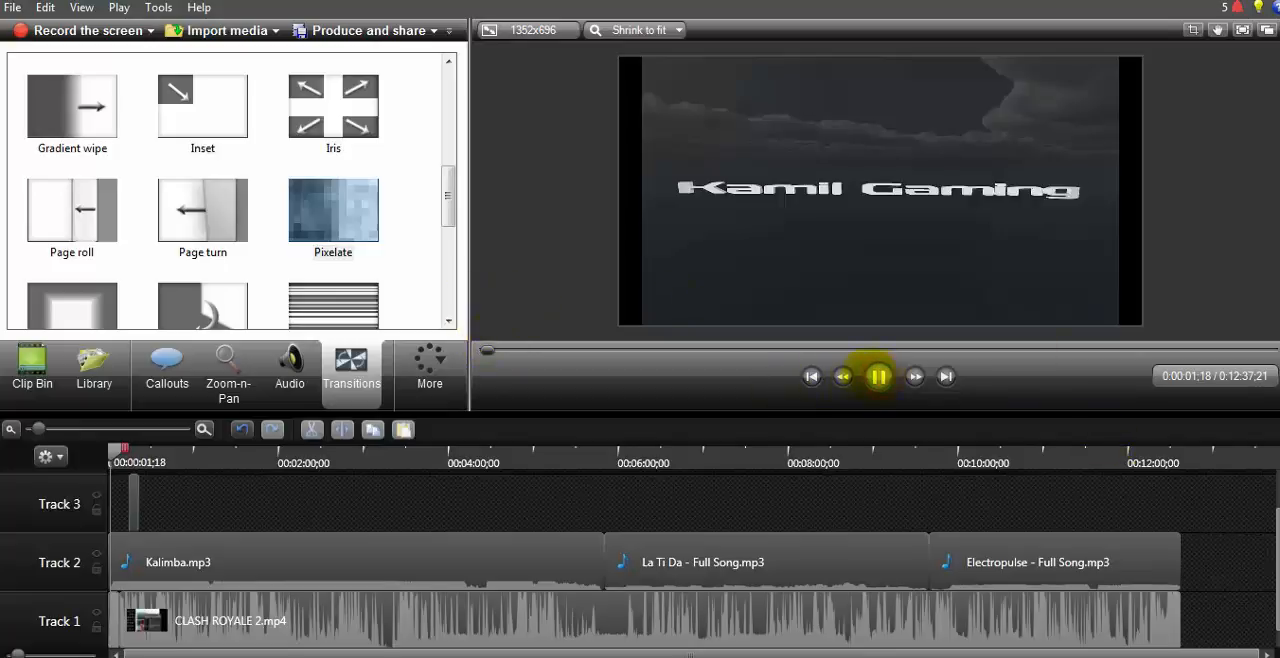
{"action": "left_click", "coordinate": [878, 376]}
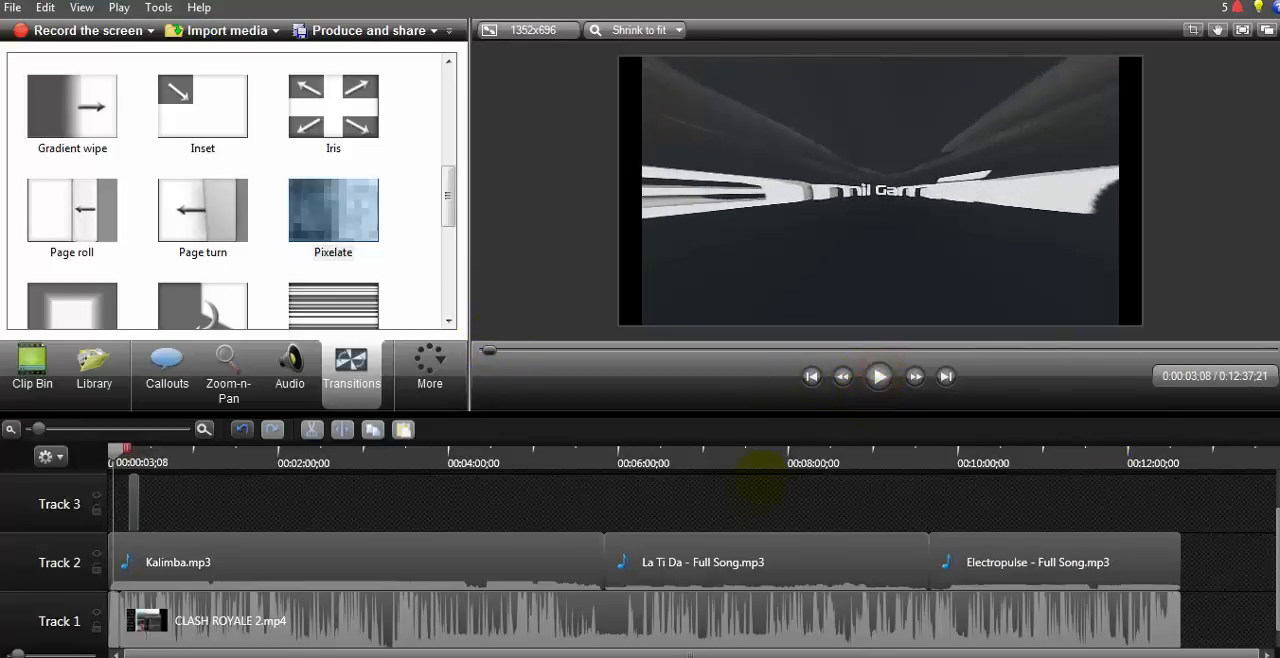
Step: Lower the system volume and resume previewing the opening intro
{"action": "left_click", "coordinate": [1192, 656]}
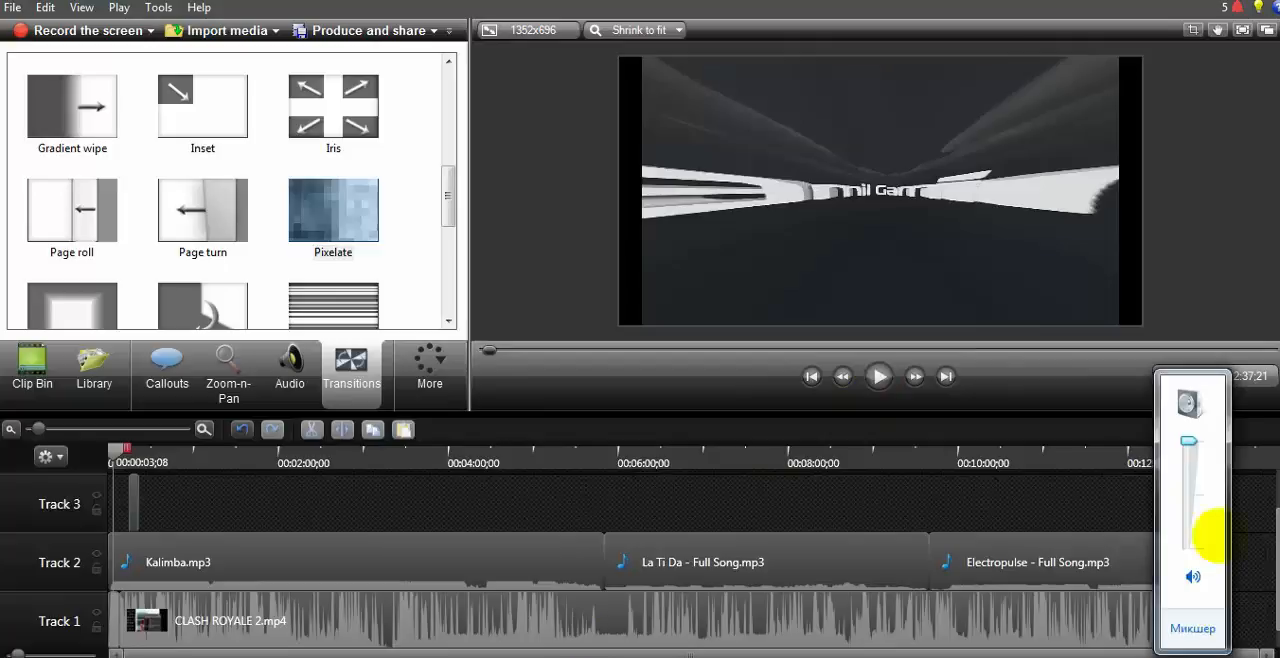
{"action": "left_click_drag", "start_coordinate": [1191, 440], "coordinate": [1189, 523]}
{"action": "left_click", "coordinate": [879, 376]}
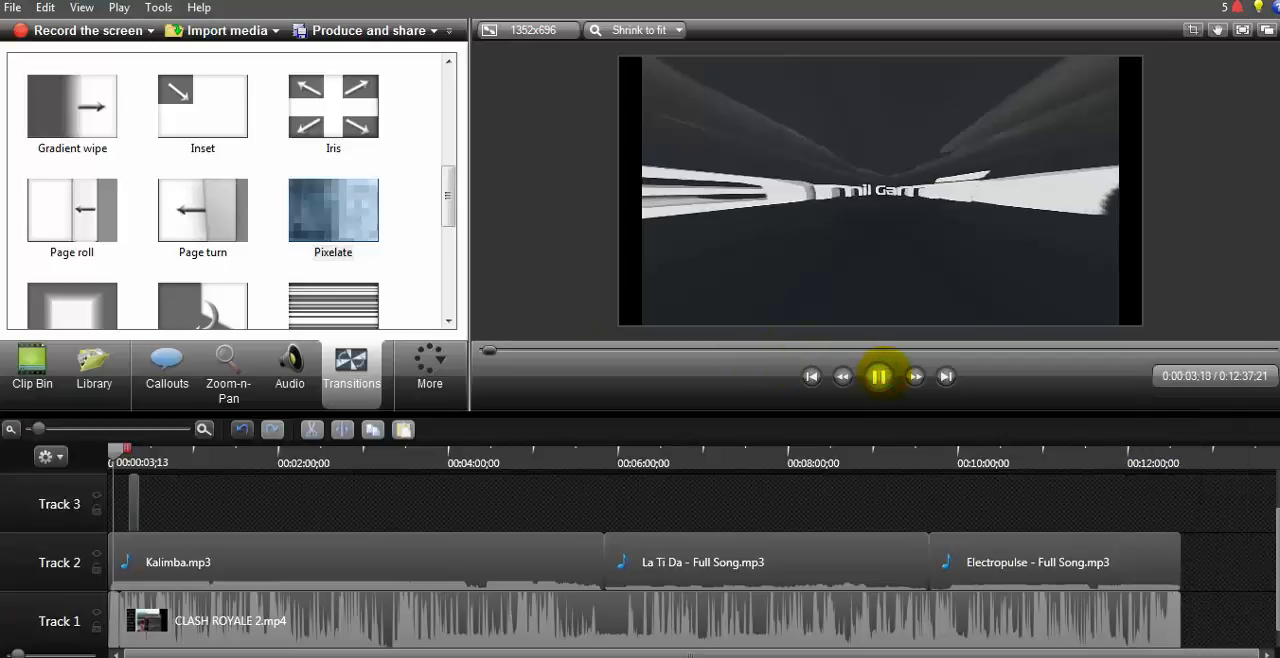
{"action": "left_click", "coordinate": [879, 376]}
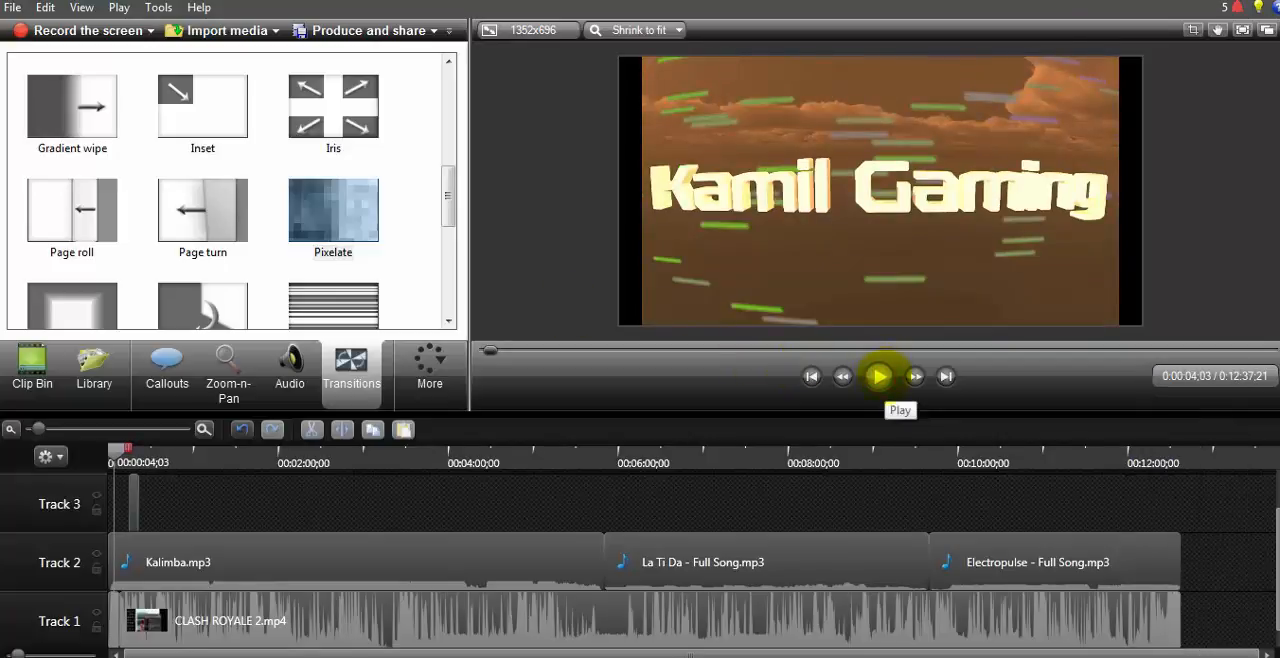
{"action": "left_click", "coordinate": [879, 376]}
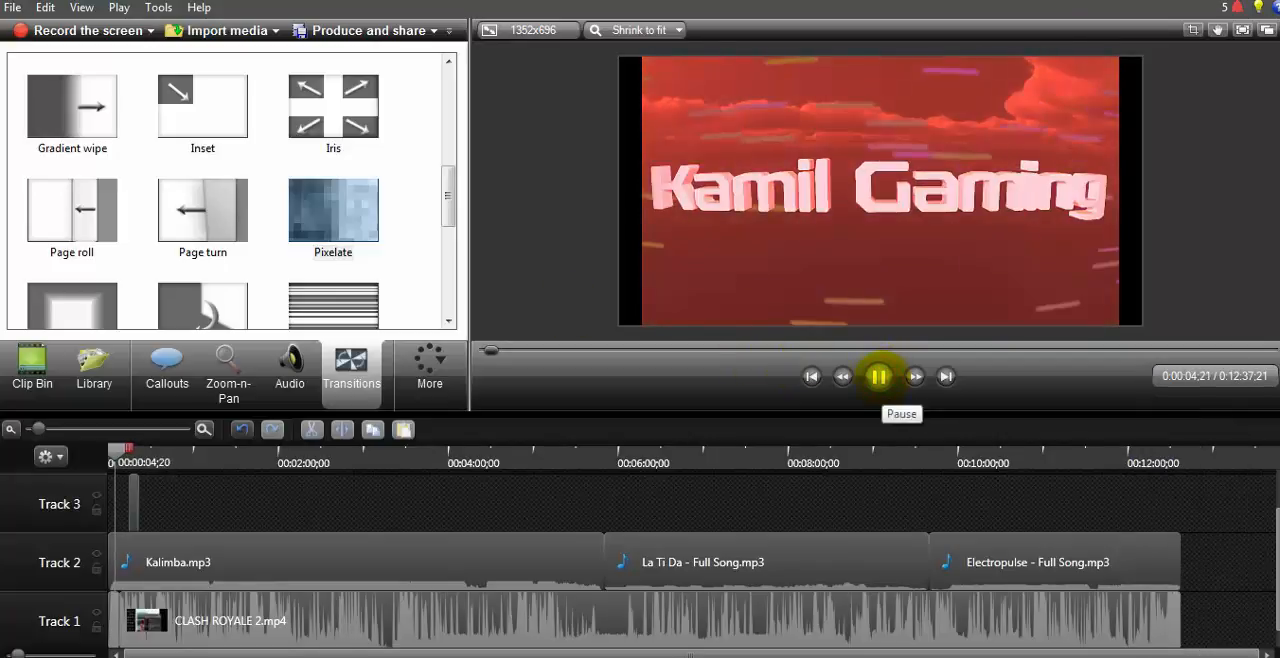
Step: Preview the opening intro through to the Clash Royale title image and pause playback there
{"action": "left_click", "coordinate": [879, 376]}
{"action": "left_click", "coordinate": [879, 376]}
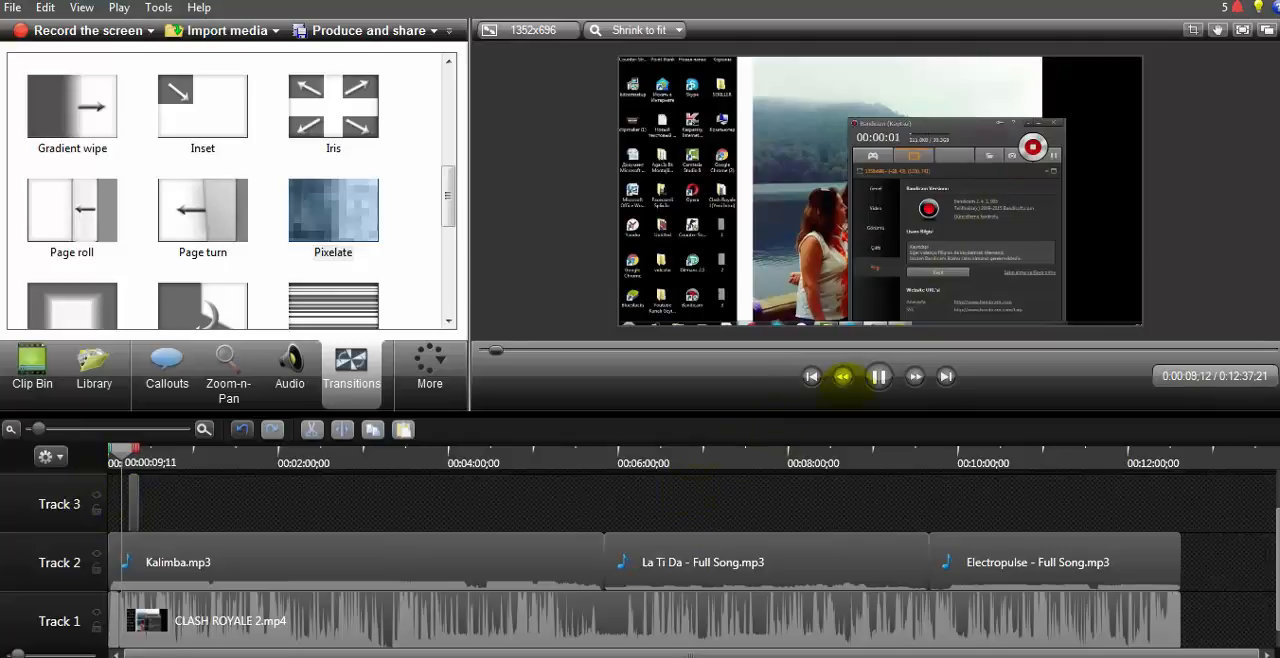
{"action": "left_click", "coordinate": [879, 376]}
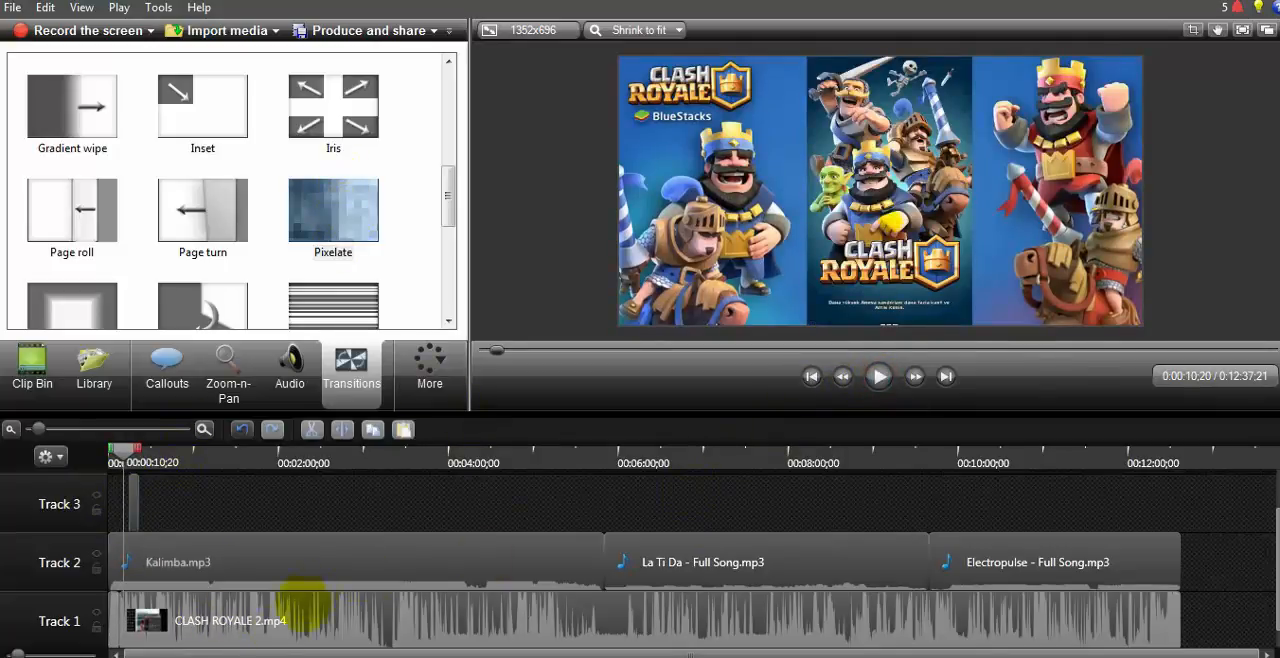
Step: Apply the Pixelate transition to the CLASH ROYALE 2.mp4 clip on Track 1 and preview the opening briefly
{"action": "left_click_drag", "start_coordinate": [360, 207], "coordinate": [1160, 619]}
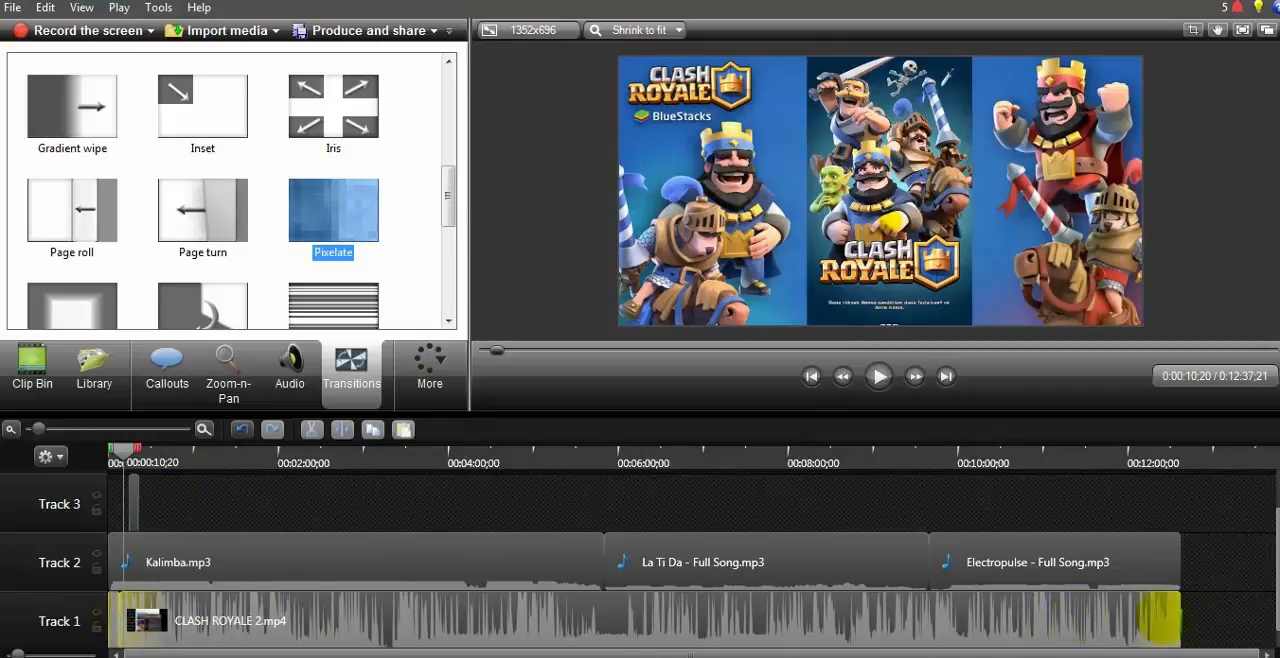
{"action": "left_click_drag", "start_coordinate": [630, 602], "coordinate": [142, 622]}
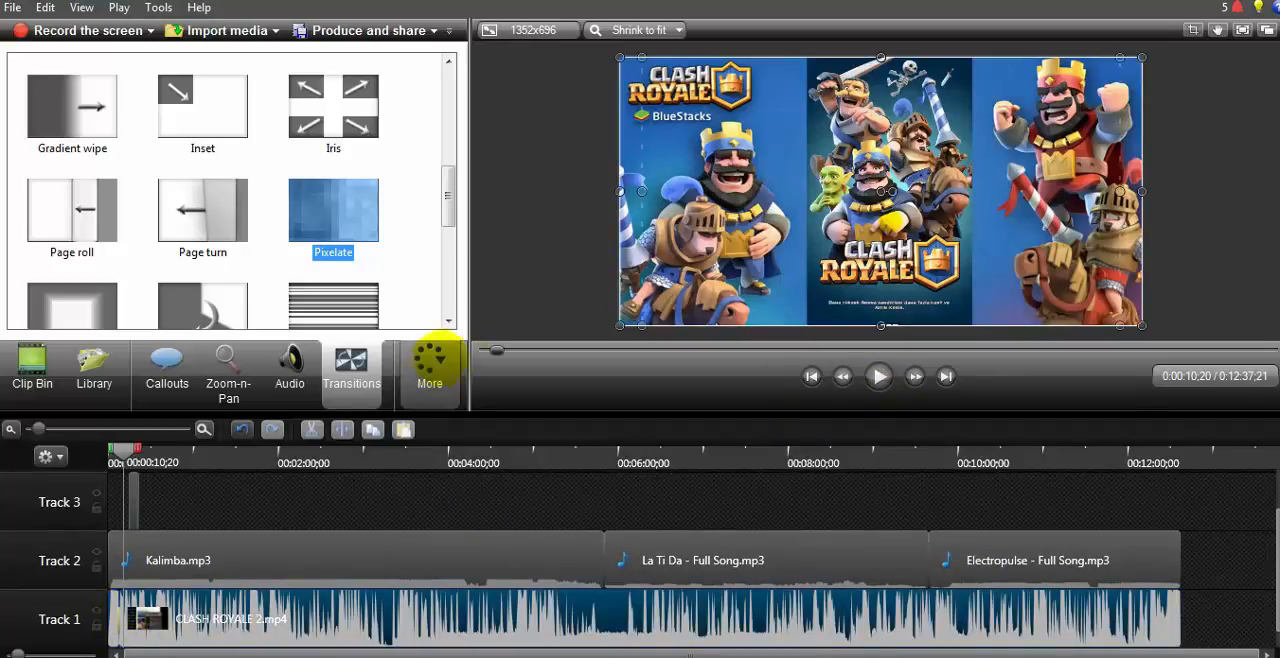
{"action": "left_click", "coordinate": [843, 376]}
{"action": "left_click", "coordinate": [879, 376]}
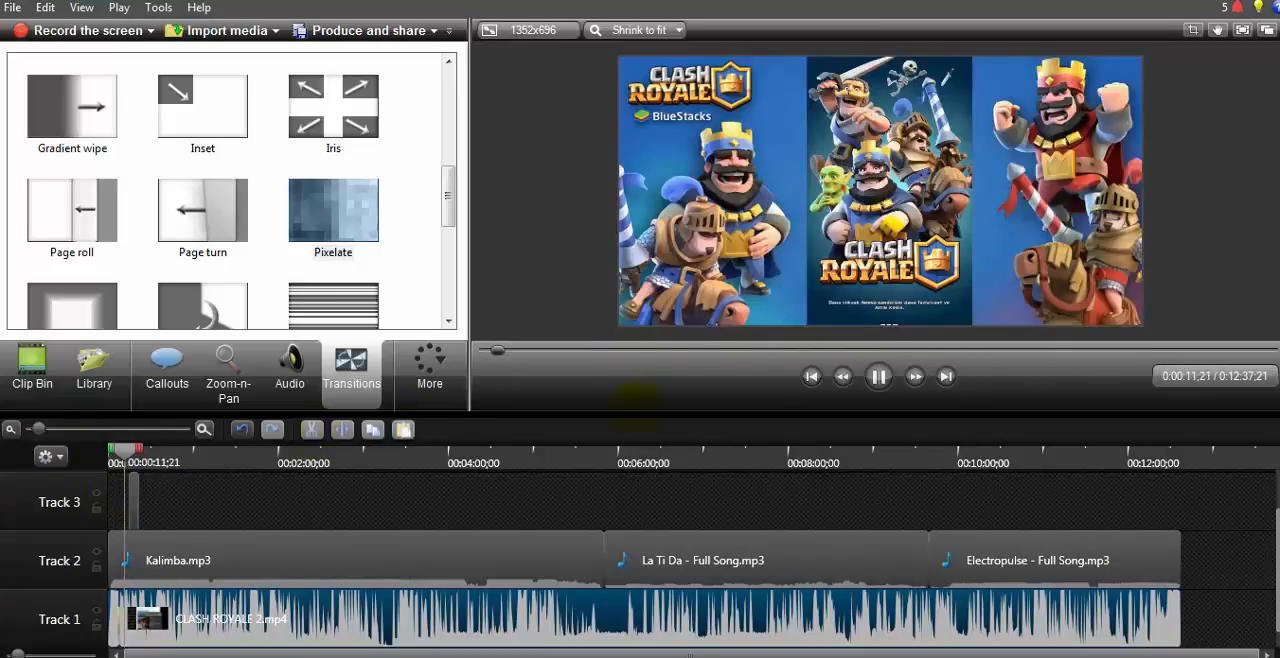
{"action": "left_click", "coordinate": [879, 376]}
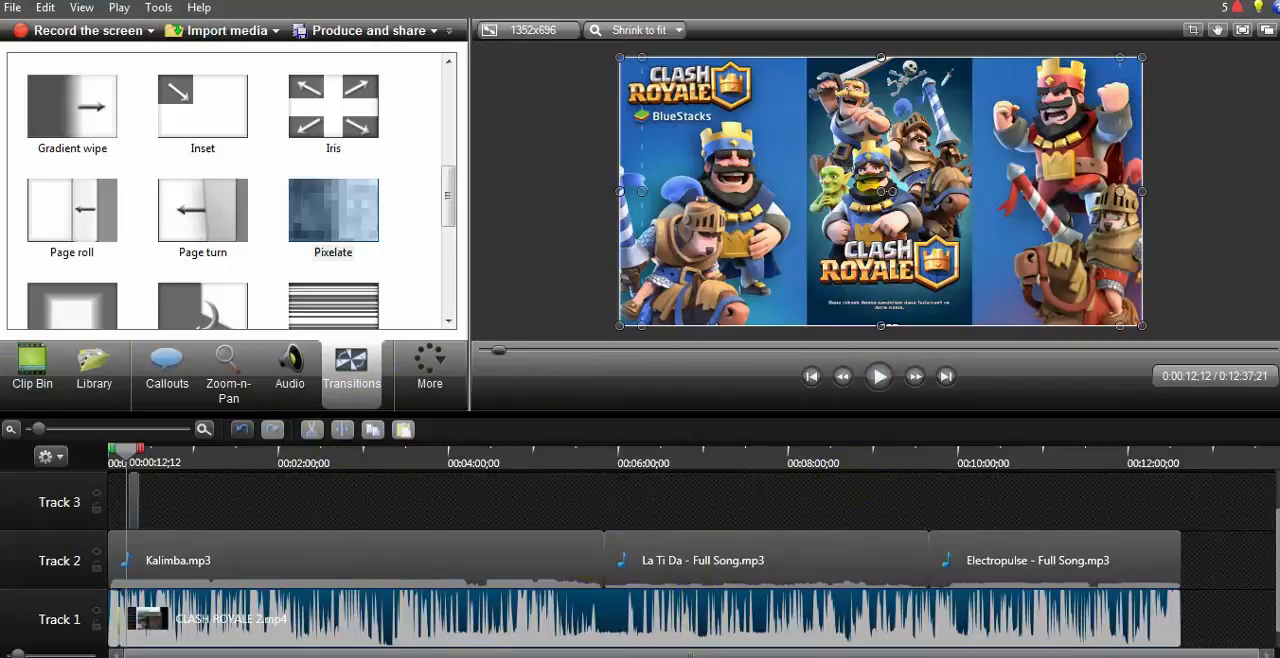
{"action": "key", "text": "alt+Tab"}
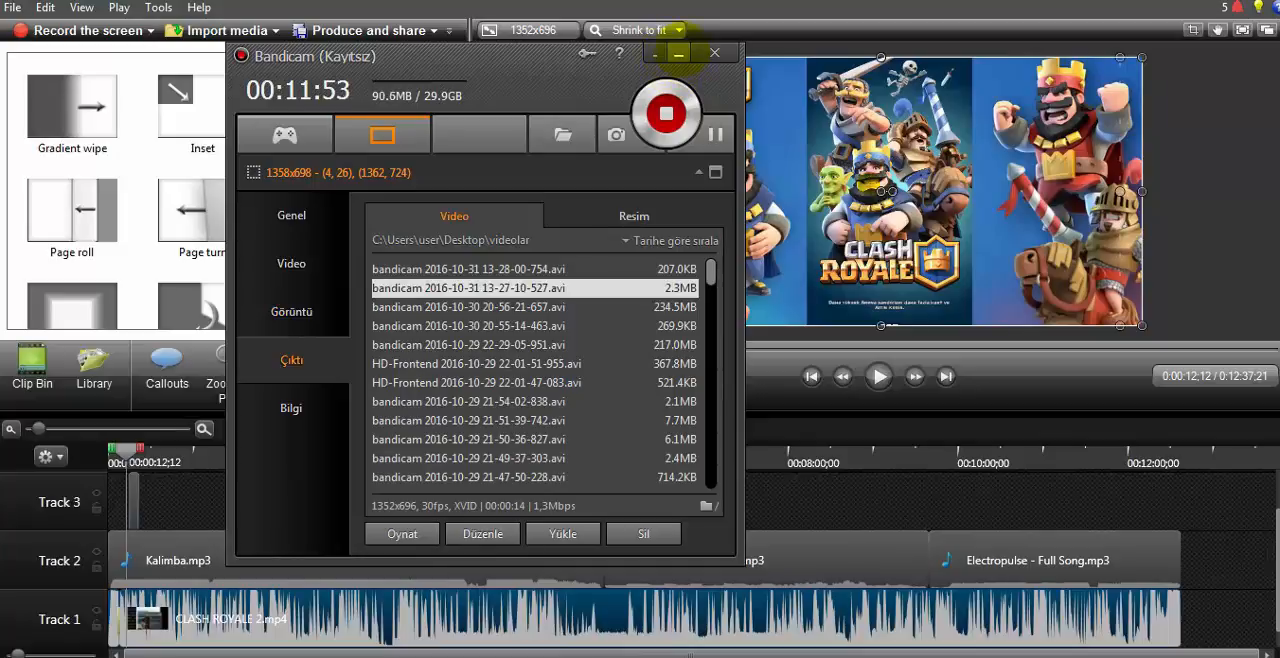
{"action": "left_click", "coordinate": [679, 53]}
{"action": "mouse_move", "coordinate": [448, 191]}
{"action": "left_mouse_down"}
{"action": "mouse_move", "coordinate": [440, 300]}
{"action": "mouse_move", "coordinate": [443, 186]}
{"action": "left_mouse_up"}
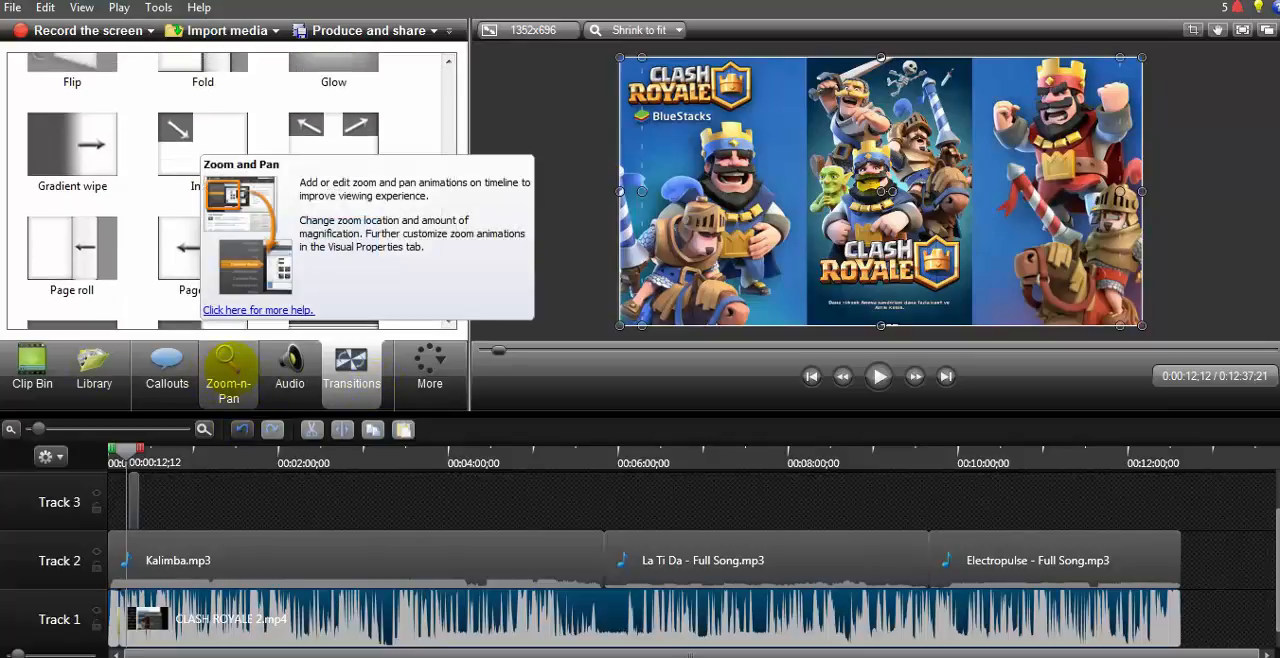
{"action": "left_click", "coordinate": [429, 366]}
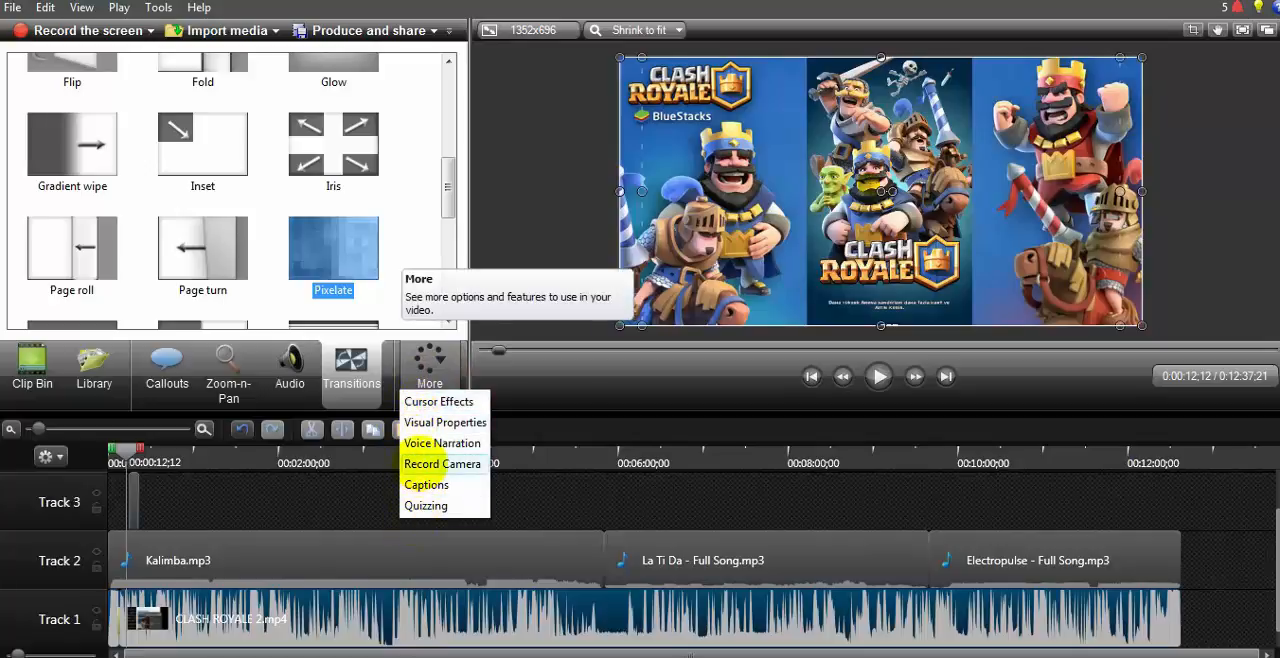
Step: Open the screen recorder, switch webcam recording on and off again, and close the recorder
{"action": "left_click", "coordinate": [409, 216]}
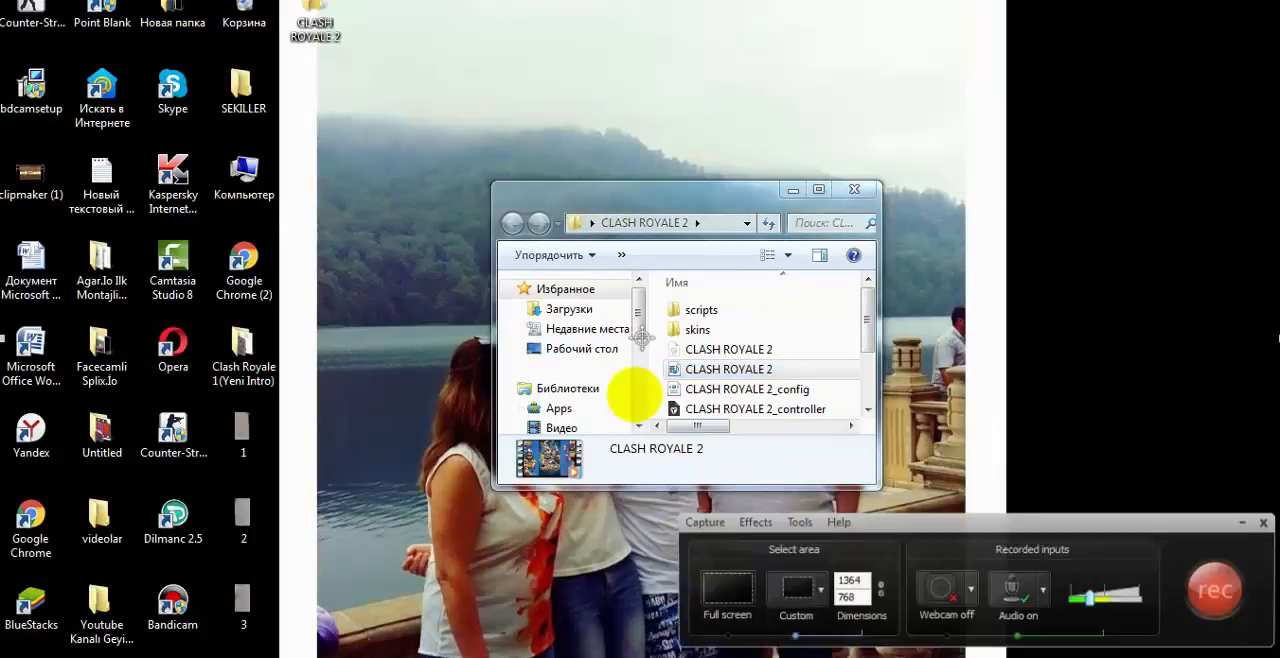
{"action": "left_click_drag", "start_coordinate": [1105, 522], "coordinate": [1145, 544]}
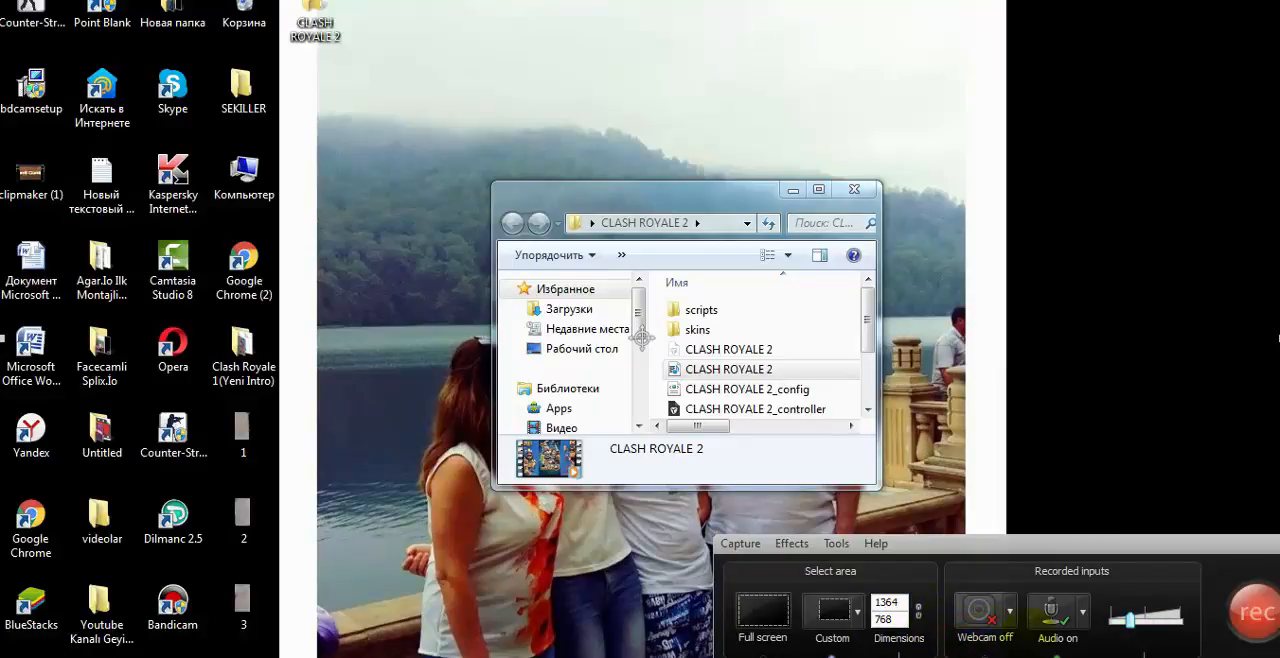
{"action": "left_click", "coordinate": [980, 610]}
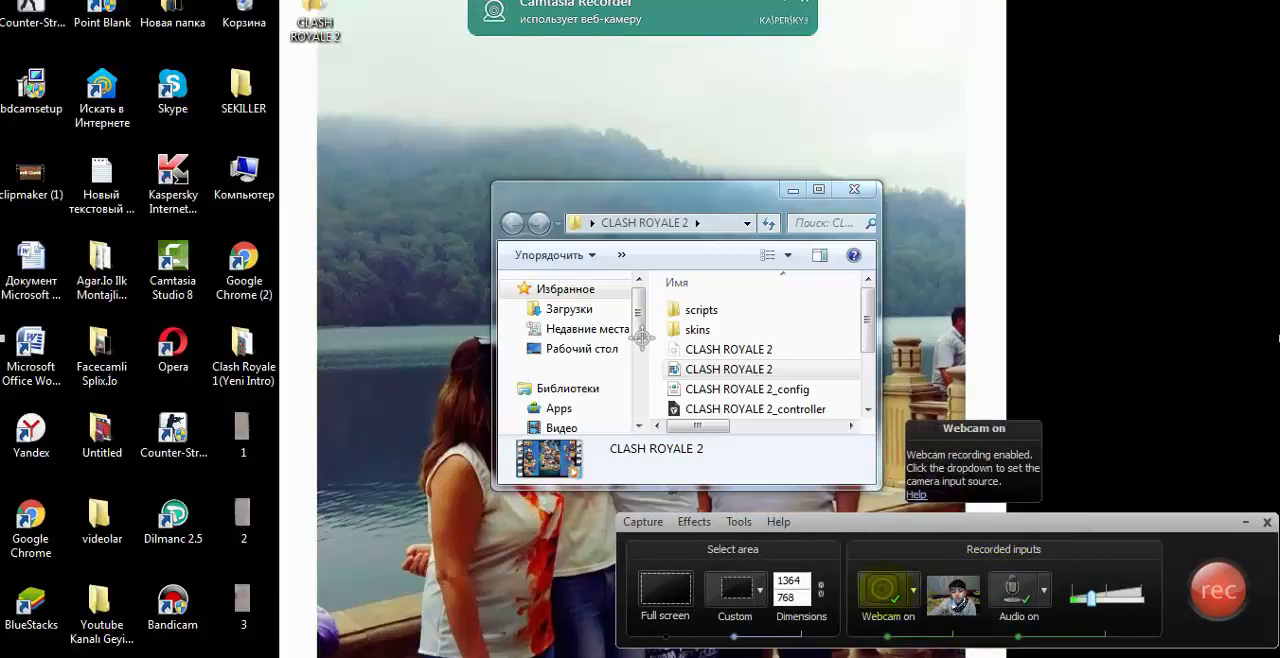
{"action": "left_click", "coordinate": [882, 590]}
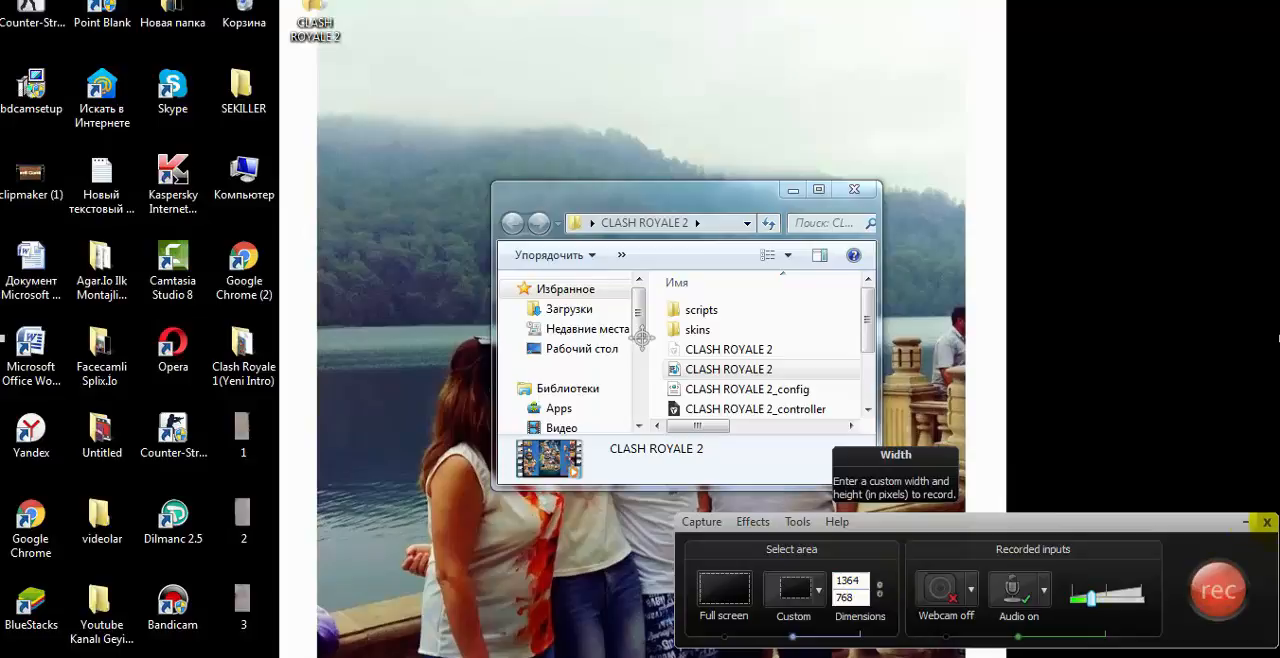
{"action": "left_click", "coordinate": [1266, 521]}
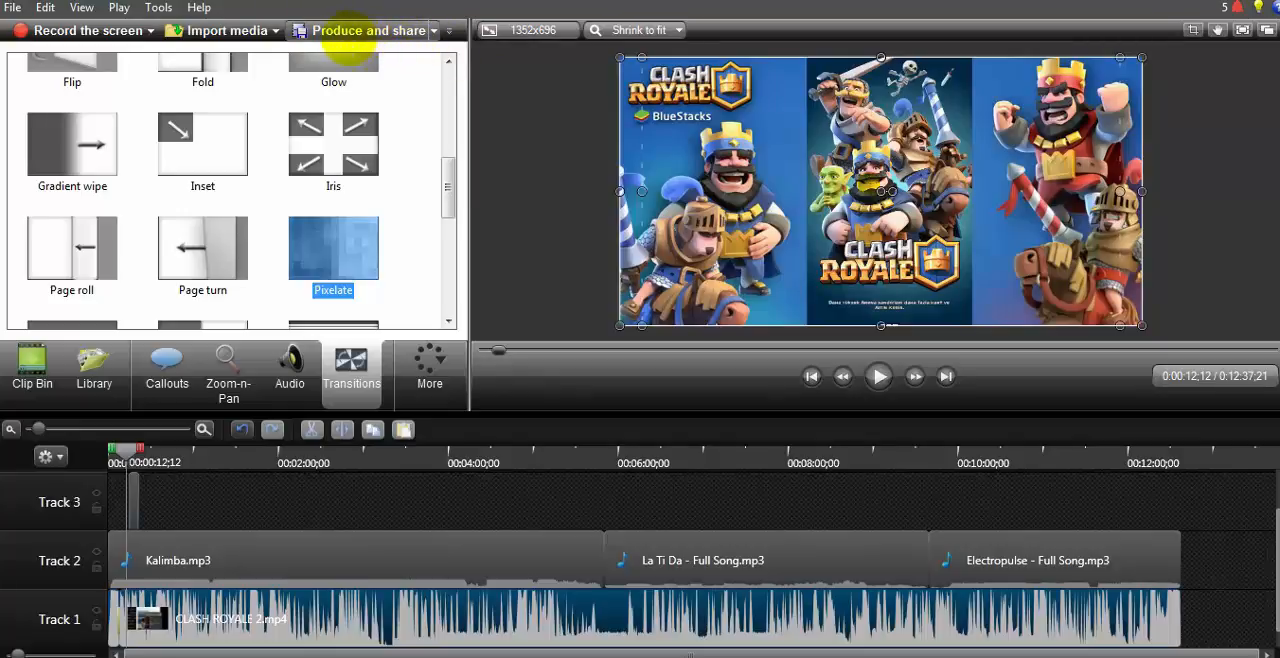
Step: Start producing the video with the MP4 with Smart Player (up to 720p) preset and continue to the save settings
{"action": "left_click", "coordinate": [362, 30]}
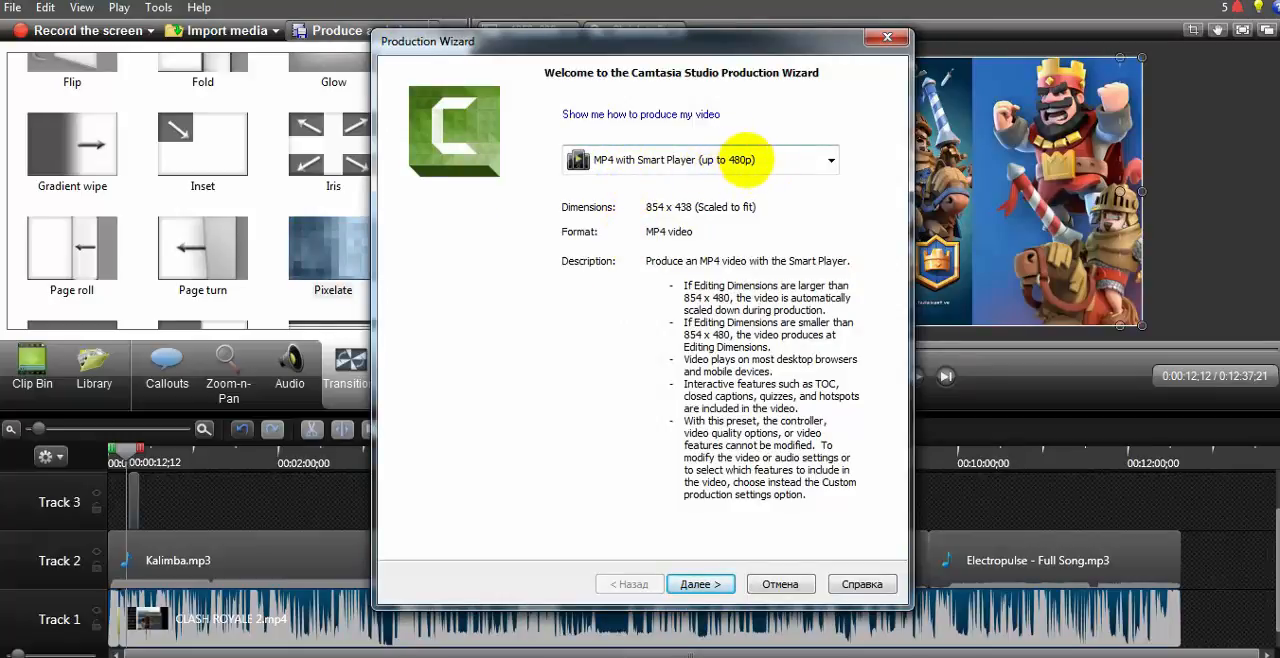
{"action": "left_click", "coordinate": [734, 160]}
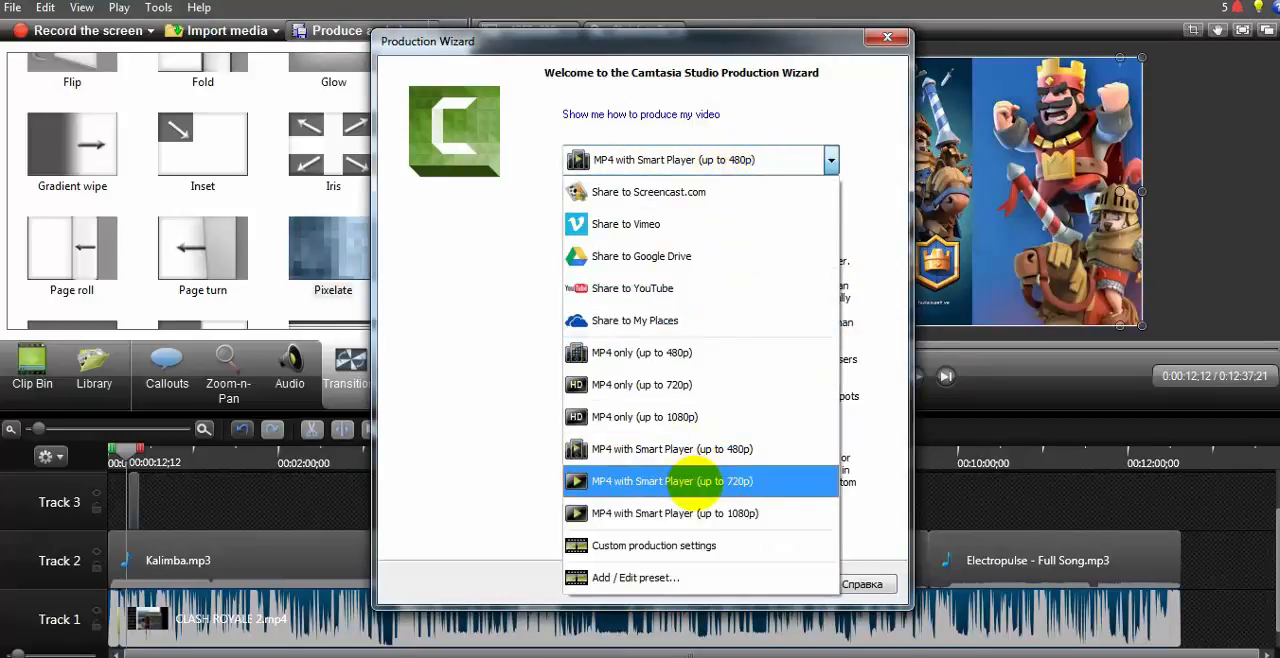
{"action": "left_click", "coordinate": [716, 481]}
{"action": "left_click", "coordinate": [700, 584]}
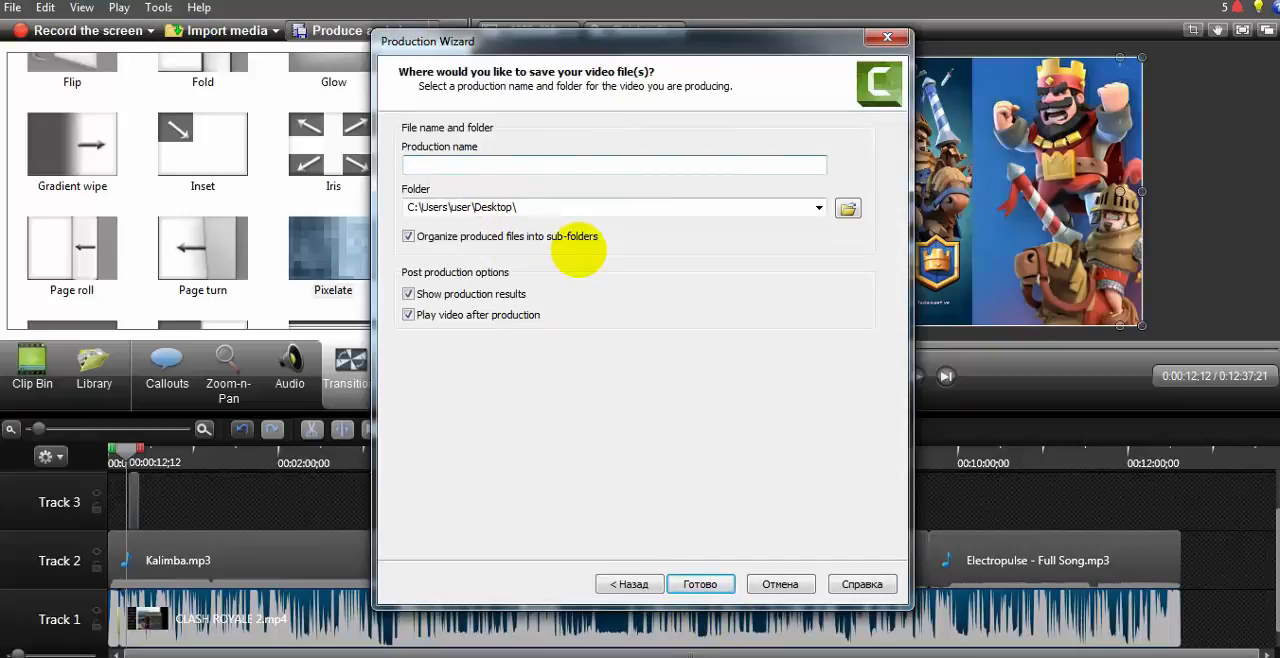
Step: Name the production "Camtacia Studio 8 Den Nece Istifade Edilir"
{"action": "type", "text": "c"}
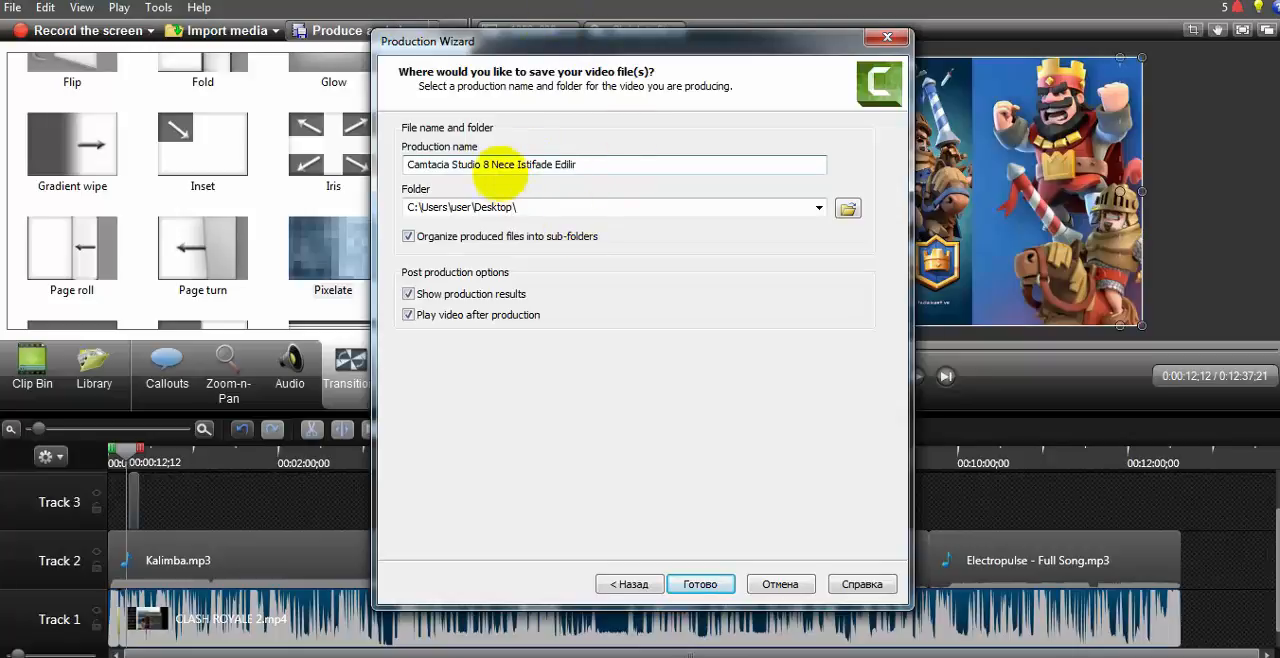
{"action": "left_click", "coordinate": [490, 165]}
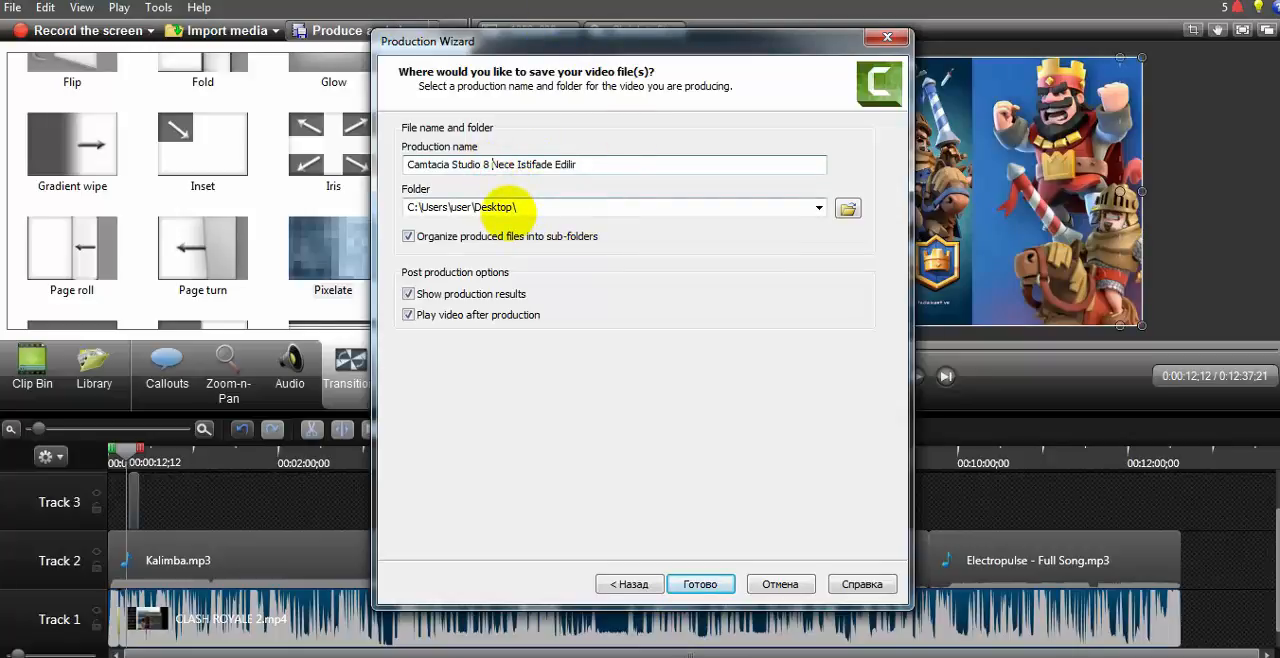
{"action": "type", "text": "Den"}
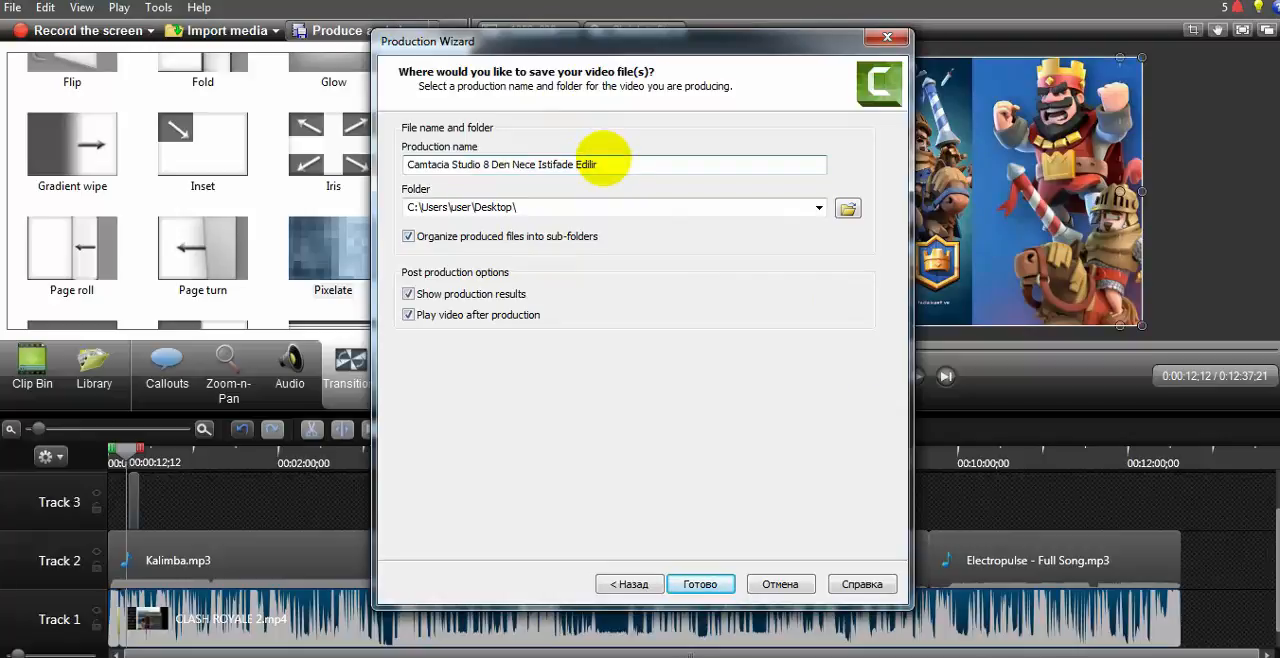
{"action": "left_click", "coordinate": [603, 164]}
{"action": "type", "text": "#"}
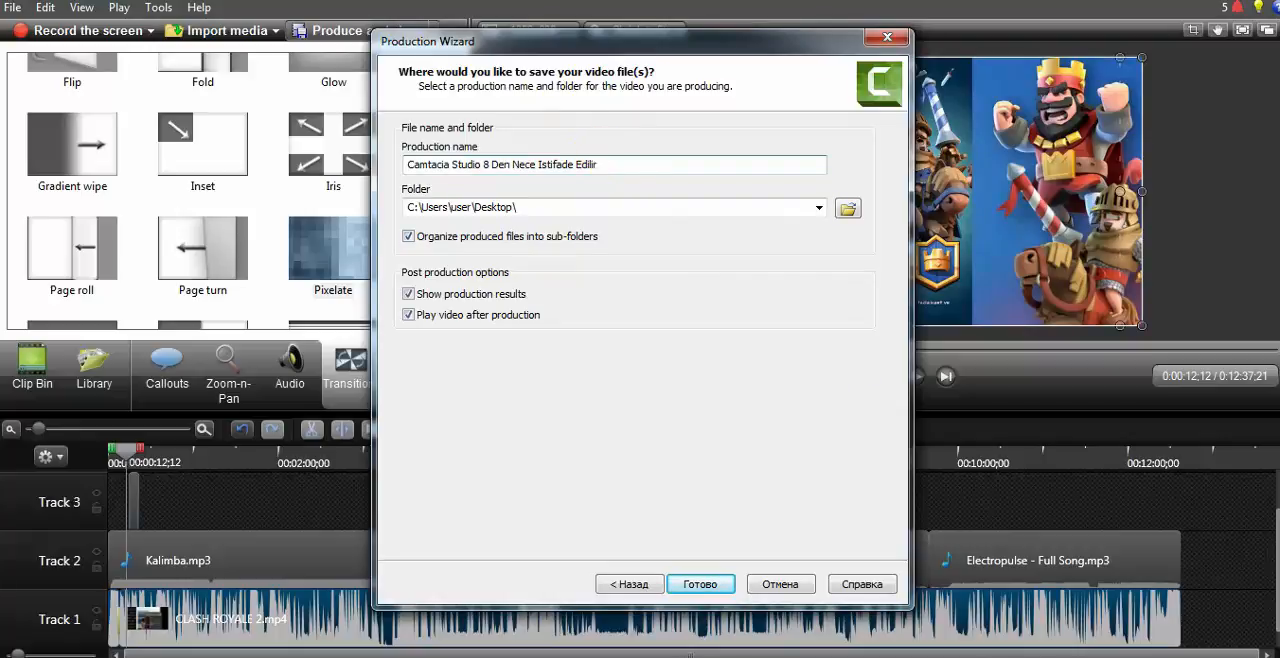
{"action": "left_click", "coordinate": [588, 656]}
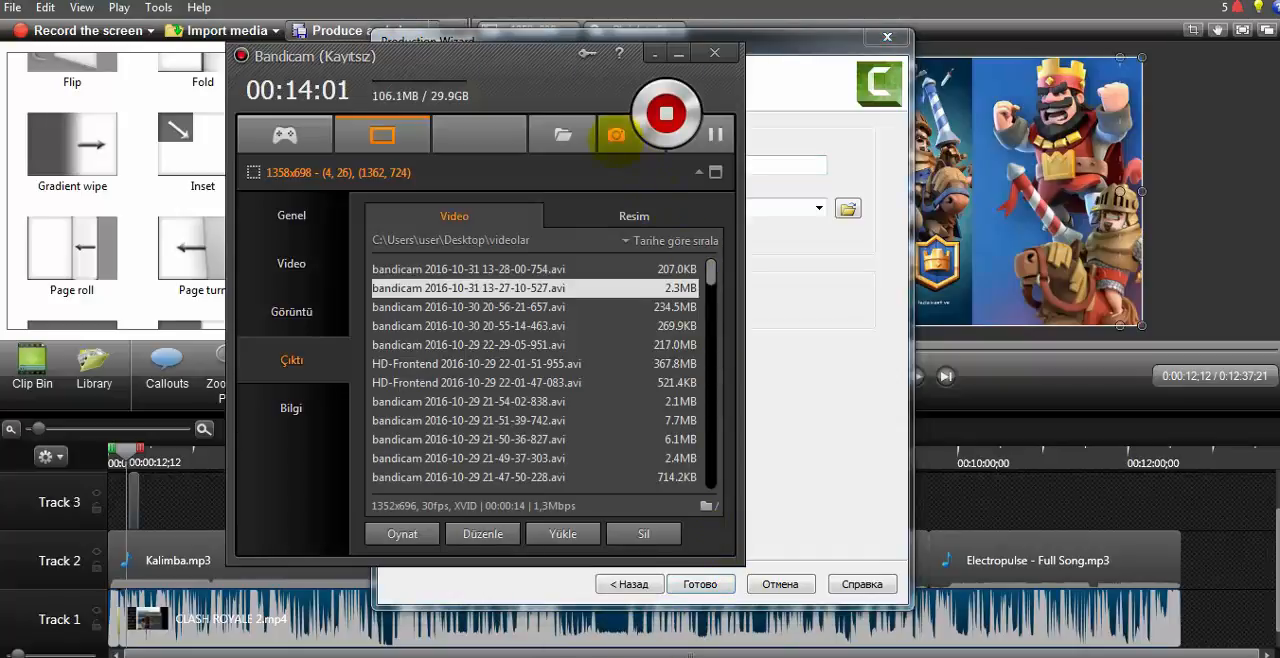
{"action": "left_click", "coordinate": [718, 135]}
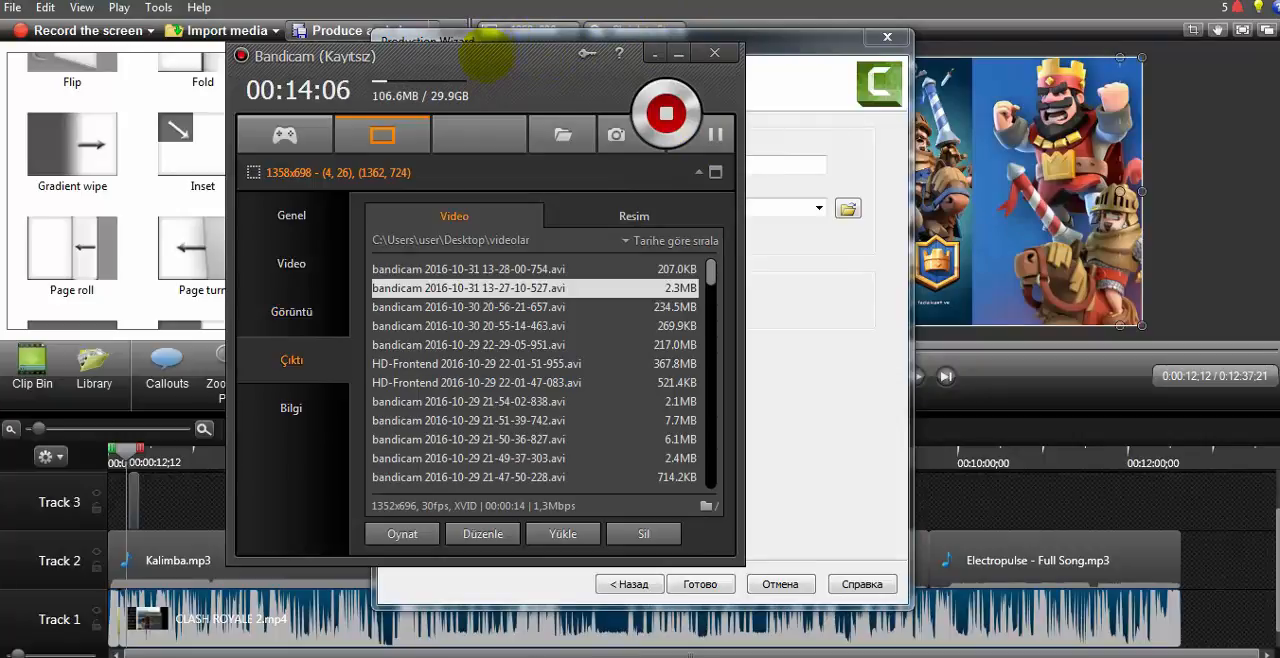
{"action": "left_click", "coordinate": [677, 53]}
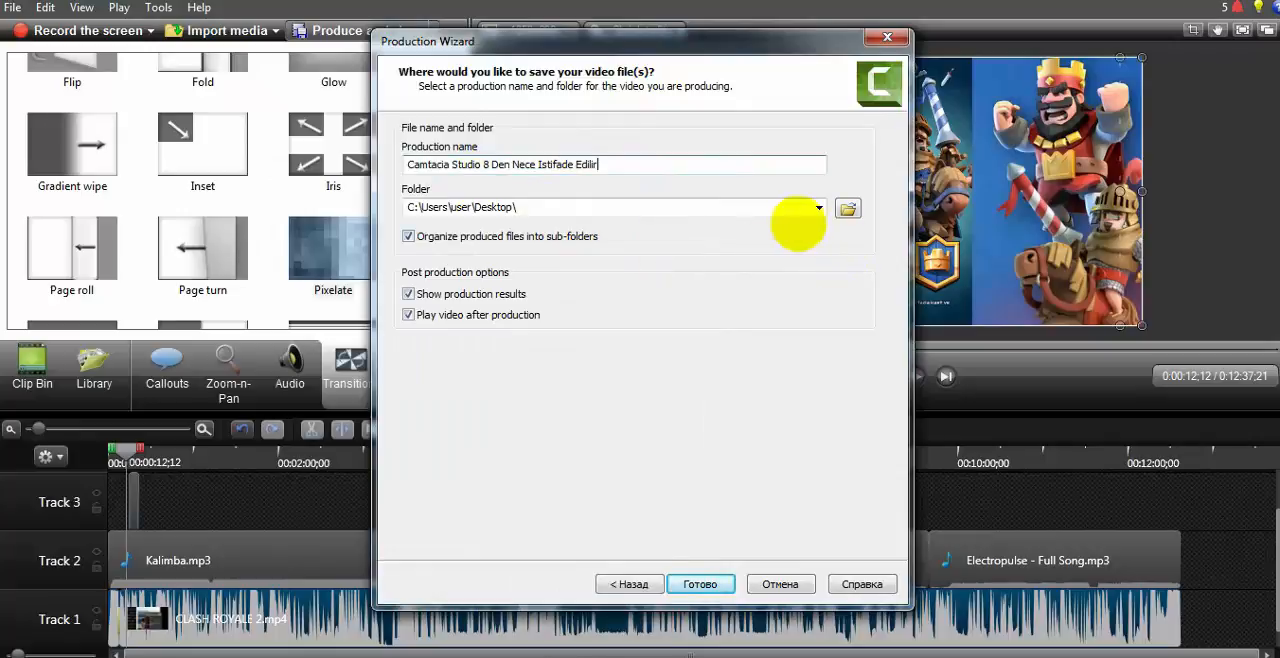
Step: Choose the Desktop as the output folder for the MP4 file and start rendering the video
{"action": "left_click", "coordinate": [818, 207]}
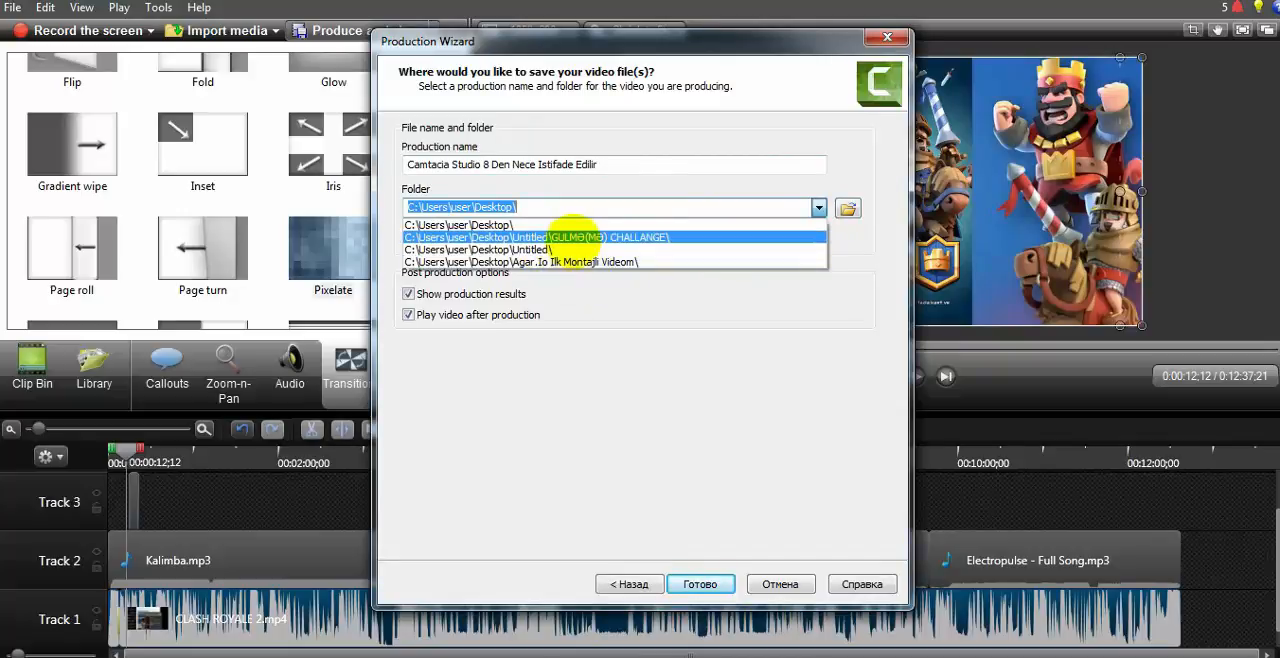
{"action": "left_click", "coordinate": [570, 205]}
{"action": "left_click", "coordinate": [849, 207]}
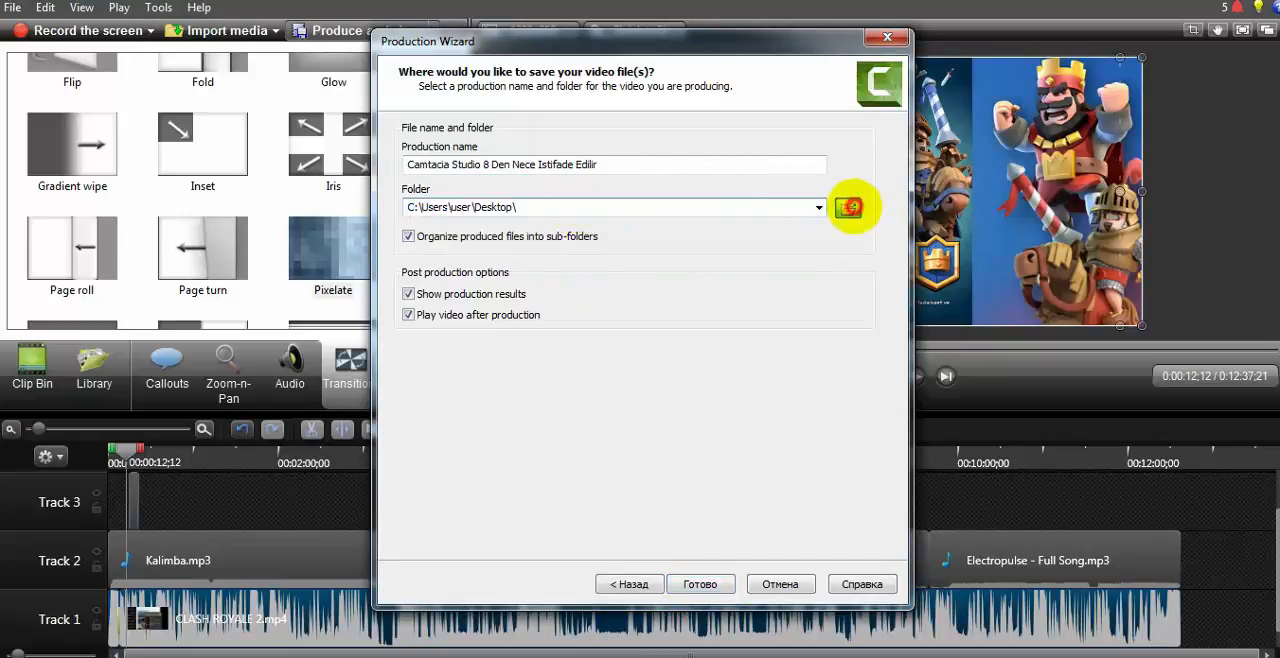
{"action": "left_click", "coordinate": [420, 248]}
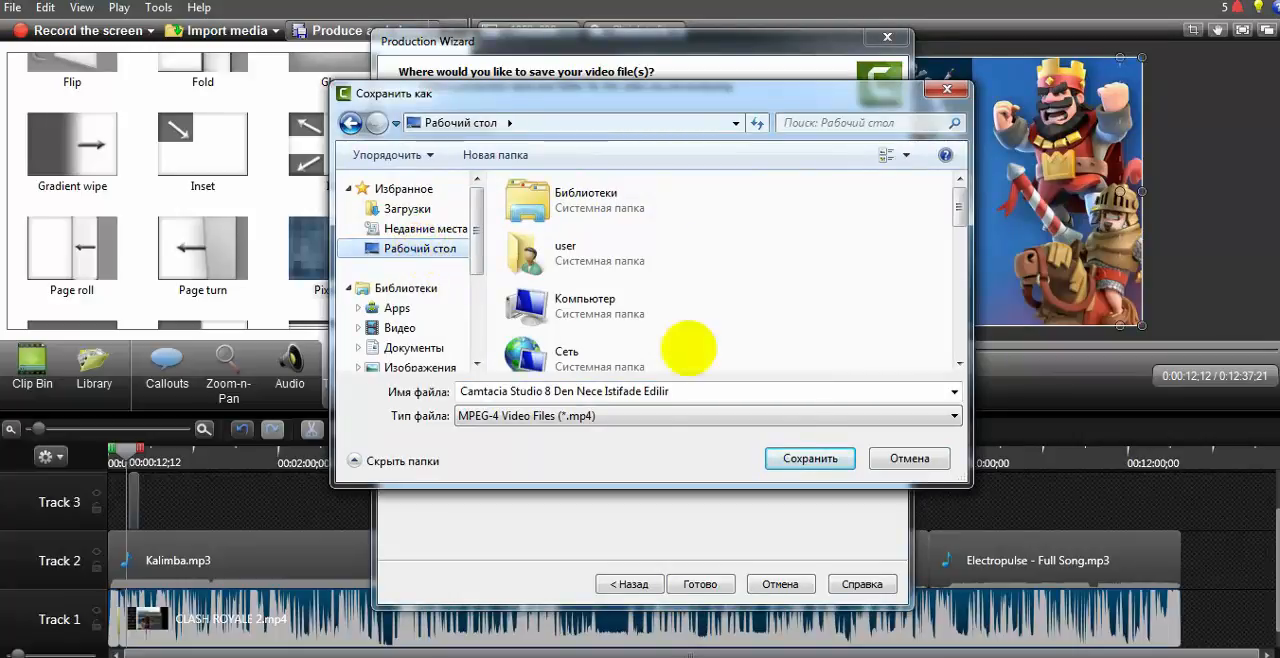
{"action": "left_click", "coordinate": [799, 463]}
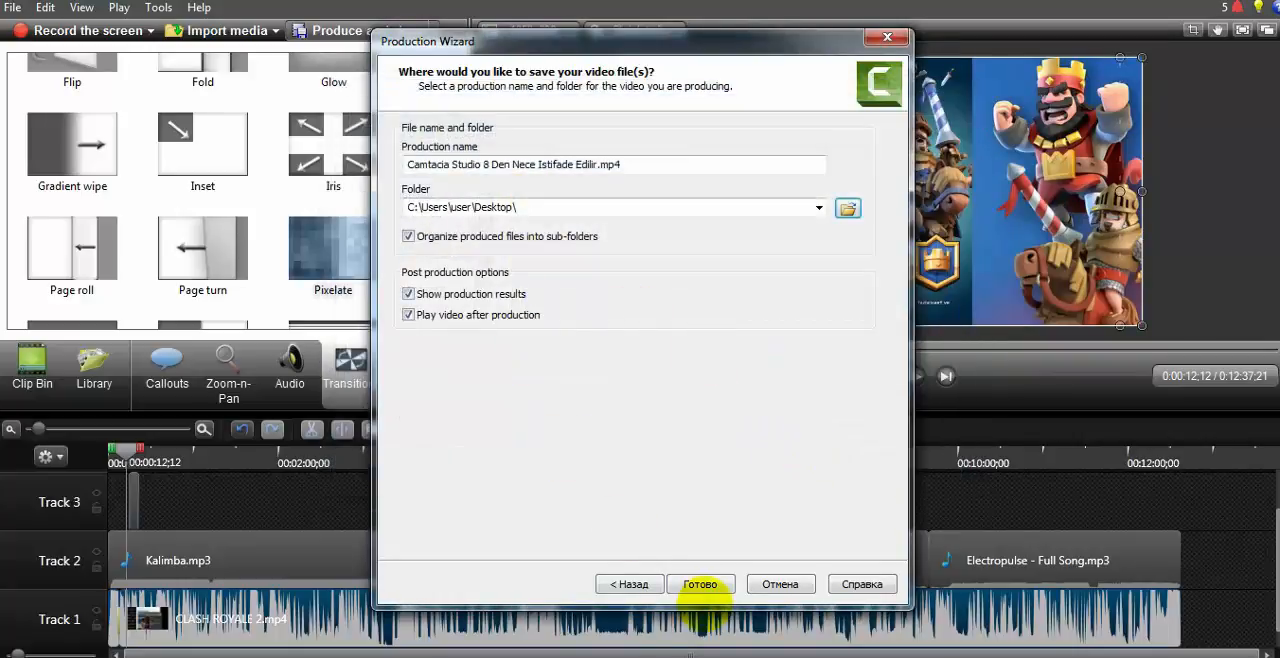
{"action": "left_click", "coordinate": [700, 584]}
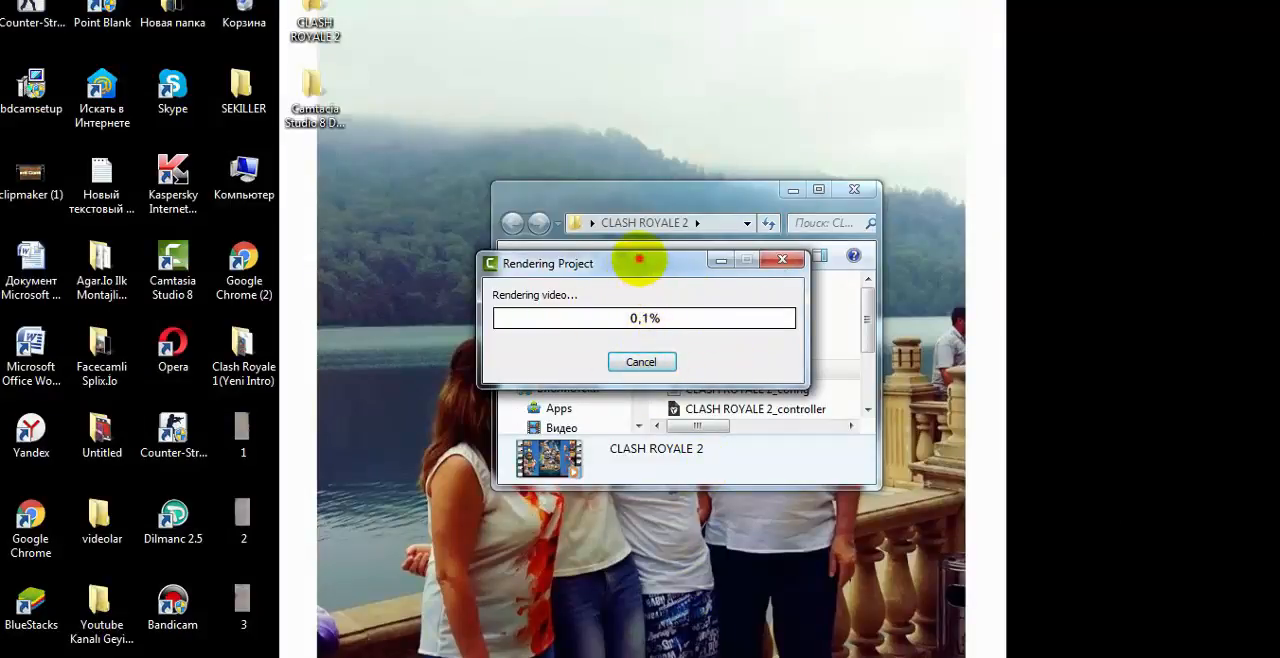
Step: Move the rendering progress window out of the way and close the CLASH ROYALE 2 folder window
{"action": "left_click_drag", "start_coordinate": [639, 259], "coordinate": [701, 349]}
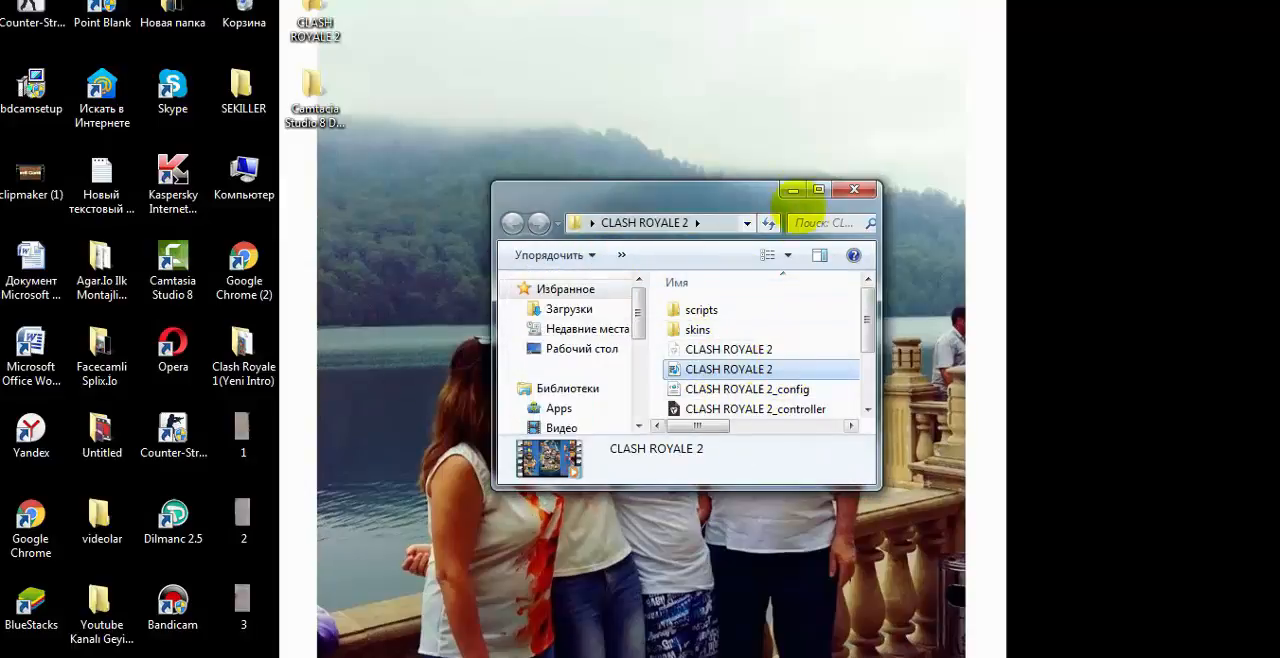
{"action": "left_click", "coordinate": [854, 189]}
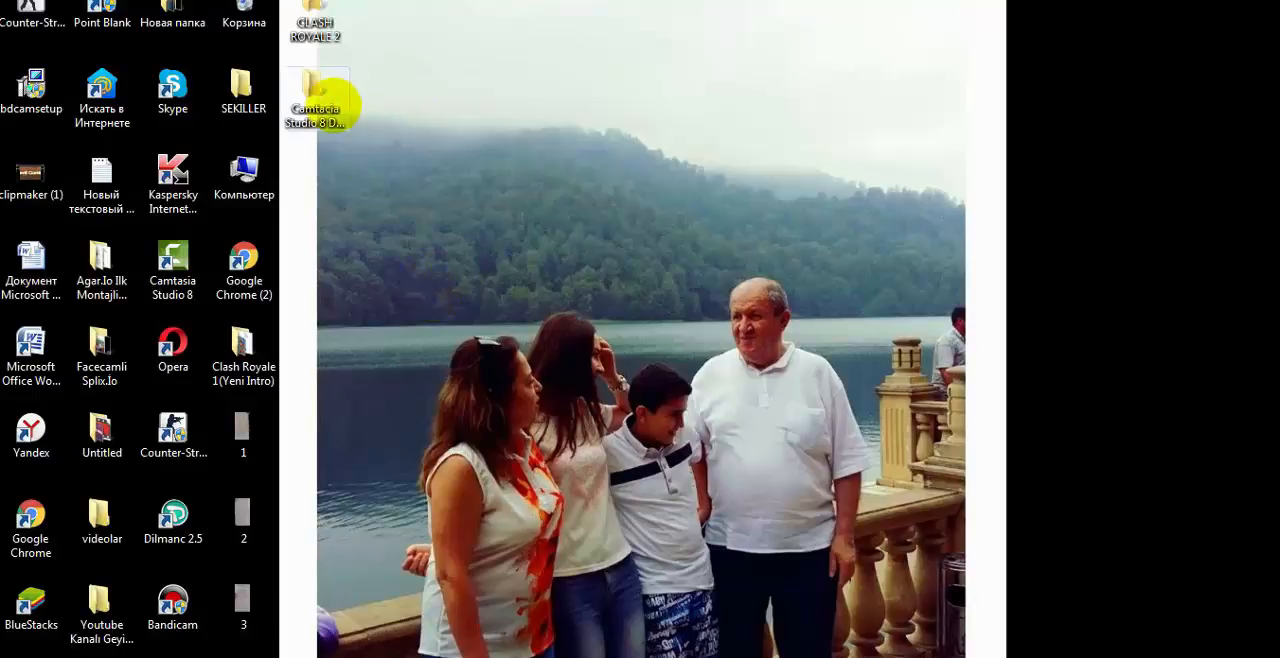
{"action": "left_click_drag", "start_coordinate": [383, 78], "coordinate": [447, 81]}
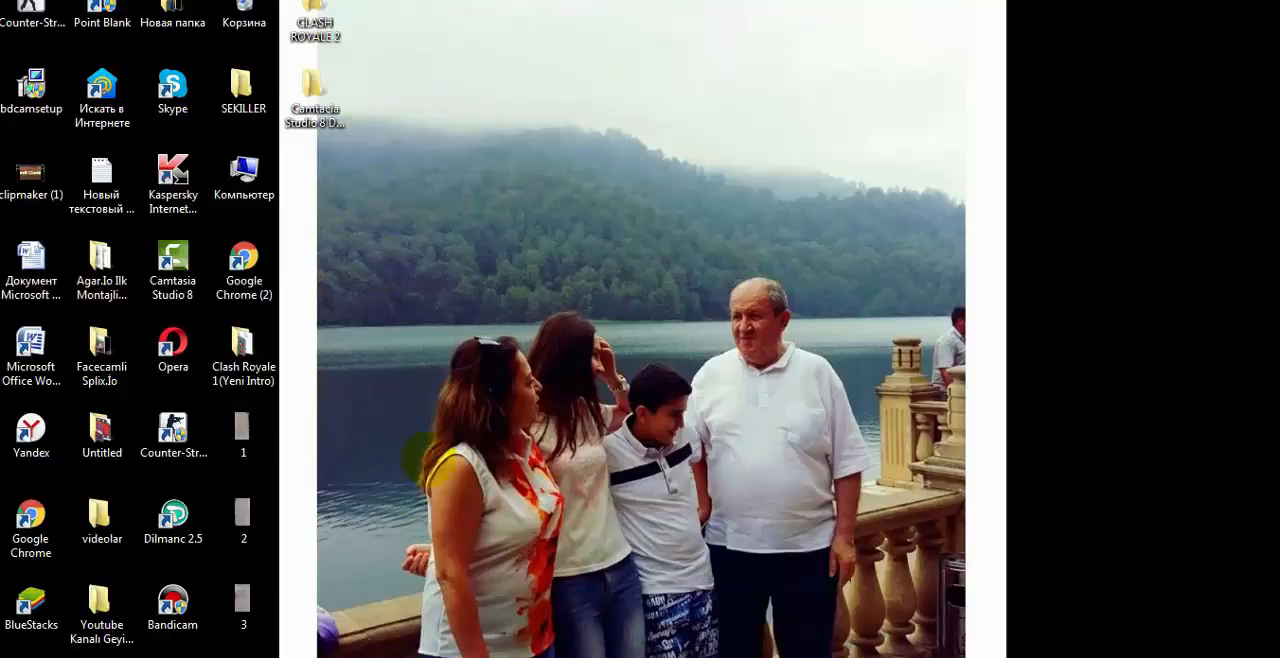
Step: Create a new folder on the desktop and name it "Video Papkalari"
{"action": "right_click", "coordinate": [370, 238]}
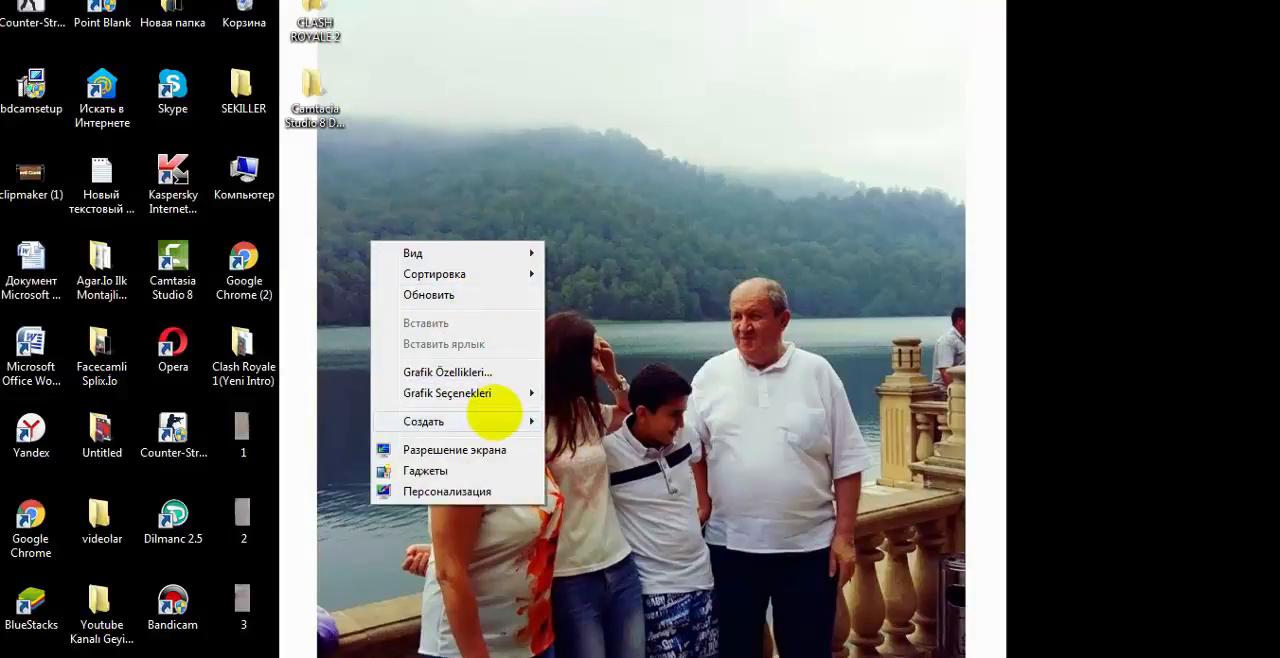
{"action": "left_click", "coordinate": [494, 418]}
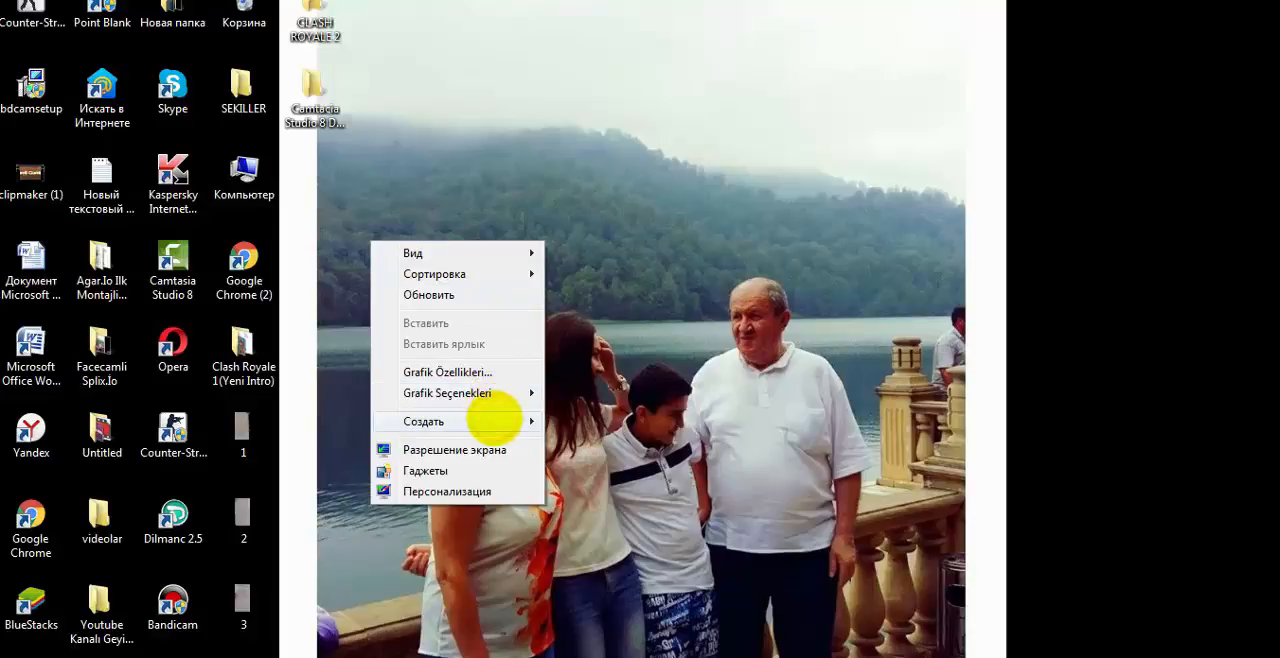
{"action": "mouse_move", "coordinate": [523, 420]}
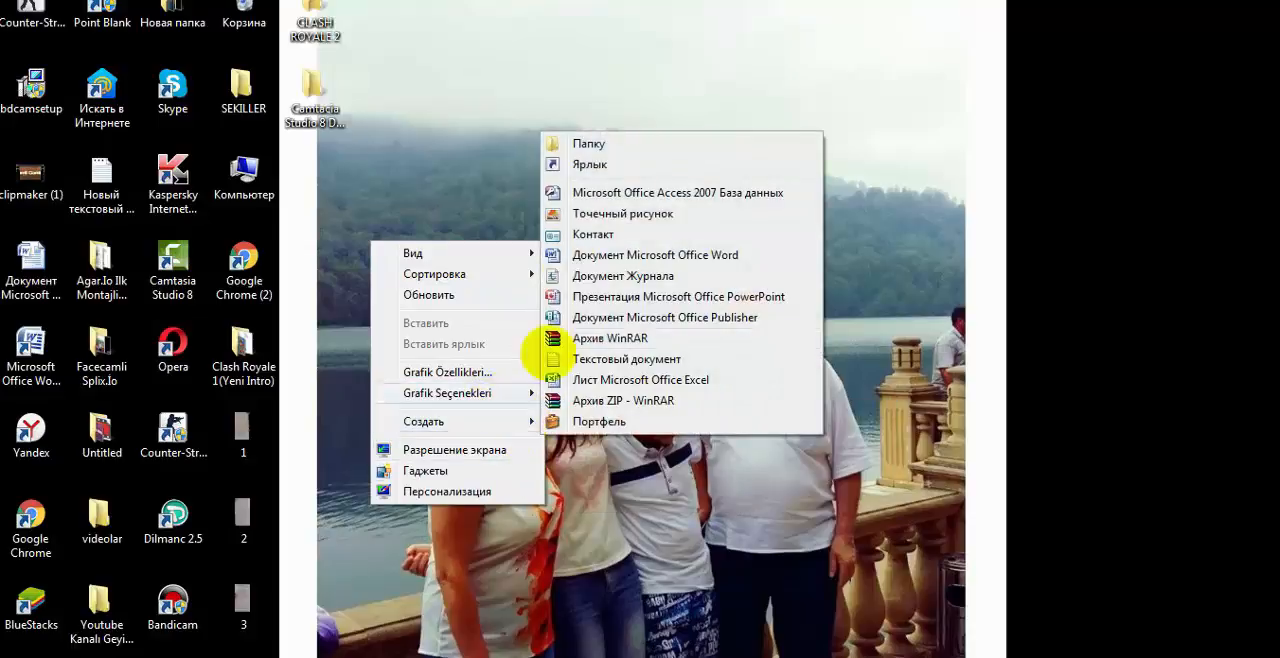
{"action": "left_click", "coordinate": [586, 143]}
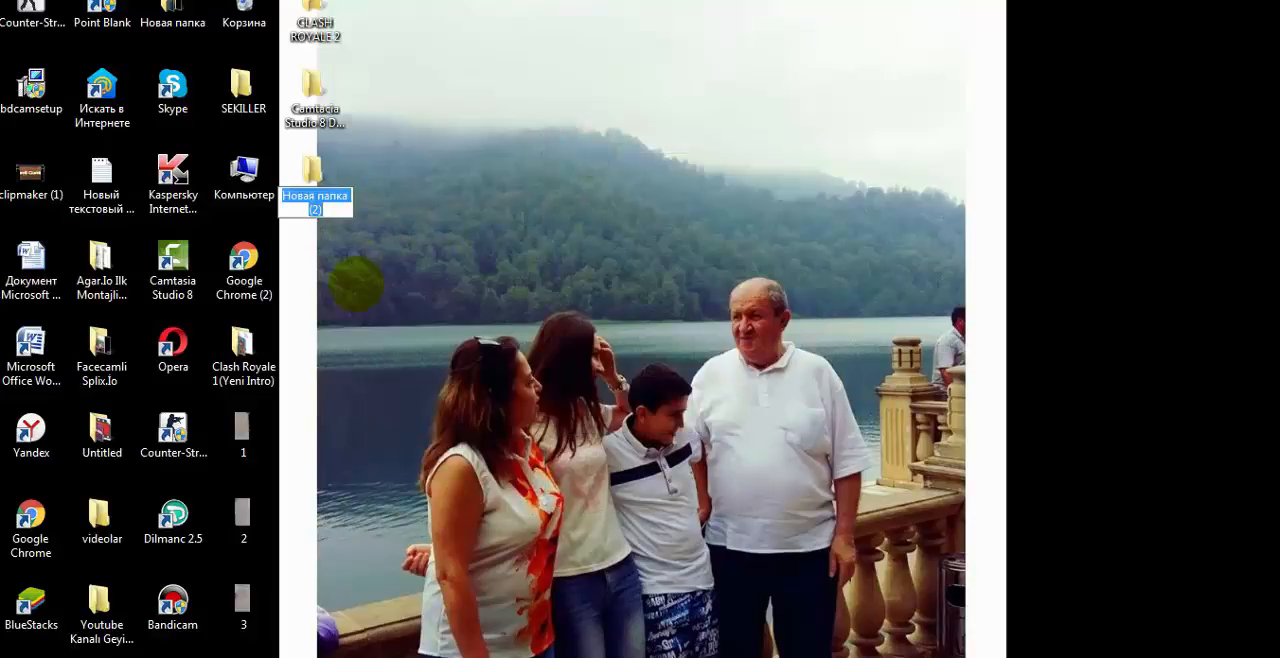
{"action": "key", "text": "BackSpace"}
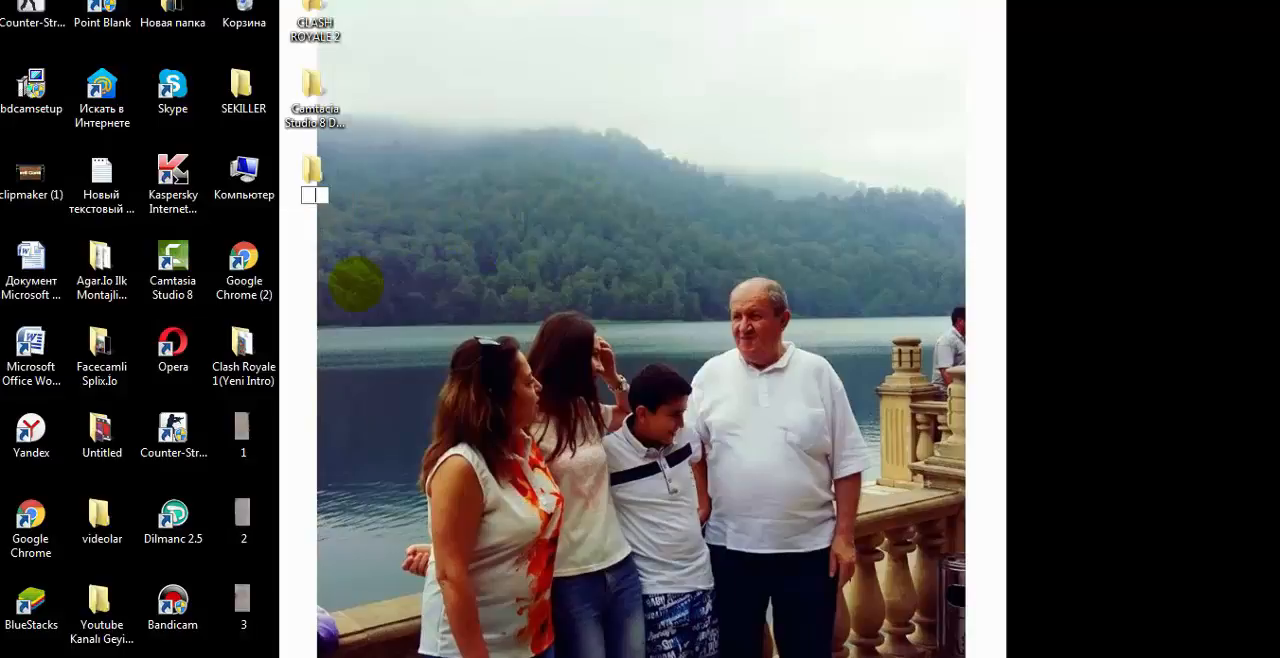
{"action": "type", "text": "V"}
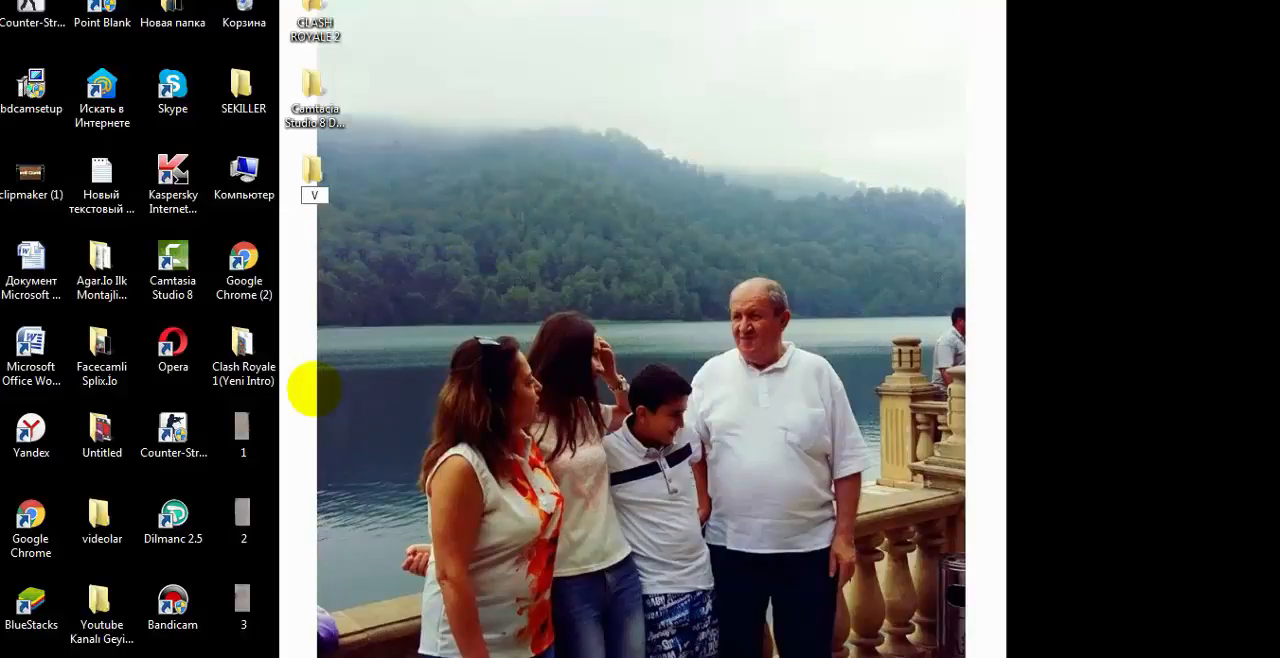
{"action": "type", "text": "ideo Papkalari"}
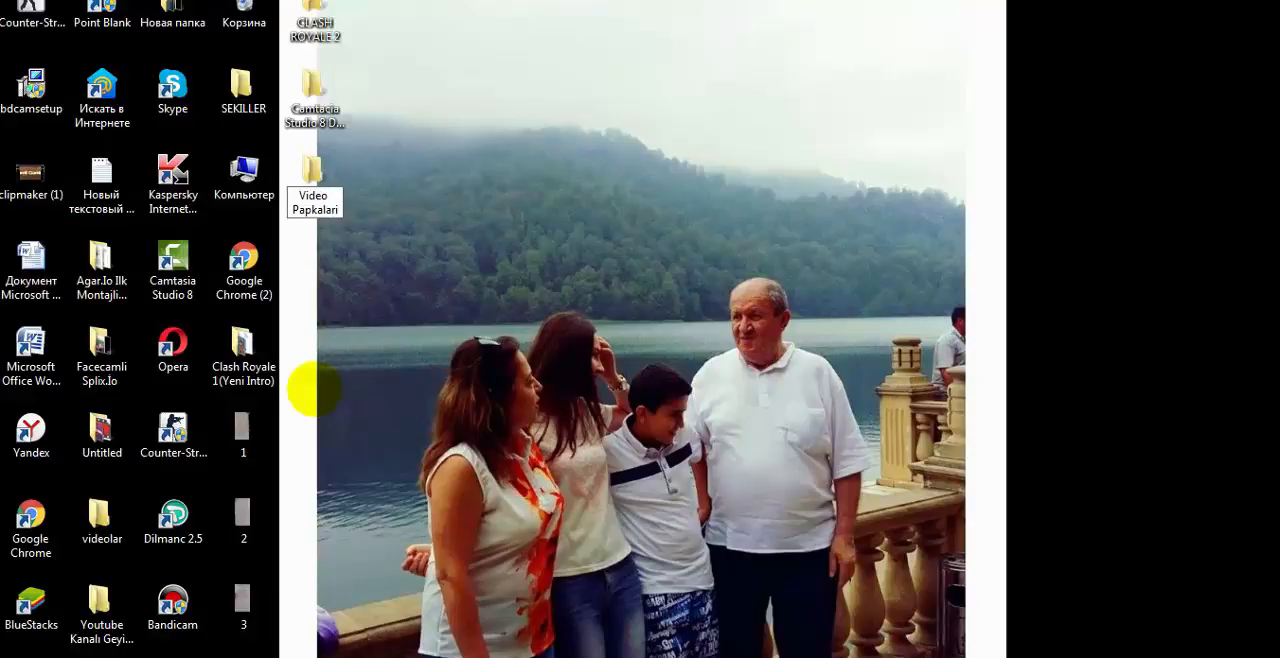
{"action": "key", "text": "Return"}
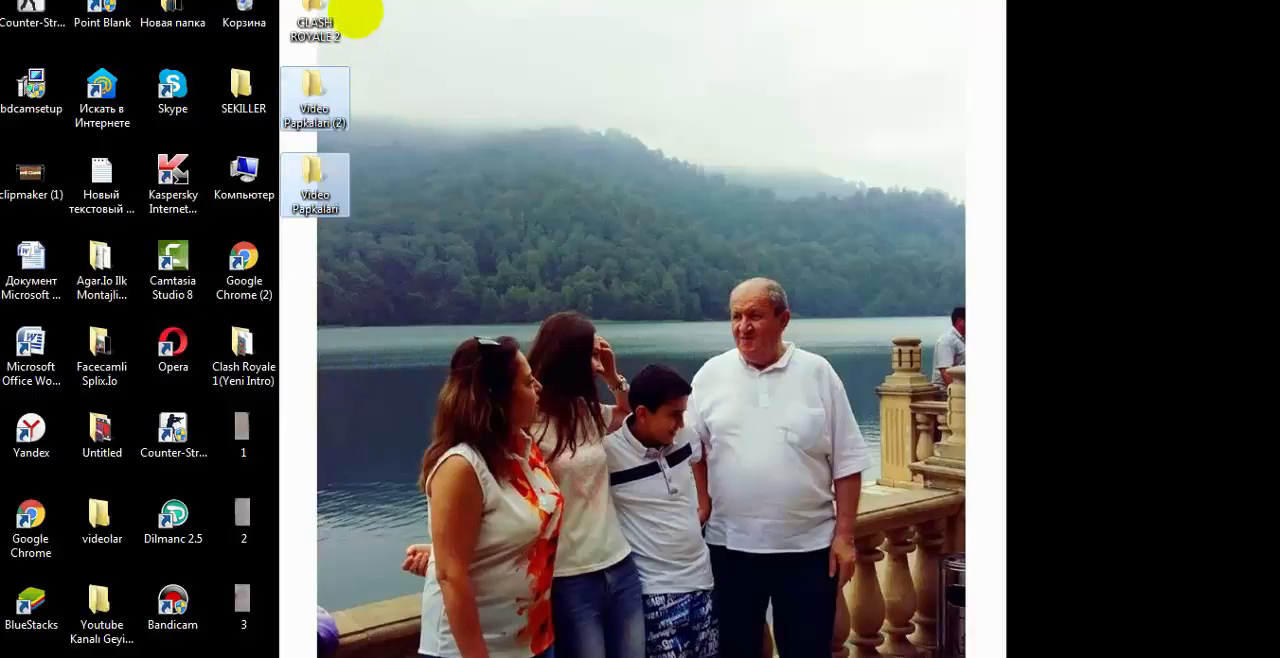
{"action": "left_click", "coordinate": [423, 80]}
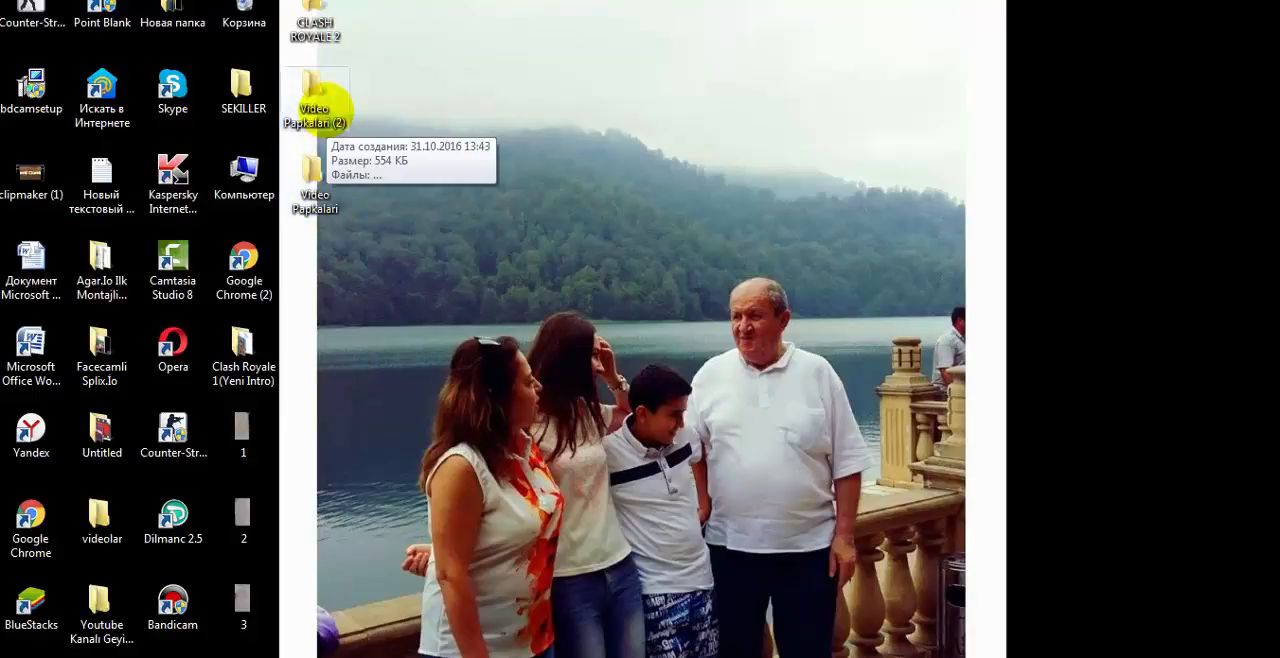
{"action": "left_click", "coordinate": [314, 101]}
{"action": "key", "text": "F2"}
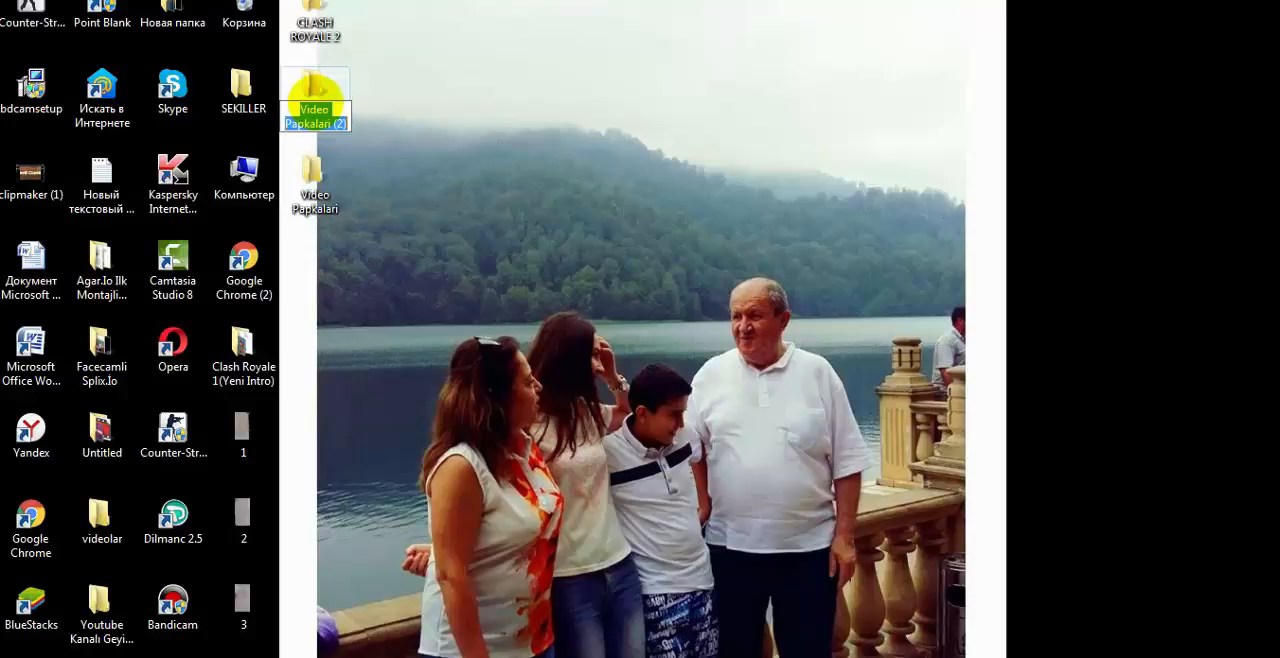
{"action": "left_click", "coordinate": [313, 90]}
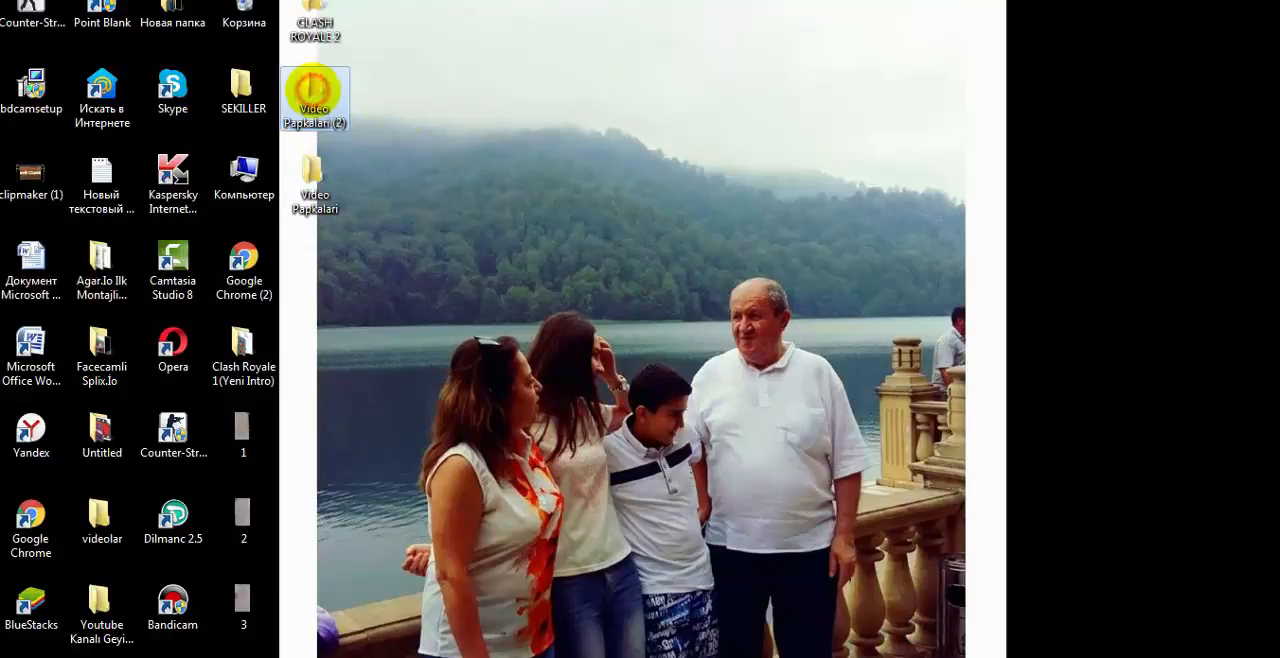
{"action": "left_click", "coordinate": [467, 123]}
Step: Delete the "Video Papkalari" folder from the desktop and confirm the deletion
{"action": "left_click", "coordinate": [322, 181]}
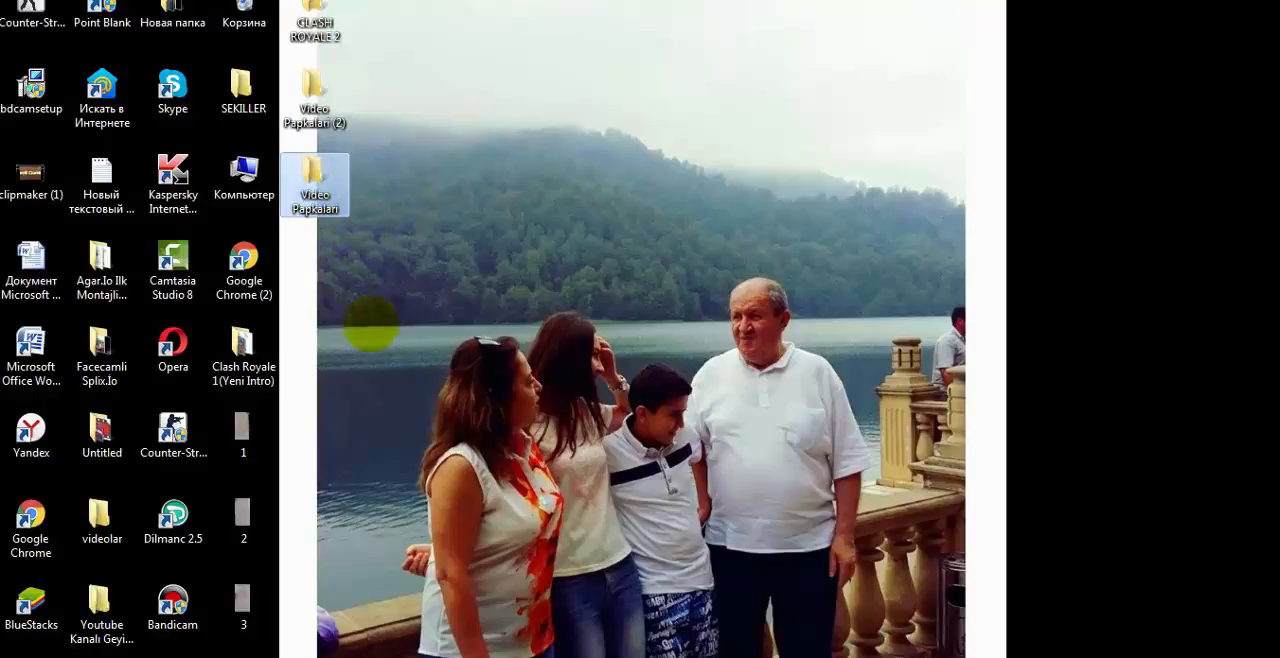
{"action": "right_click", "coordinate": [314, 185]}
{"action": "left_click", "coordinate": [369, 598]}
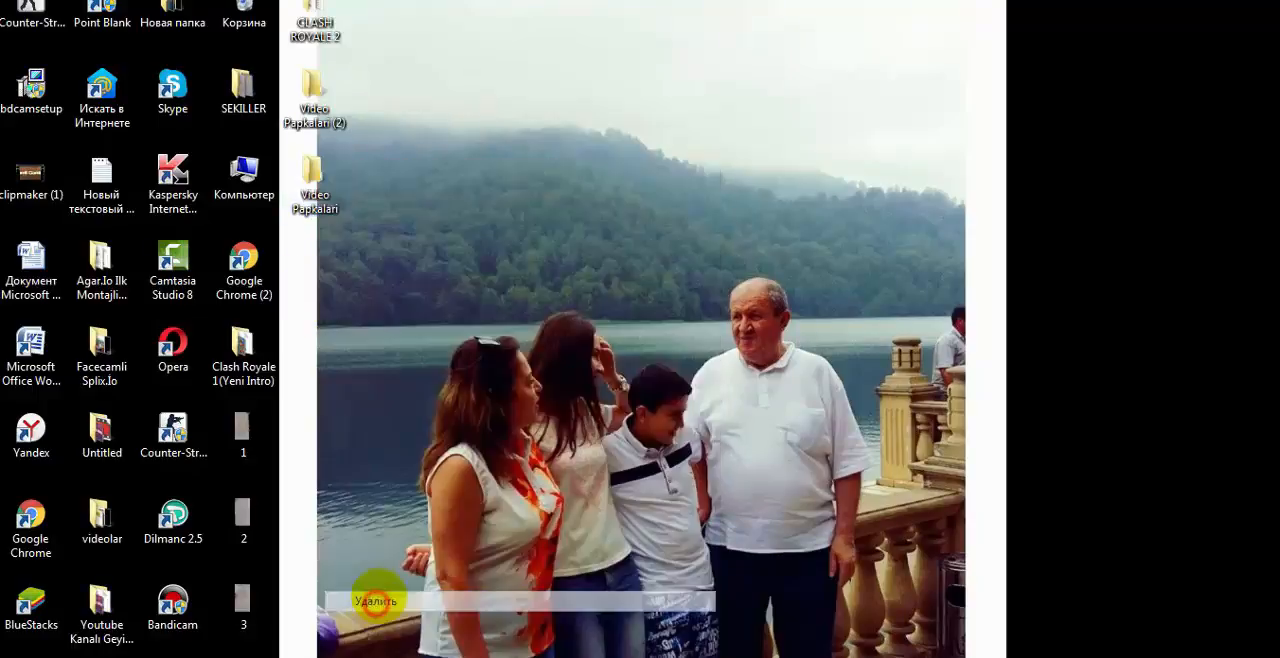
{"action": "left_click", "coordinate": [717, 404]}
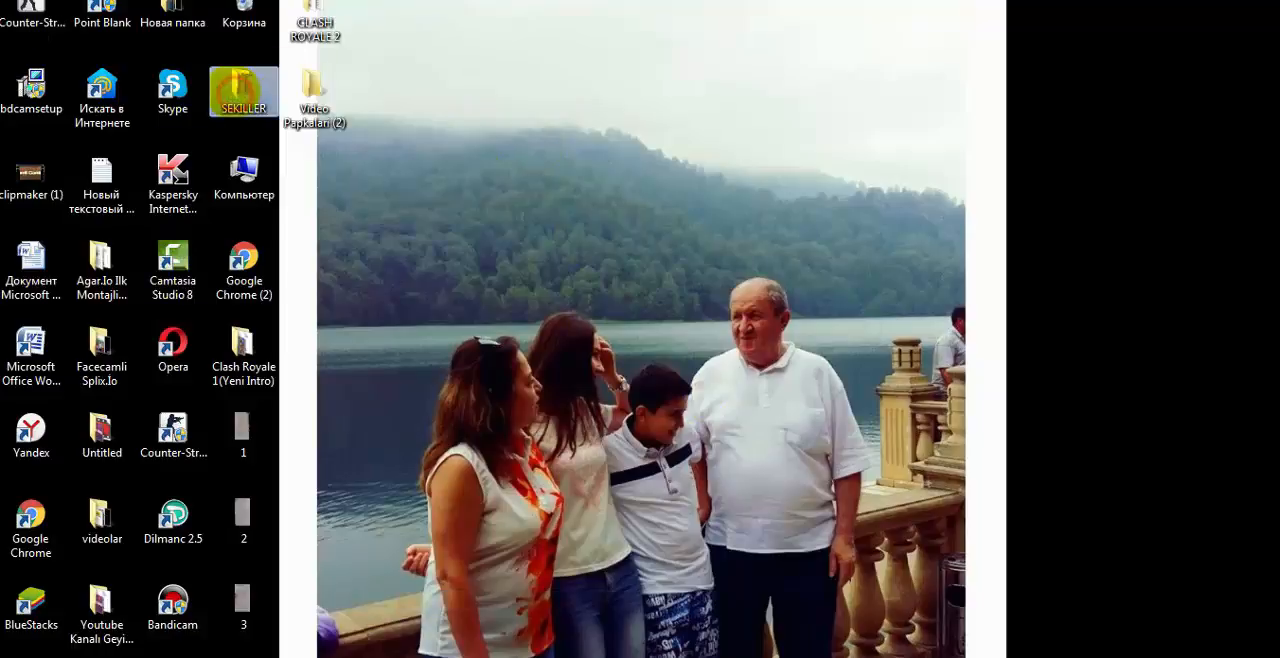
Step: Move the SEKILLER and Новая папка folders into the Video Papkalari (2) folder, and try to move CLASH ROYALE 2 there as well
{"action": "left_click_drag", "start_coordinate": [243, 86], "coordinate": [320, 240]}
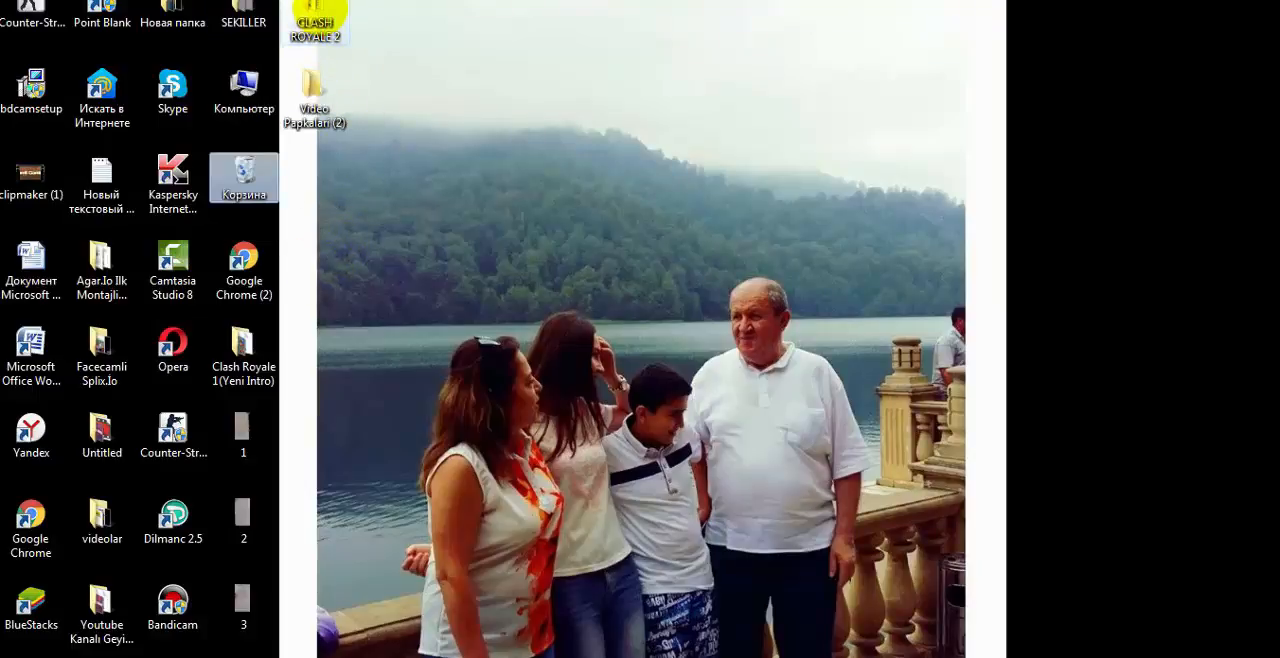
{"action": "mouse_move", "coordinate": [320, 10]}
{"action": "left_mouse_down"}
{"action": "mouse_move", "coordinate": [232, 14]}
{"action": "mouse_move", "coordinate": [318, 12]}
{"action": "left_mouse_up"}
{"action": "left_click_drag", "start_coordinate": [402, 12], "coordinate": [186, 38]}
{"action": "left_click_drag", "start_coordinate": [320, 10], "coordinate": [325, 104]}
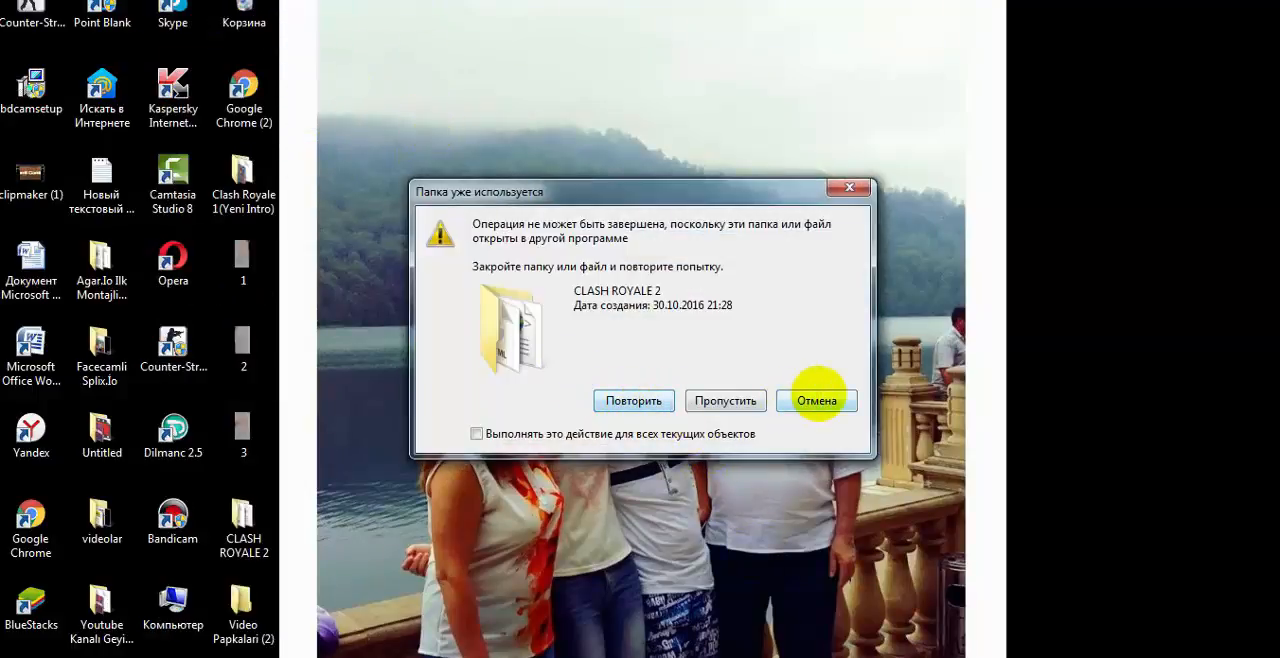
{"action": "left_click", "coordinate": [817, 400]}
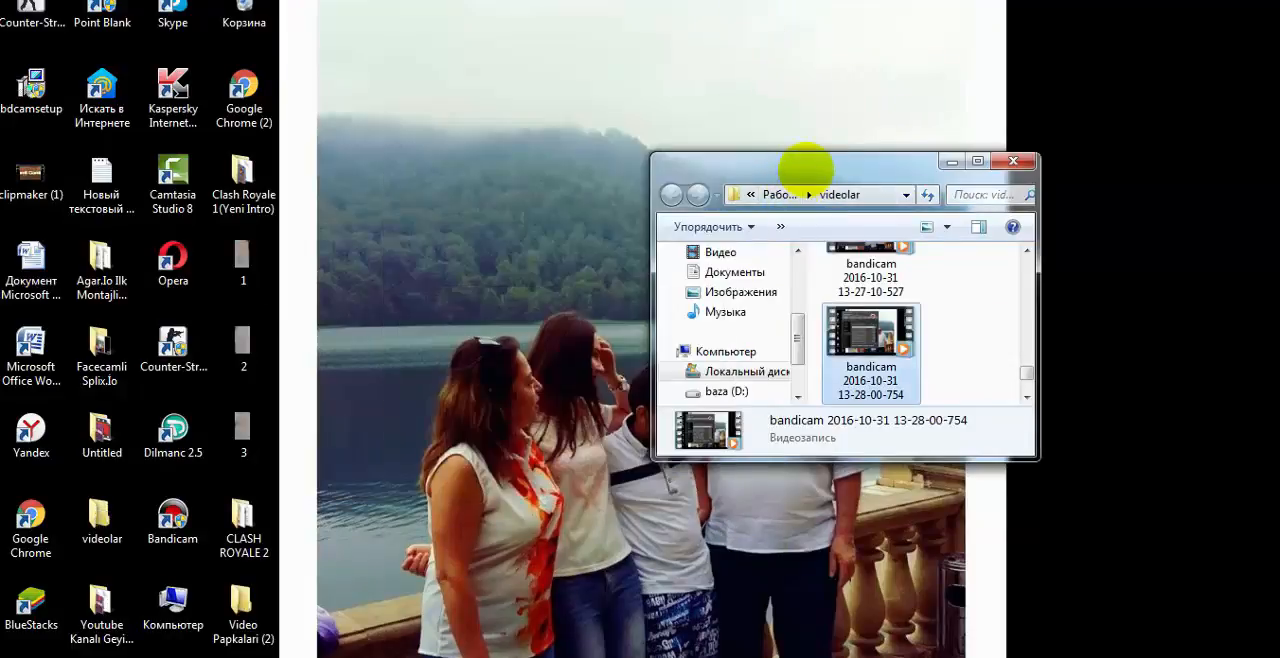
Step: Move the videolar folder window, switch to YouTube in the Opera browser and minimize the Bandicam recorder
{"action": "left_click_drag", "start_coordinate": [809, 163], "coordinate": [580, 61]}
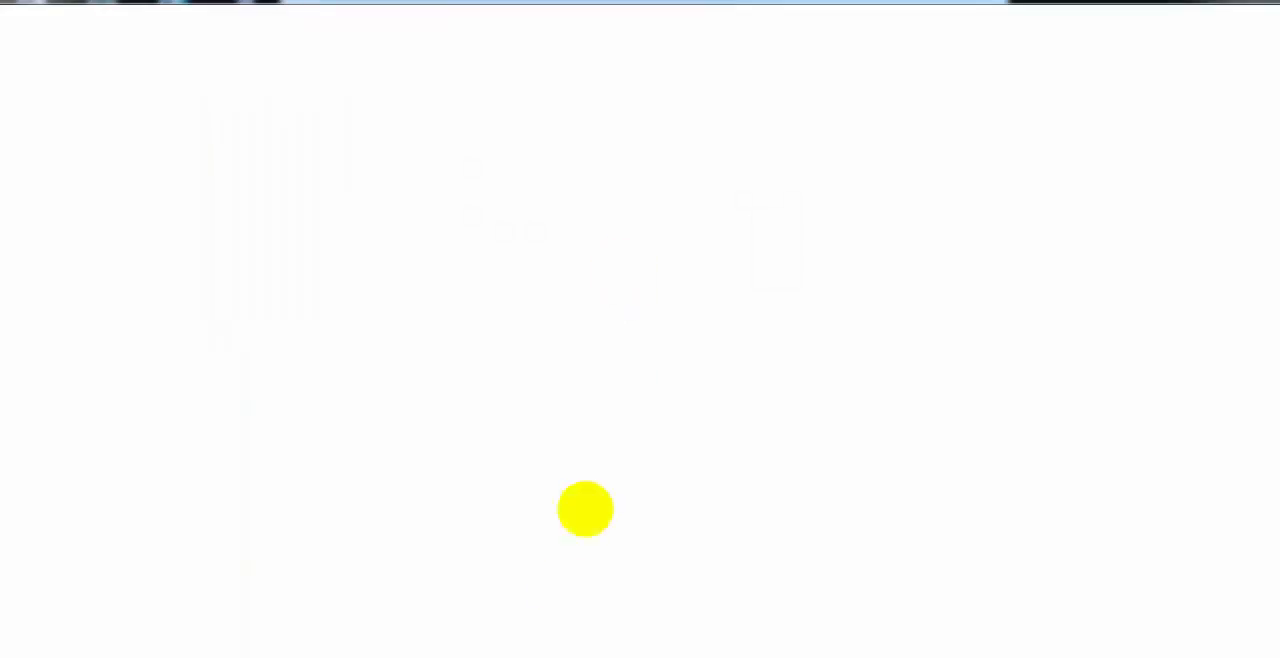
{"action": "mouse_move", "coordinate": [609, 655]}
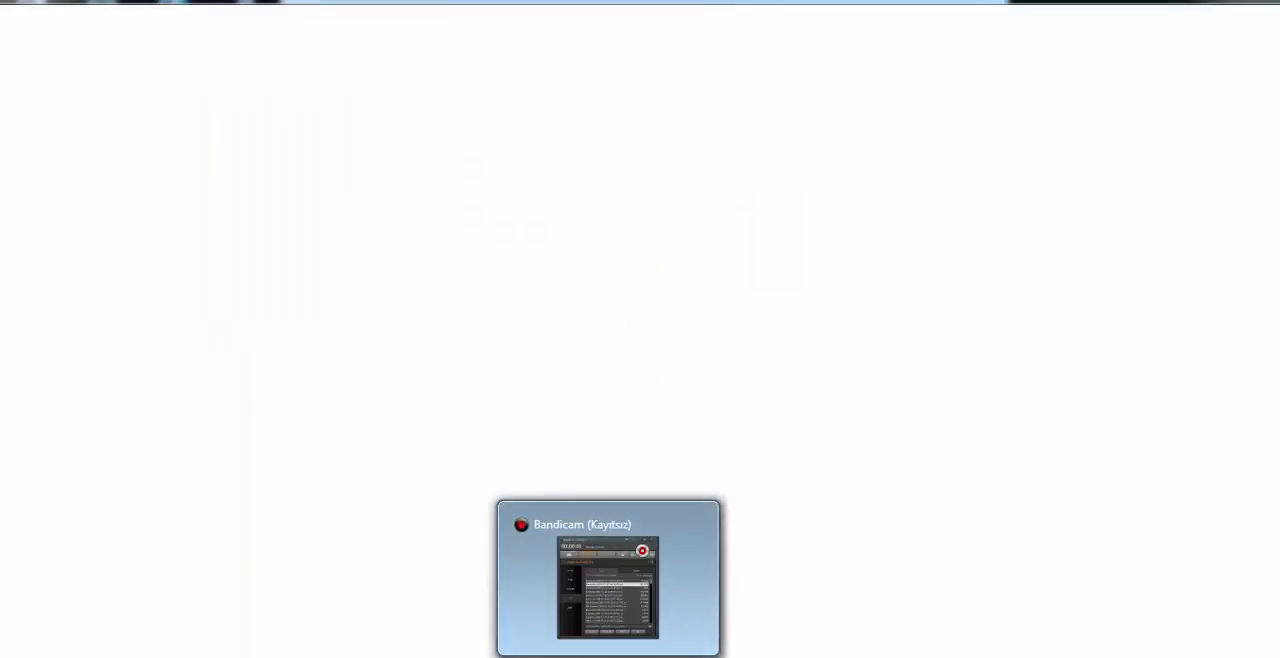
{"action": "left_click", "coordinate": [608, 560]}
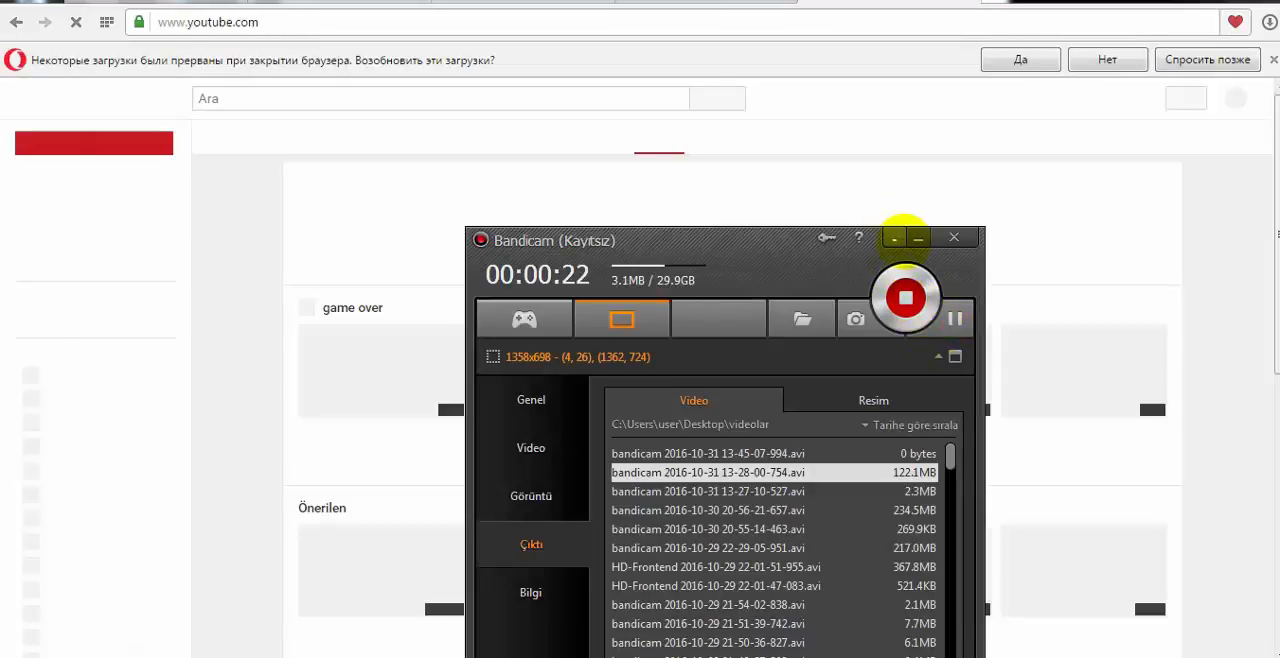
{"action": "left_click", "coordinate": [917, 238]}
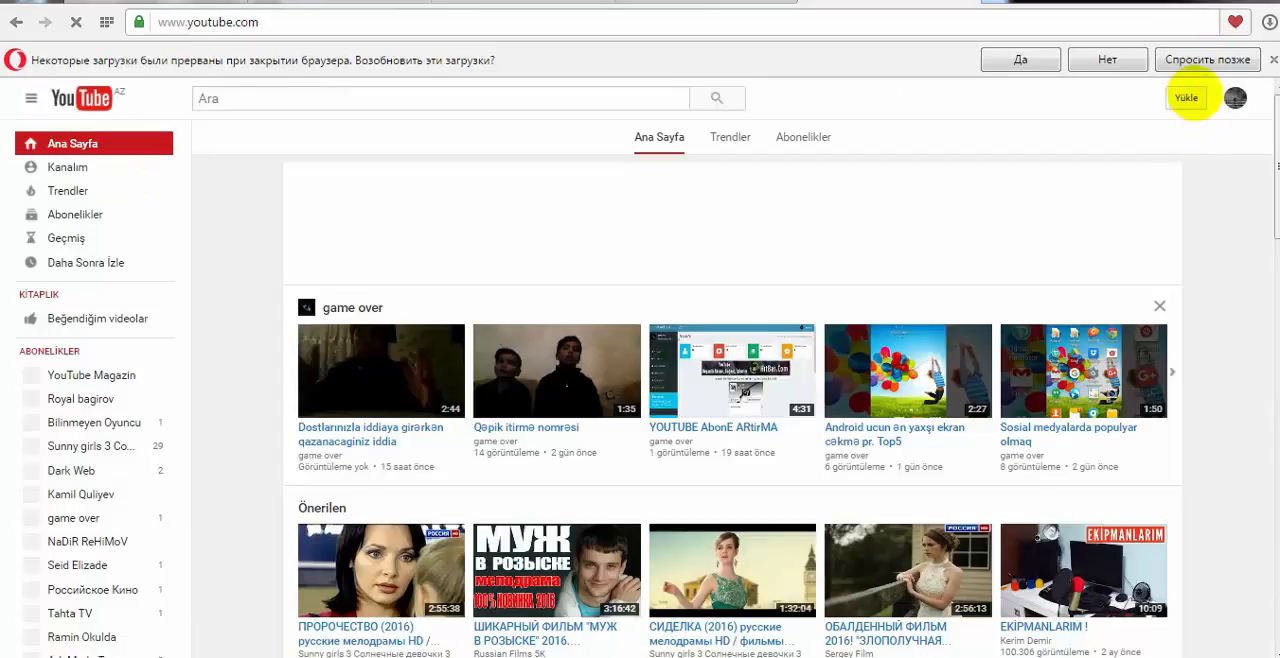
Step: Open the video upload page from the YouTube home page
{"action": "left_click_drag", "start_coordinate": [1136, 96], "coordinate": [1182, 98]}
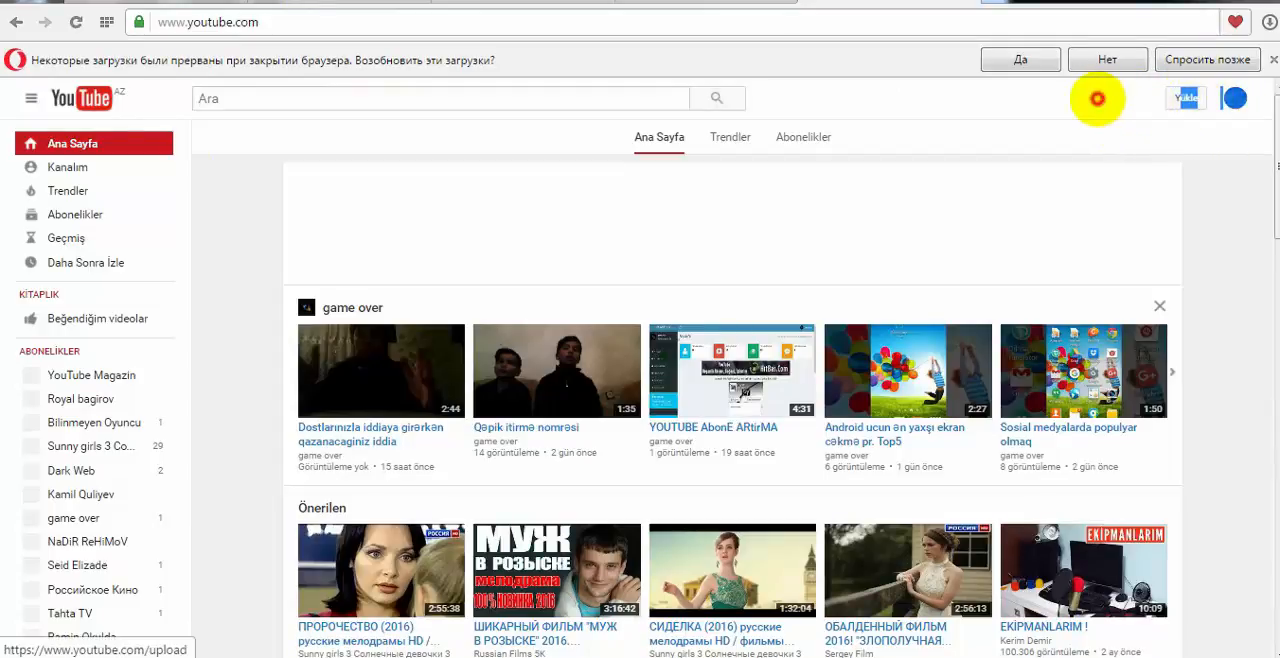
{"action": "left_click", "coordinate": [1128, 96]}
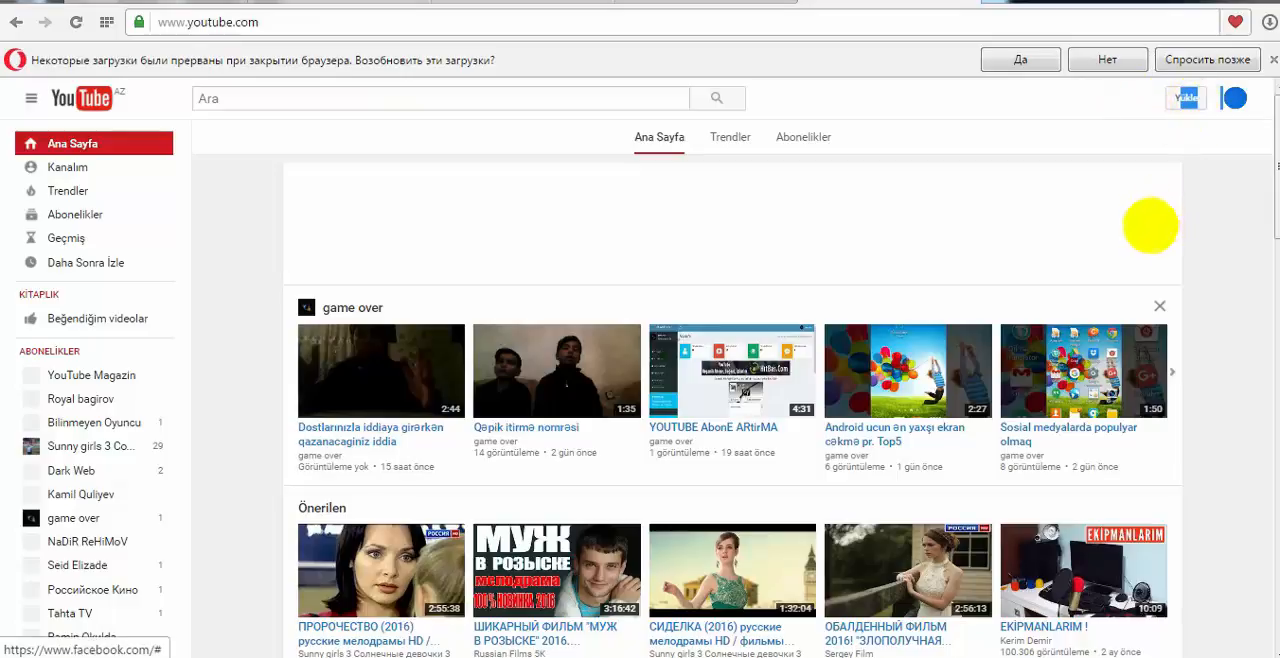
{"action": "left_click", "coordinate": [1149, 227]}
{"action": "left_click", "coordinate": [1184, 98]}
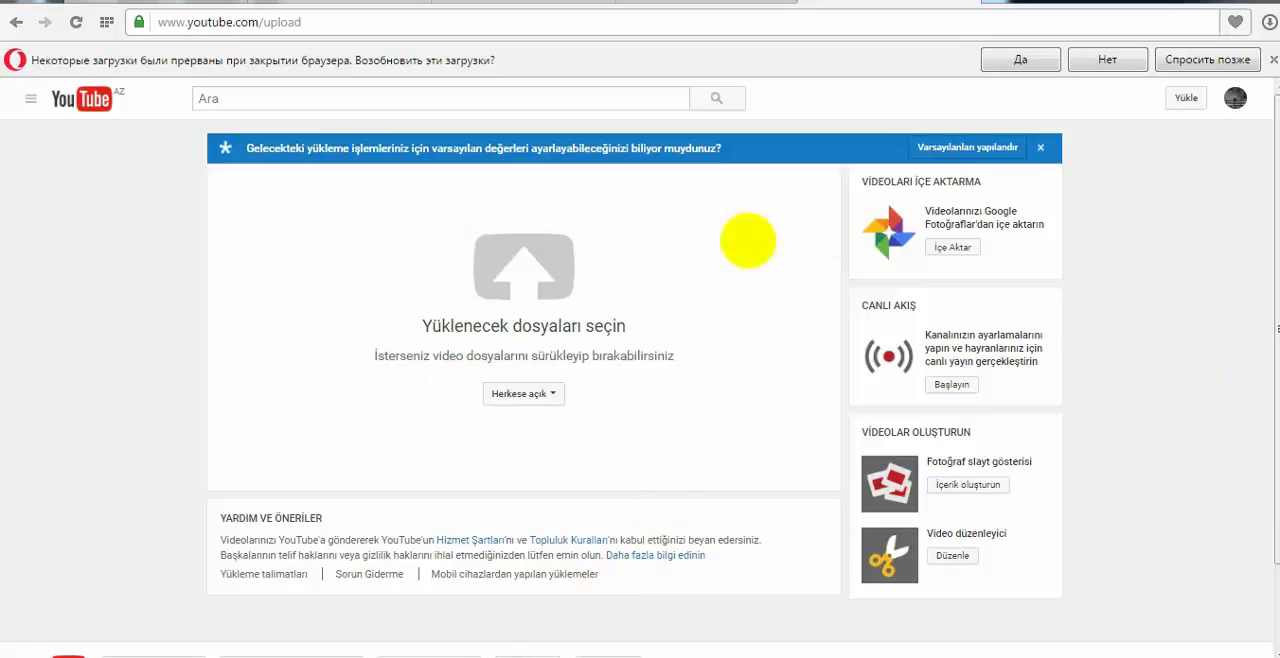
{"action": "left_click", "coordinate": [295, 656]}
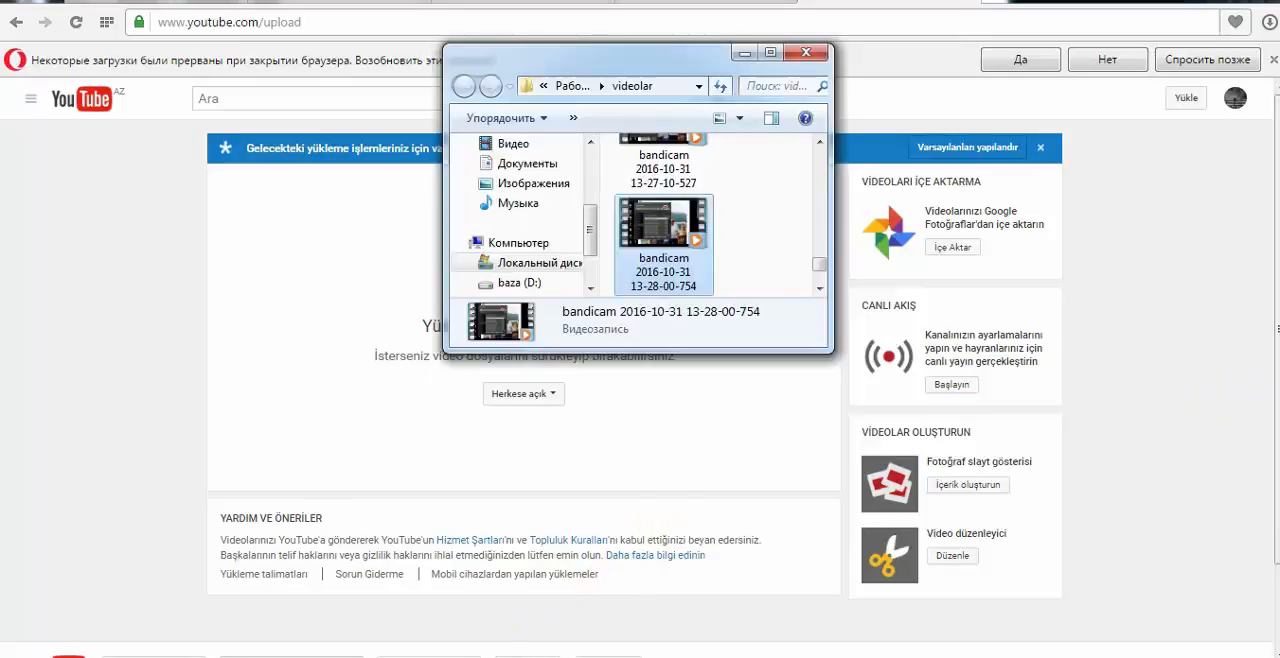
{"action": "left_click_drag", "start_coordinate": [609, 57], "coordinate": [1075, 145]}
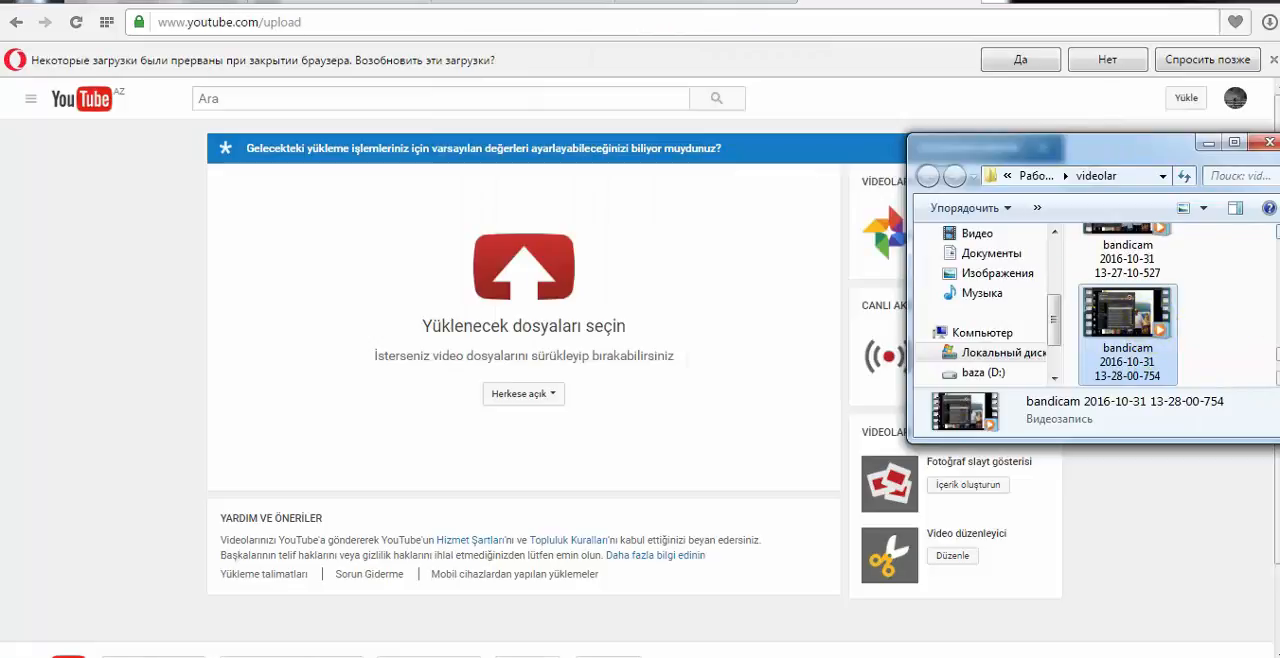
{"action": "scroll", "coordinate": [1128, 300], "scroll_direction": "up", "scroll_amount": 2}
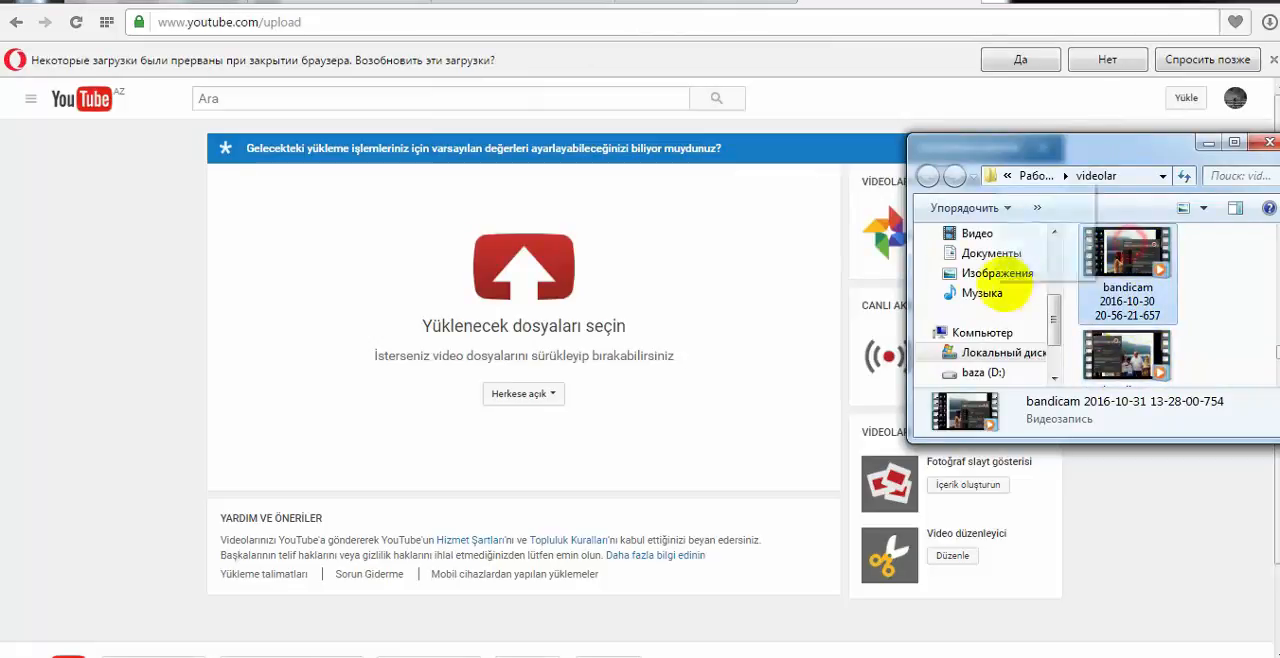
{"action": "left_click_drag", "start_coordinate": [1010, 285], "coordinate": [548, 300]}
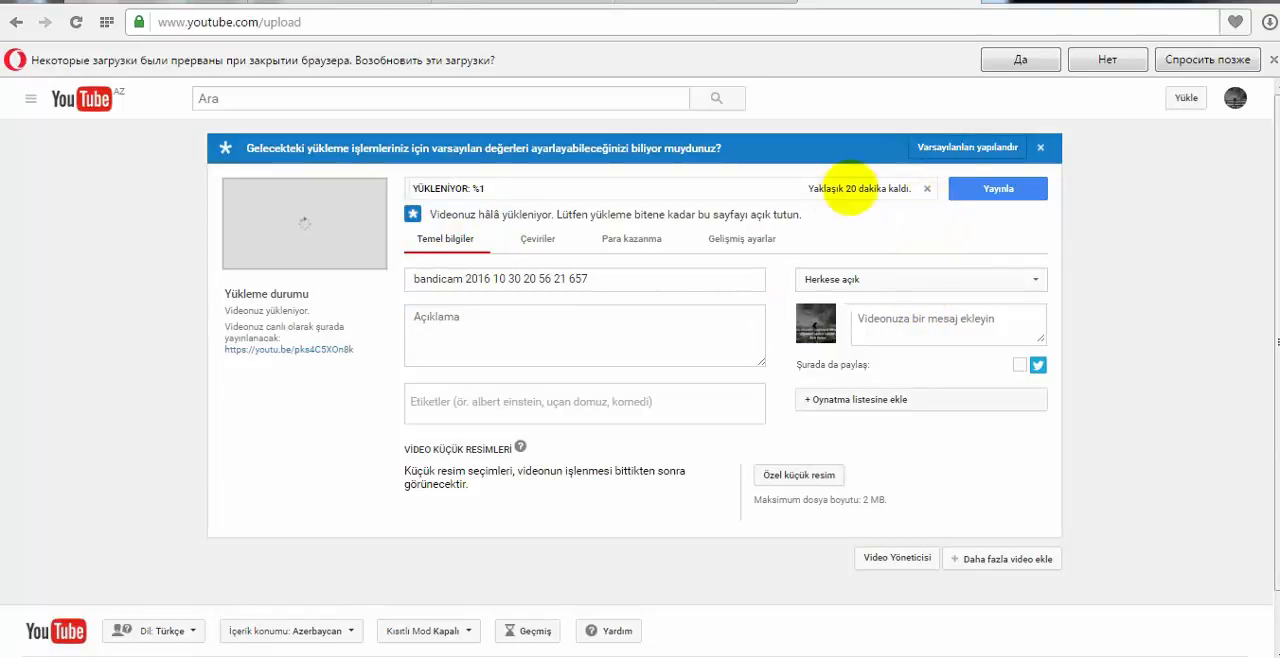
Step: Cancel the running YouTube upload and bring up the Bandicam recorder window
{"action": "left_click", "coordinate": [927, 188]}
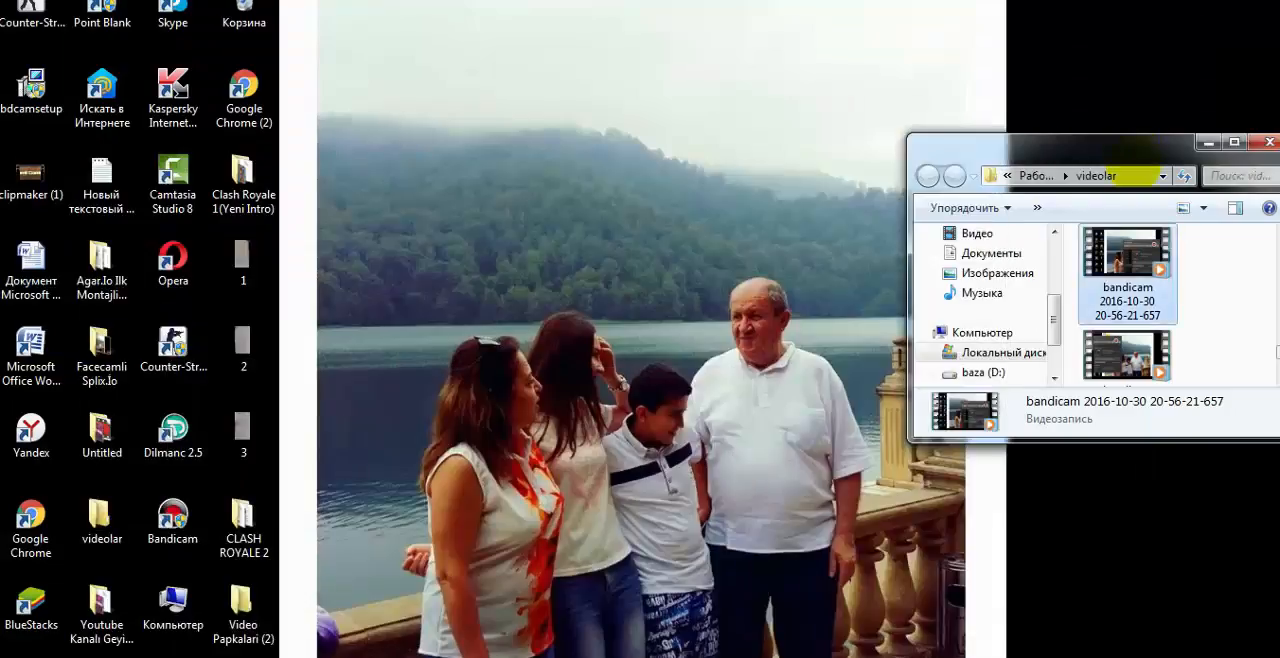
{"action": "left_click", "coordinate": [735, 655]}
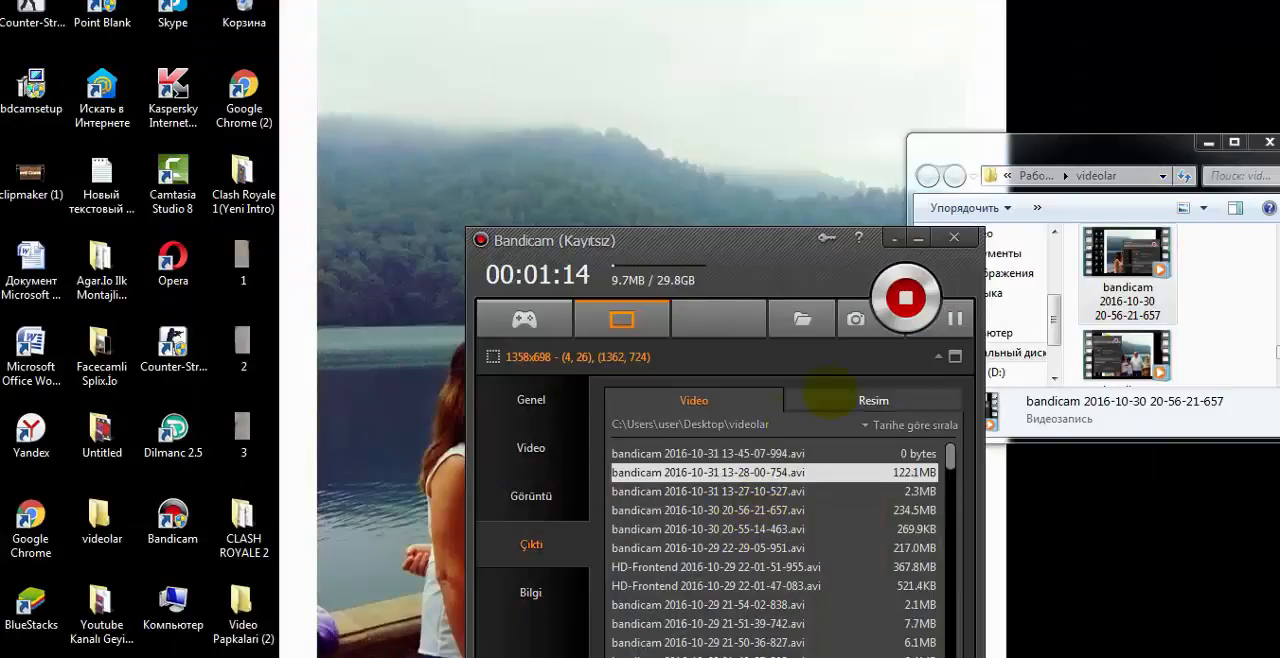